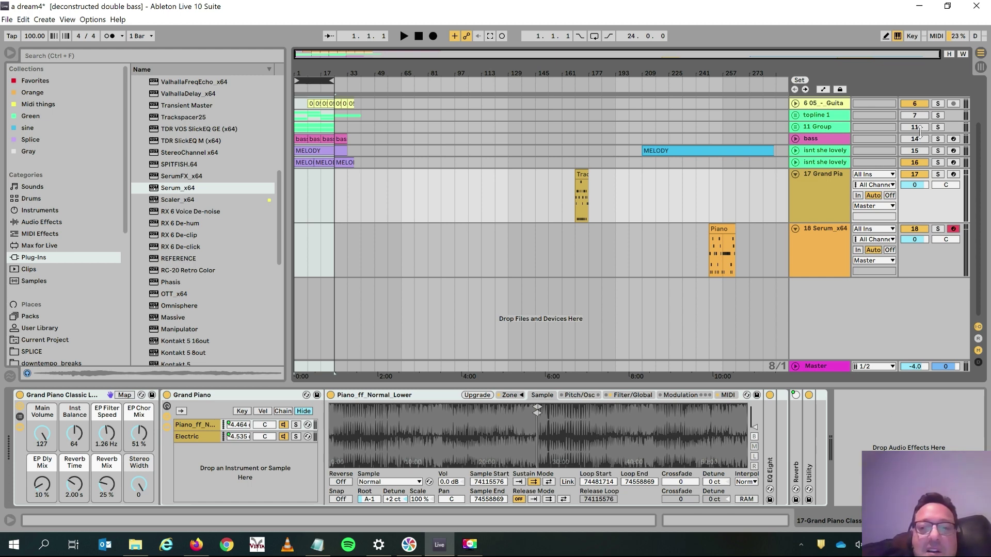
Deactivate tracks 16, 17 and 18 and activate the topline 1 group track.
{"action": "left_click", "coordinate": [912, 153]}
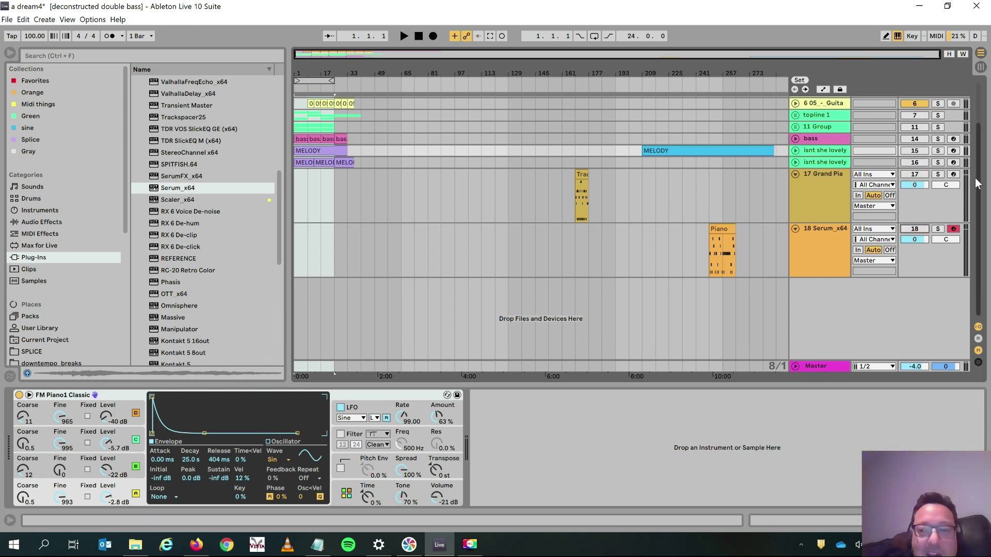
{"action": "left_click_drag", "start_coordinate": [979, 178], "coordinate": [982, 92]}
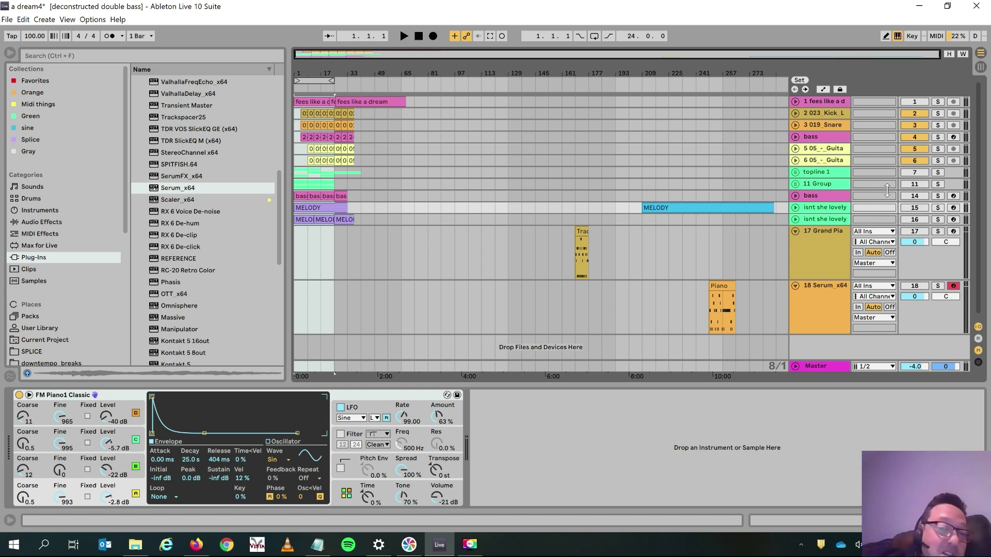
{"action": "left_click", "coordinate": [914, 175]}
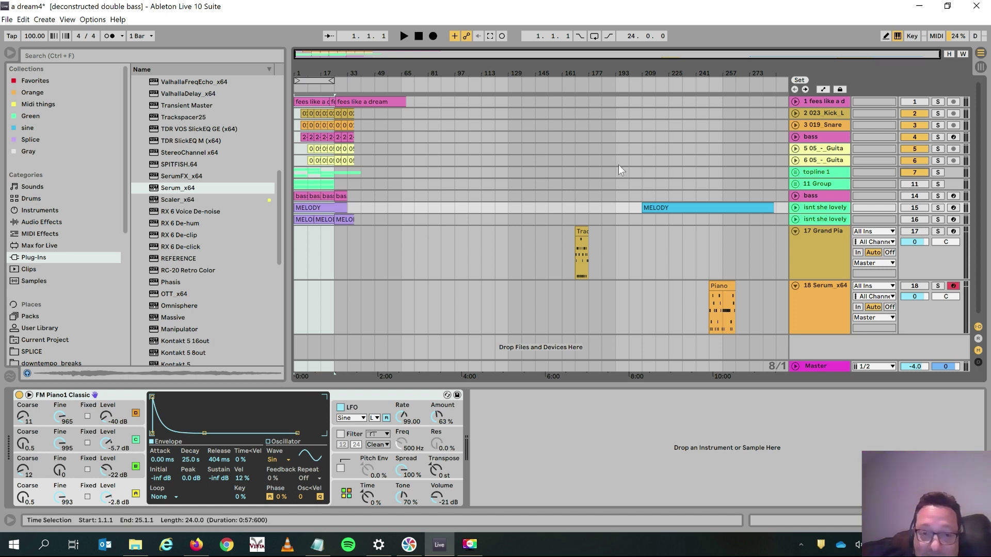
Play the arrangement from bar 1 across the opening loop region, and stop it.
{"action": "left_click", "coordinate": [310, 81]}
{"action": "key", "text": "space"}
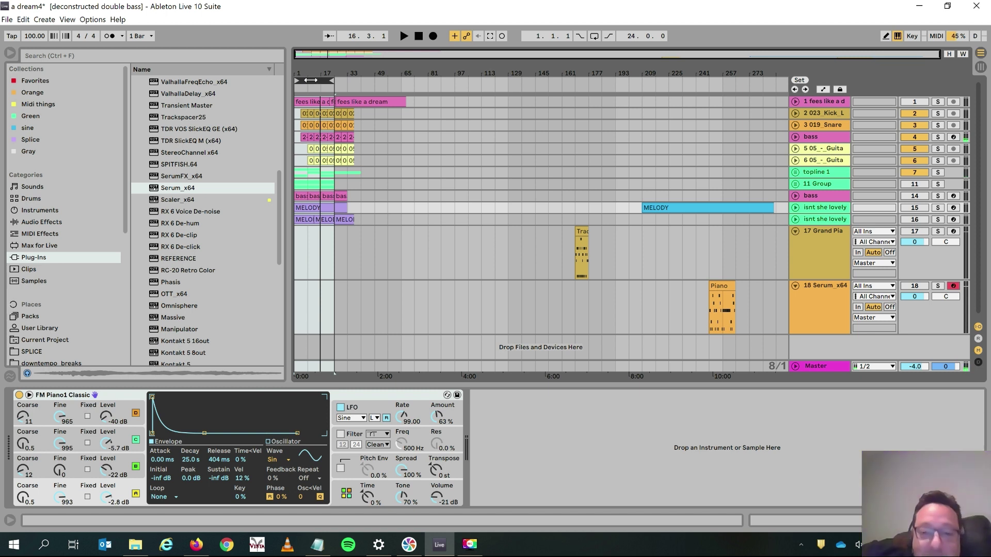
{"action": "left_click", "coordinate": [310, 80]}
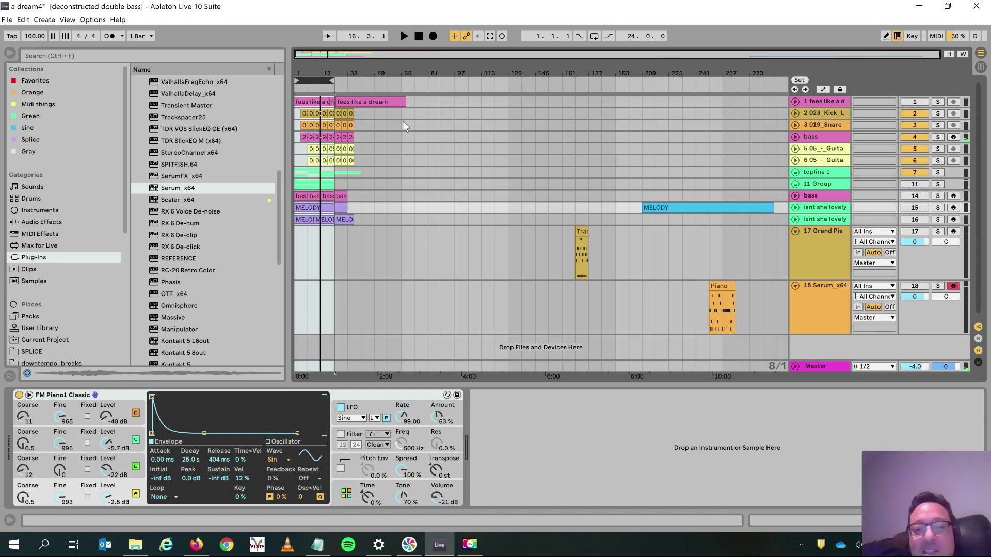
Open the Track 1 clip on the Grand Piano track in an enlarged MIDI note editor.
{"action": "left_click", "coordinate": [582, 232]}
{"action": "left_click", "coordinate": [583, 232]}
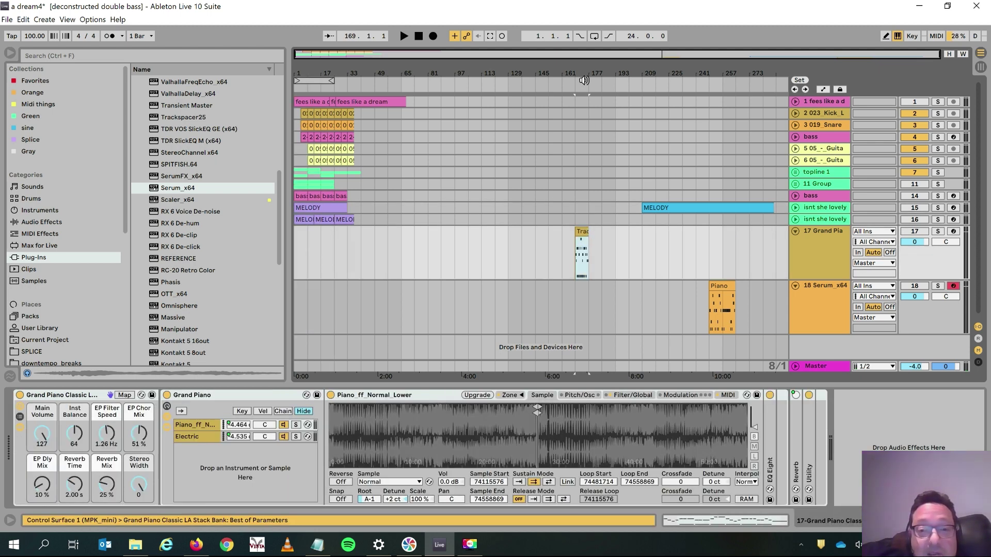
{"action": "key", "text": "z"}
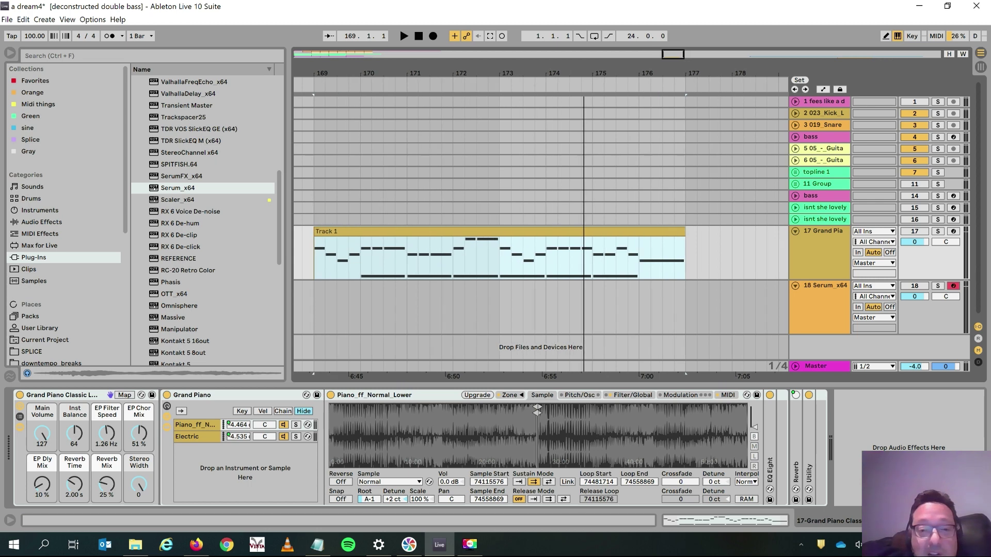
{"action": "double_click", "coordinate": [499, 232]}
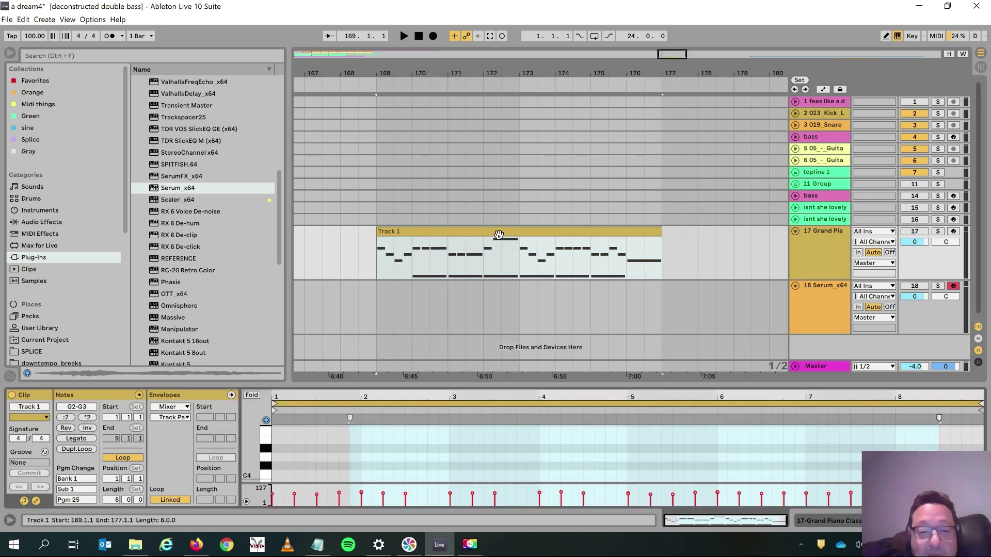
{"action": "left_click_drag", "start_coordinate": [455, 384], "coordinate": [459, 190]}
Solo the Grand Piano track and play its Track 1 clip.
{"action": "key", "text": "space"}
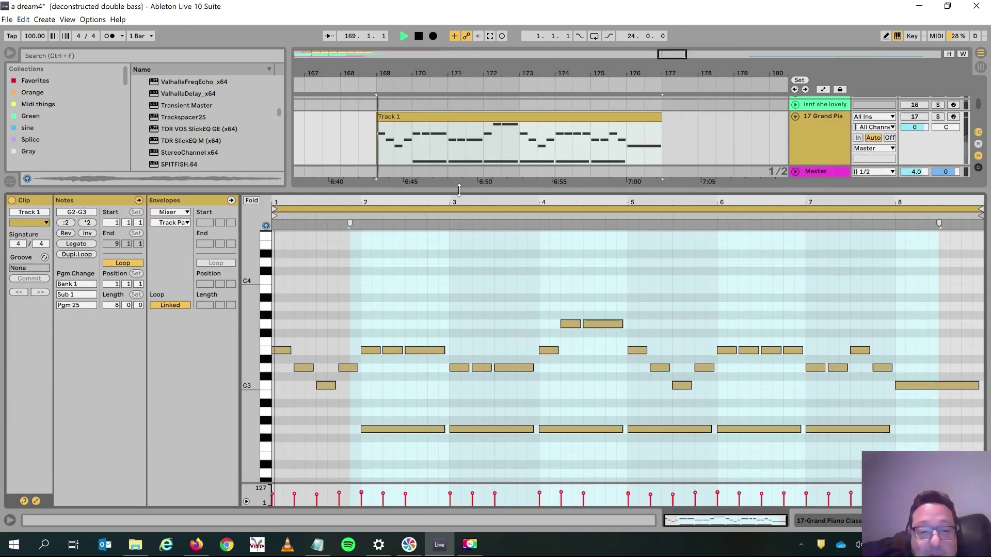
{"action": "key", "text": "space"}
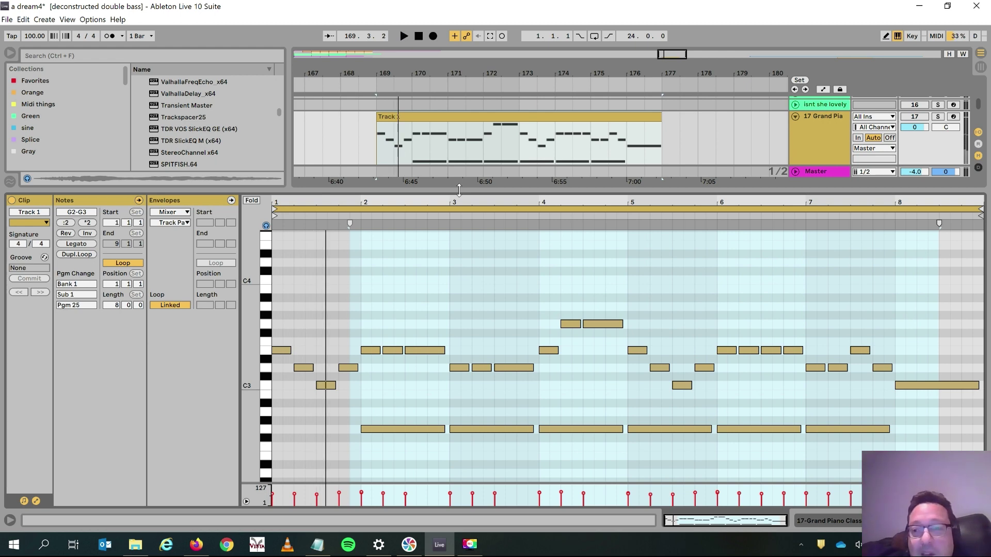
{"action": "left_click", "coordinate": [938, 116]}
{"action": "left_click", "coordinate": [438, 140]}
{"action": "left_click", "coordinate": [428, 120]}
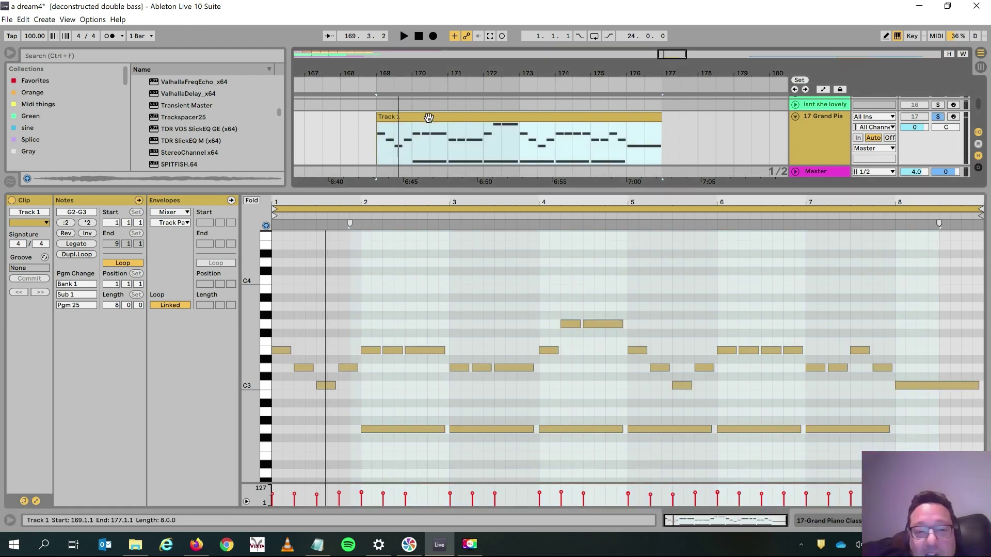
{"action": "key", "text": "space"}
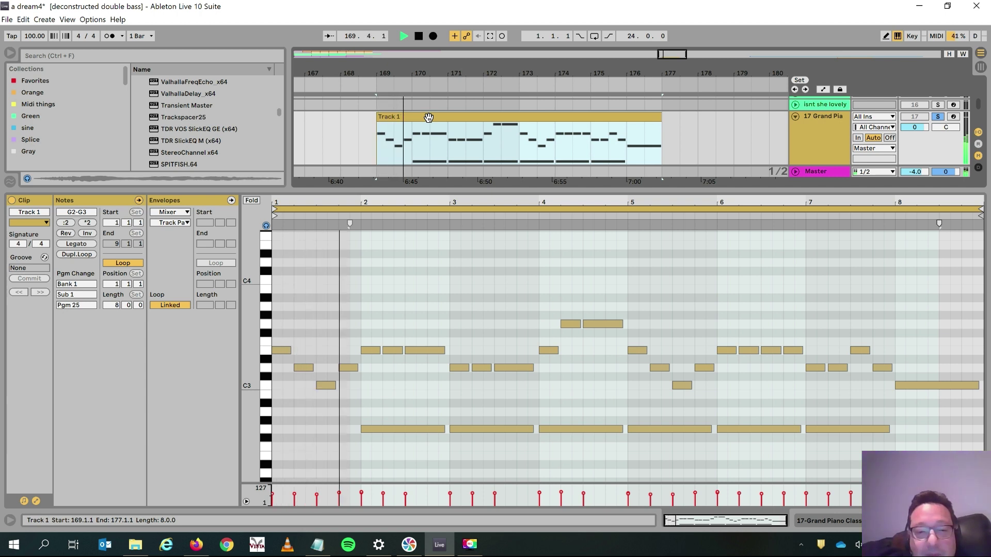
Delete all the sustained low G2 notes from the Track 1 clip and stop playback.
{"action": "left_click", "coordinate": [349, 408]}
{"action": "left_click_drag", "start_coordinate": [349, 408], "coordinate": [921, 446]}
{"action": "key", "text": "Delete"}
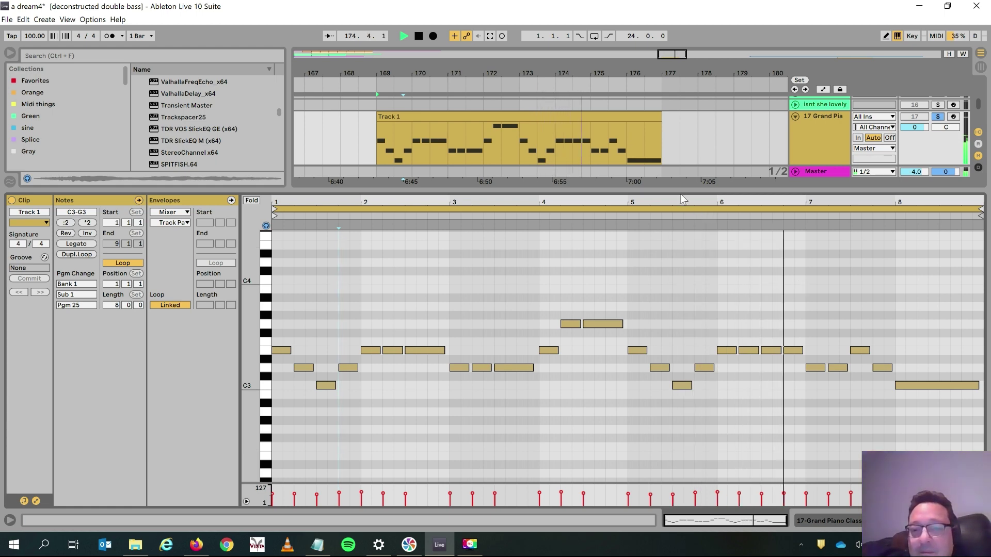
{"action": "left_click_drag", "start_coordinate": [660, 192], "coordinate": [659, 338]}
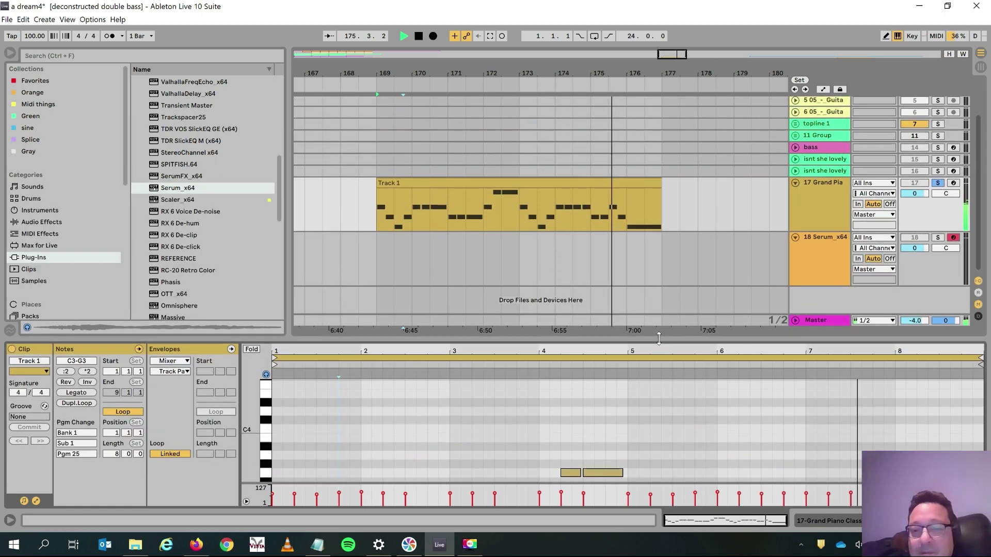
{"action": "key", "text": "space"}
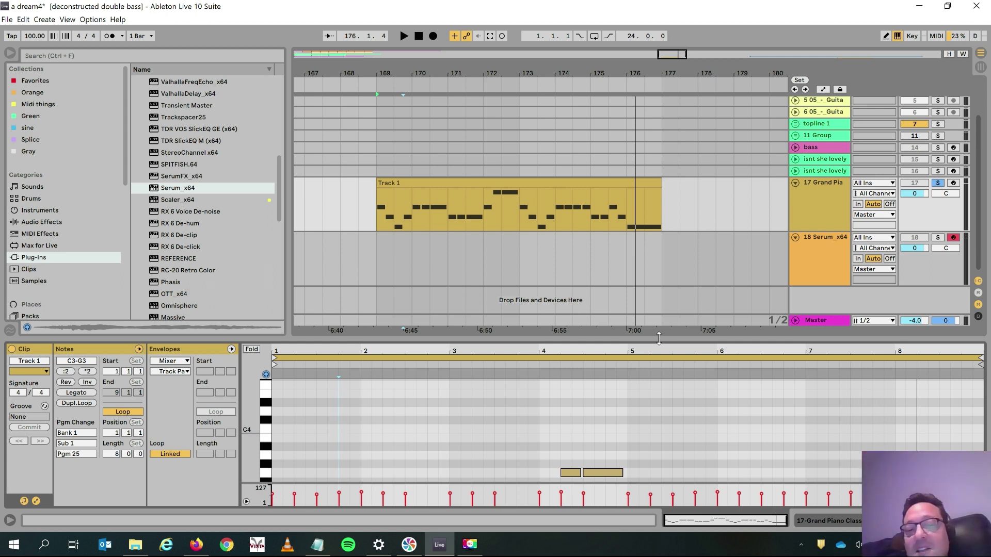
Enlarge the note editor until the pitch names show on the notes, and fold it to the used pitches only.
{"action": "left_click", "coordinate": [253, 350]}
{"action": "left_click_drag", "start_coordinate": [384, 341], "coordinate": [380, 243]}
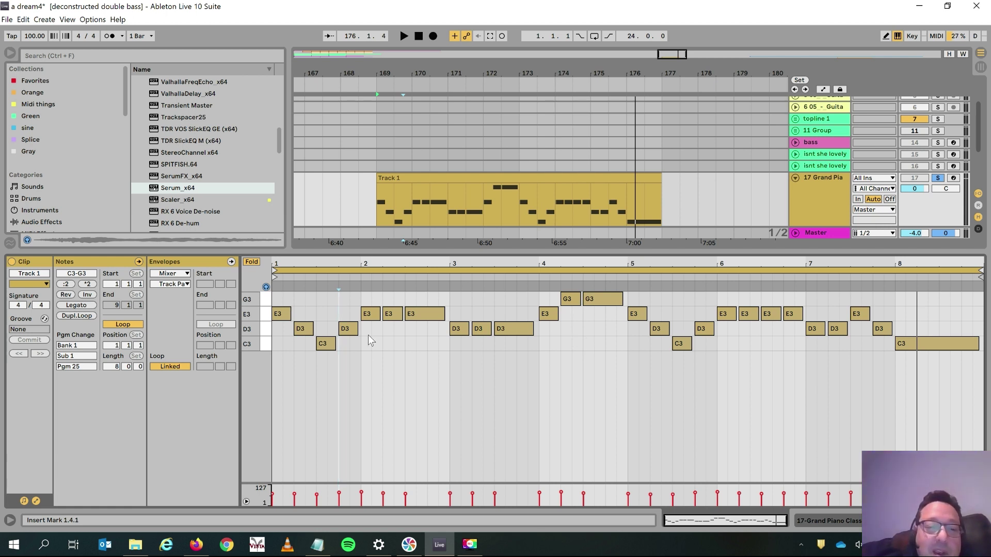
{"action": "left_click", "coordinate": [252, 263]}
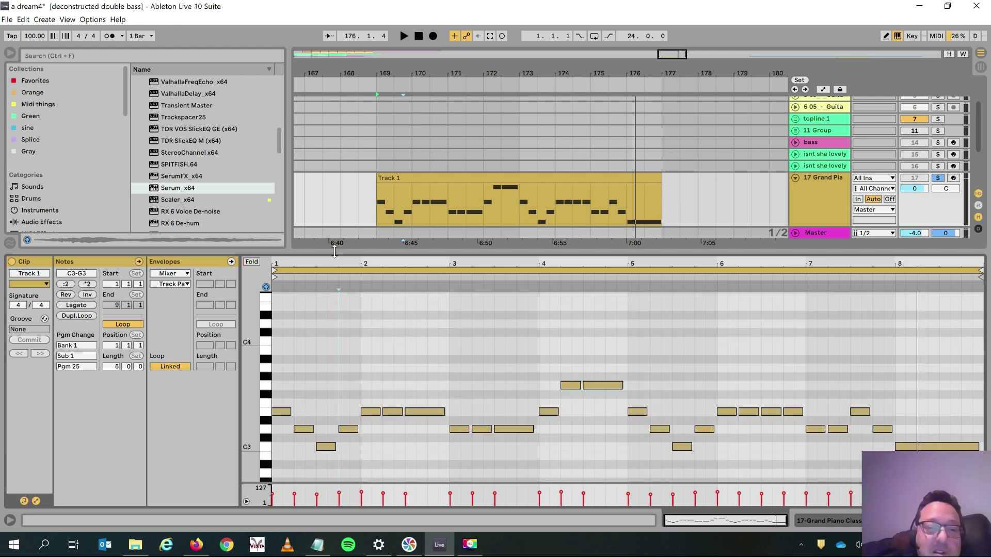
{"action": "left_click_drag", "start_coordinate": [332, 253], "coordinate": [333, 149]}
{"action": "mouse_move", "coordinate": [245, 314]}
{"action": "left_mouse_down"}
{"action": "mouse_move", "coordinate": [235, 315]}
{"action": "mouse_move", "coordinate": [262, 314]}
{"action": "left_mouse_up"}
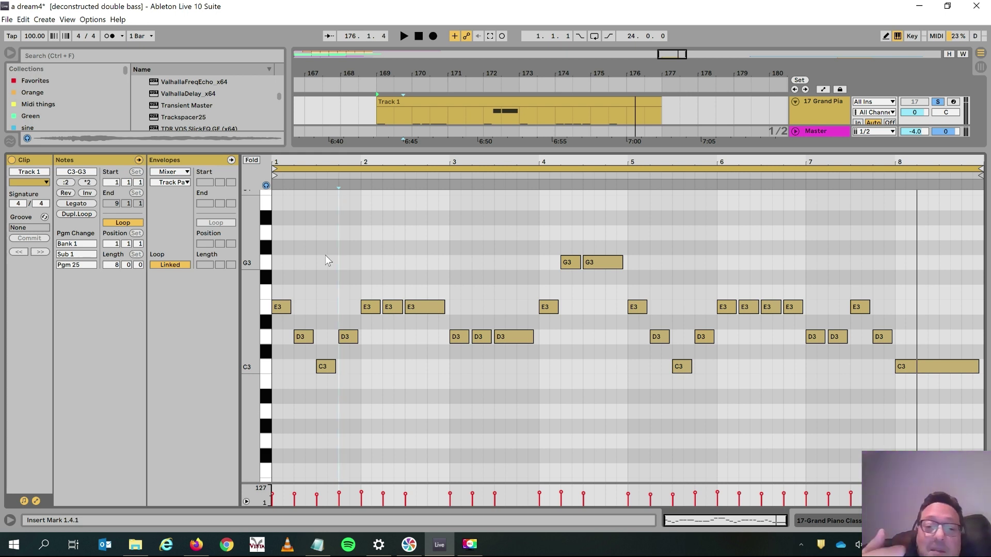
{"action": "left_click", "coordinate": [251, 161]}
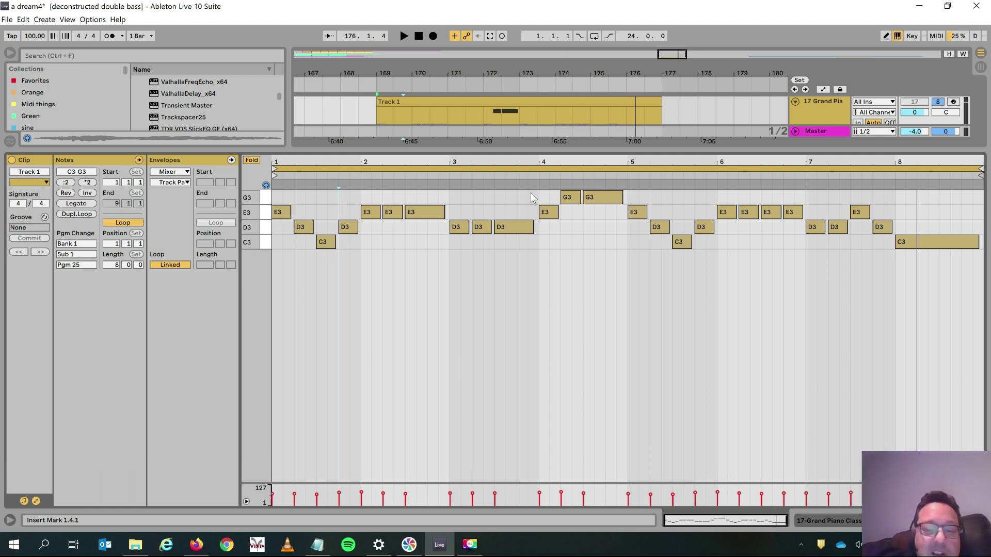
Transpose the two G3 notes in bar 4 of the clip down to C#3.
{"action": "left_click_drag", "start_coordinate": [531, 193], "coordinate": [636, 196]}
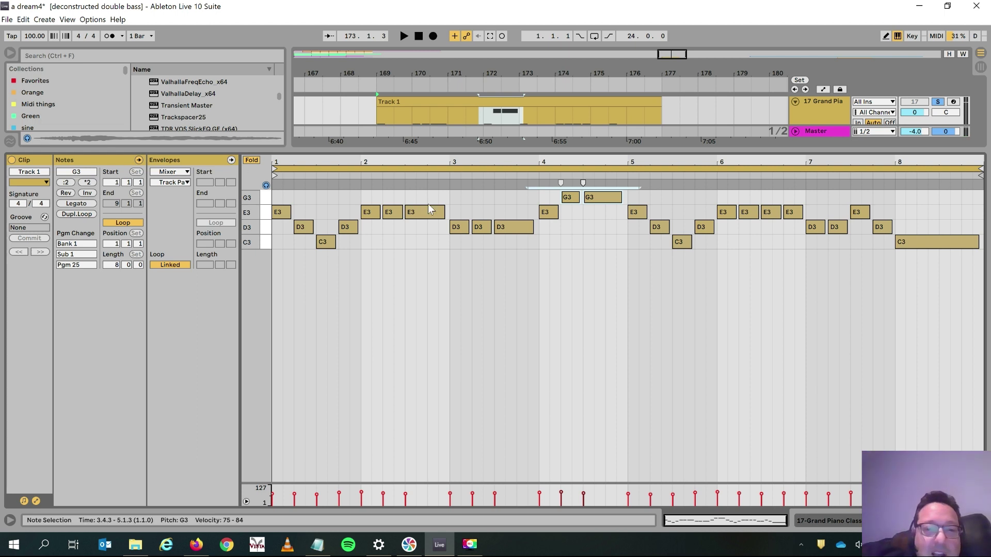
{"action": "left_click", "coordinate": [561, 183]}
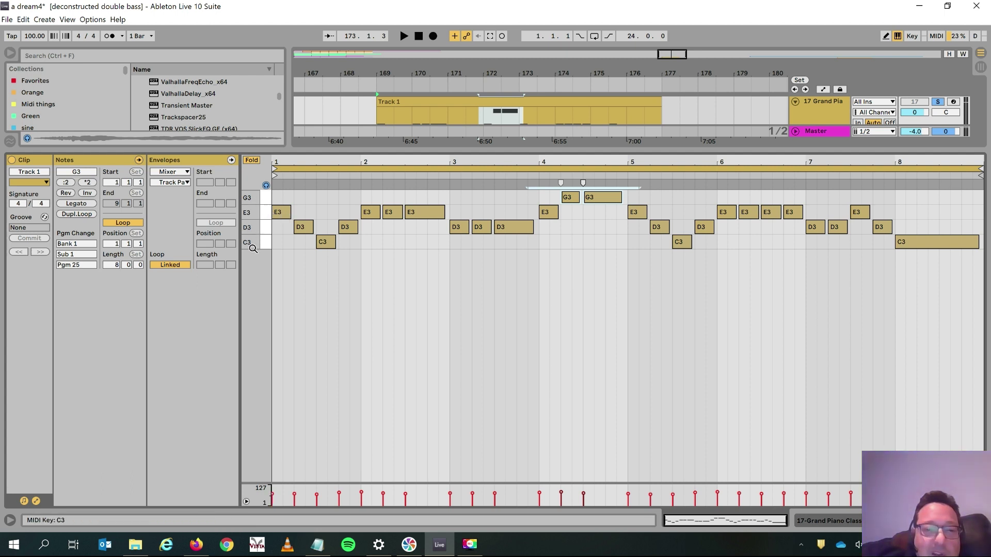
{"action": "left_click", "coordinate": [251, 160]}
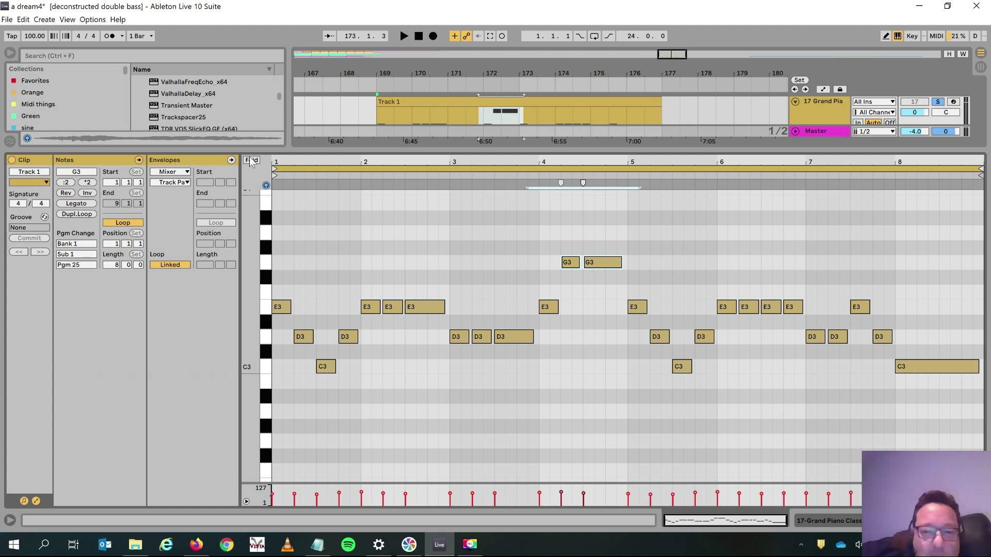
{"action": "key", "text": "Down"}
{"action": "key", "text": "Down"}
{"action": "key", "text": "Down"}
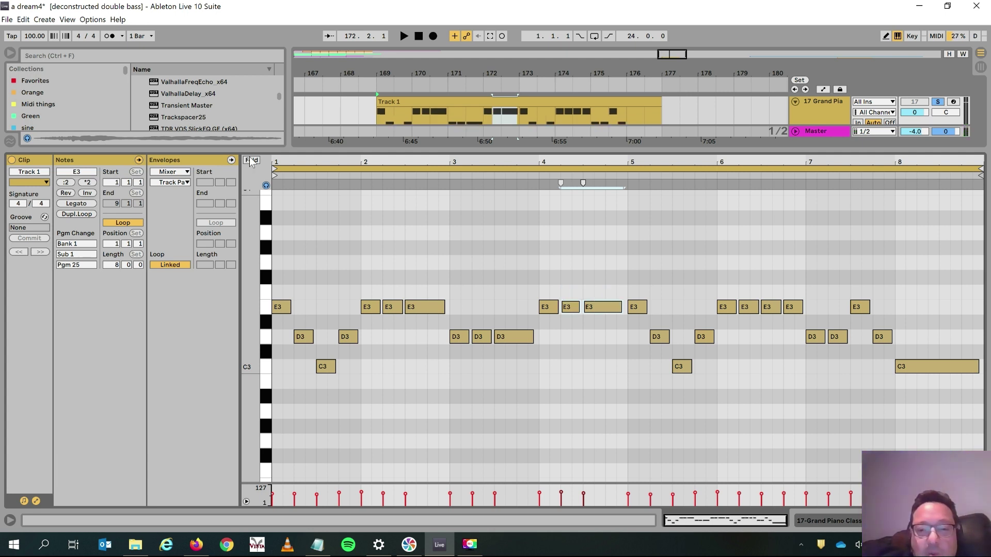
{"action": "key", "text": "Down"}
{"action": "key", "text": "Down"}
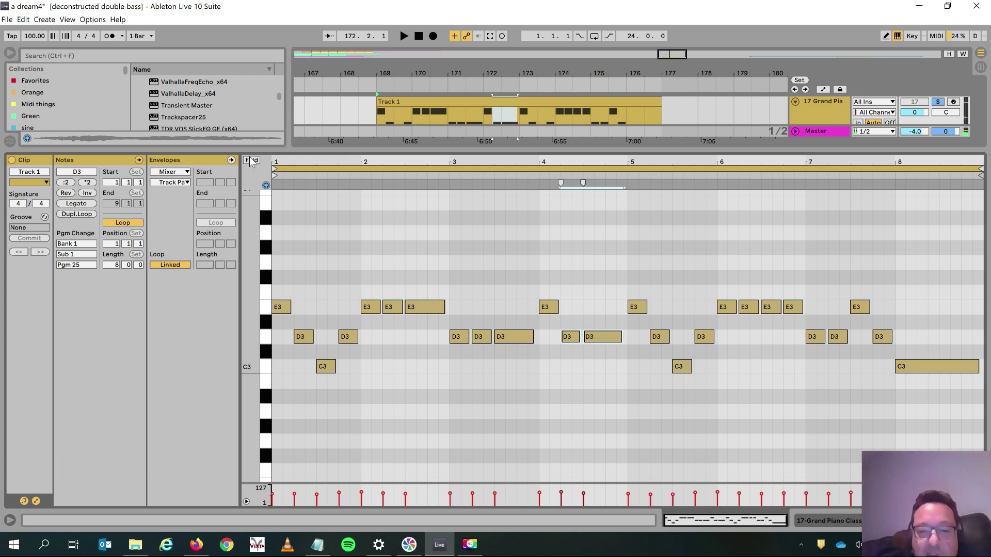
{"action": "key", "text": "Down"}
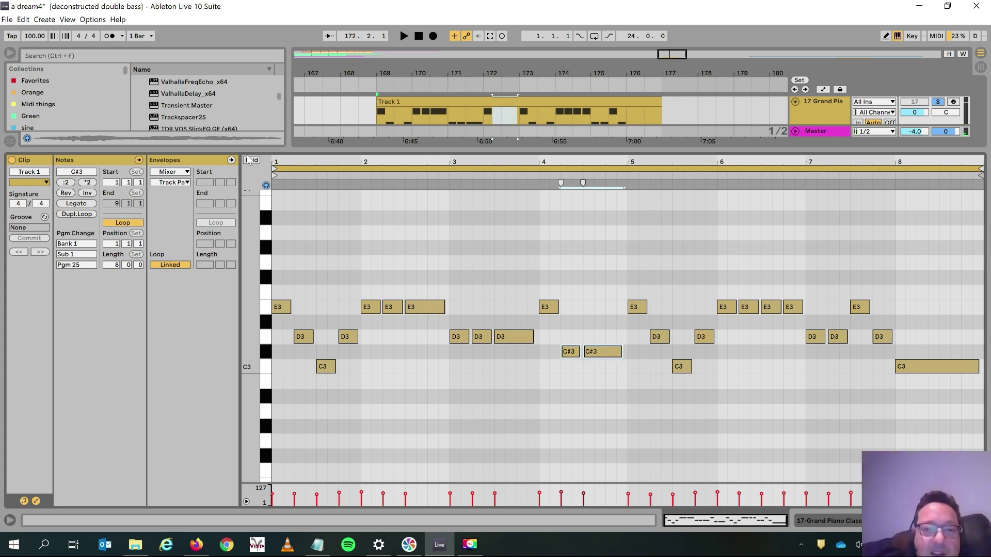
Transpose all the D3 notes in the clip up to F#3.
{"action": "left_click", "coordinate": [251, 160]}
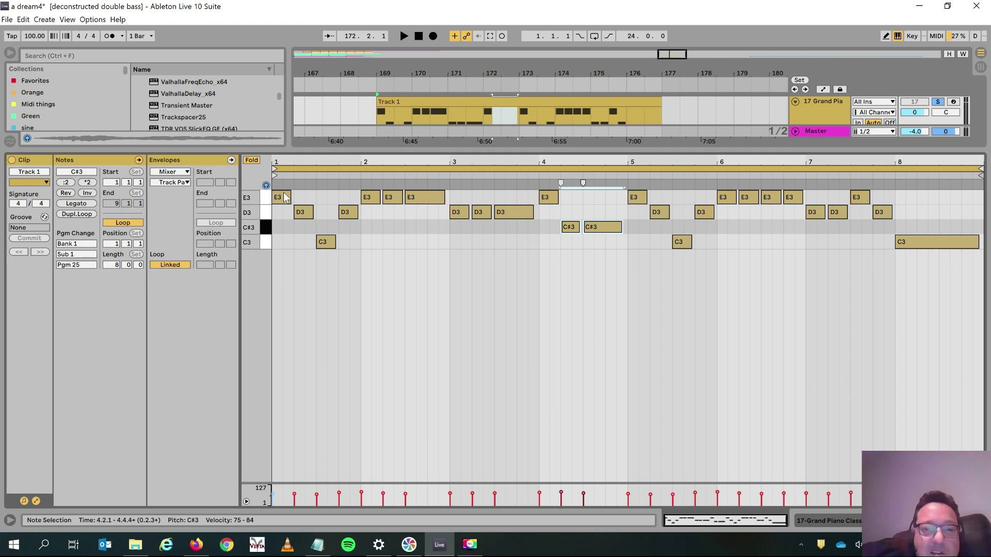
{"action": "left_click_drag", "start_coordinate": [278, 210], "coordinate": [456, 203]}
{"action": "left_click_drag", "start_coordinate": [697, 222], "coordinate": [883, 212]}
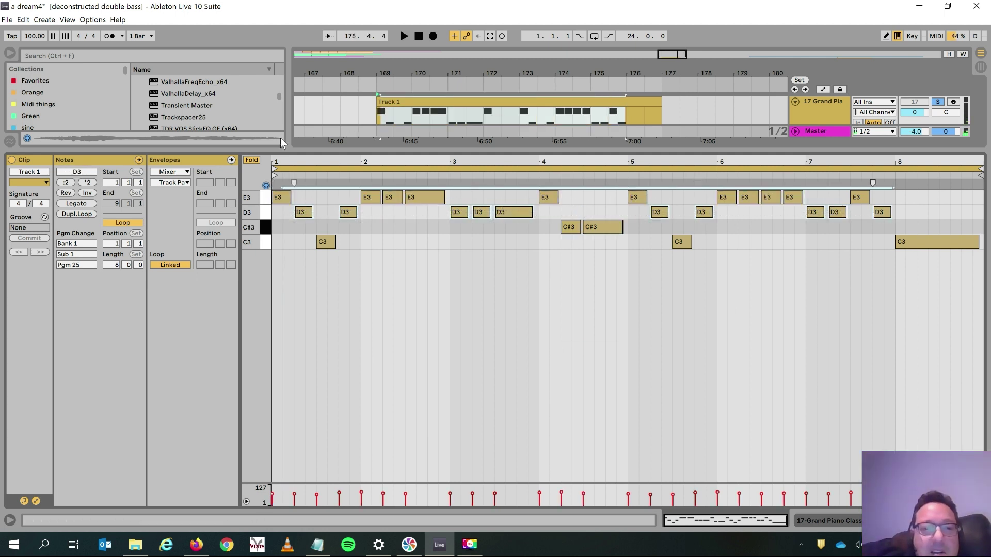
{"action": "left_click", "coordinate": [252, 161]}
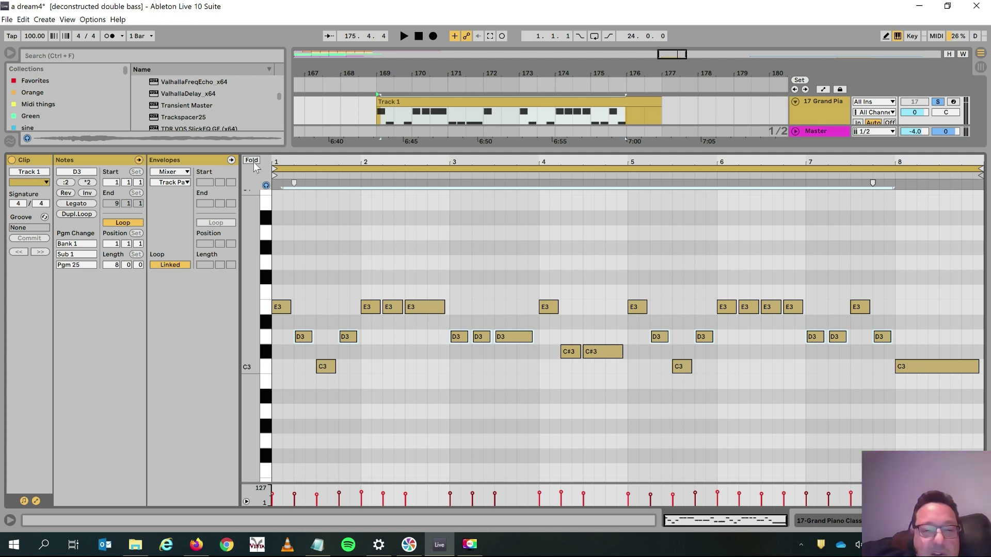
{"action": "key", "text": "Up"}
{"action": "key", "text": "Up"}
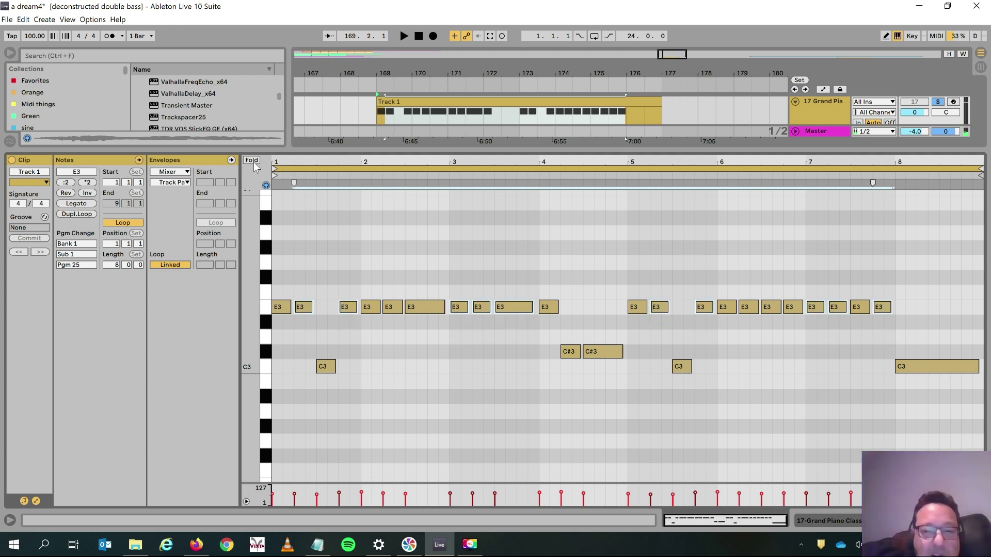
{"action": "key", "text": "Up"}
{"action": "key", "text": "Up"}
Transpose all the C3 notes in the clip up to G#3 and play the altered melody.
{"action": "left_click", "coordinate": [252, 161]}
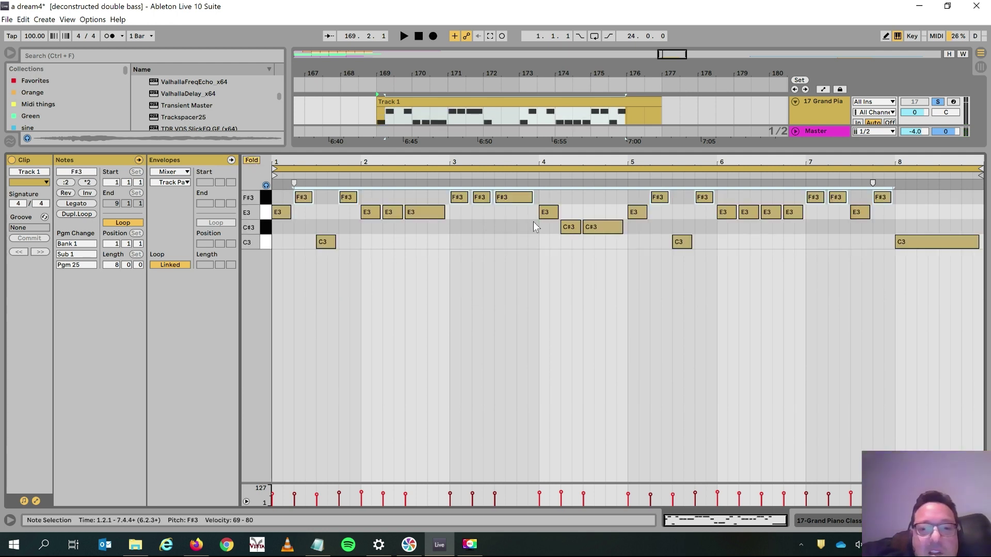
{"action": "left_click_drag", "start_coordinate": [289, 242], "coordinate": [972, 315]}
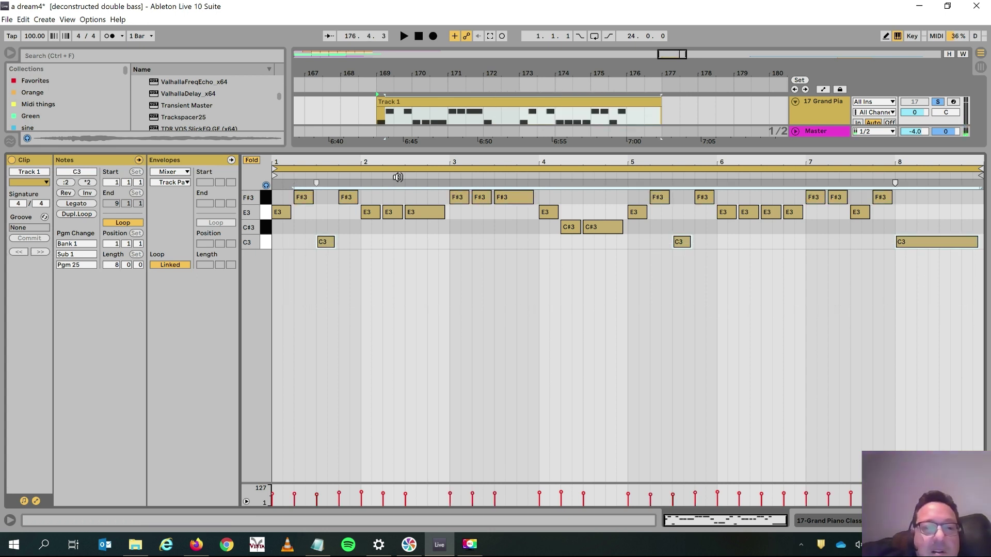
{"action": "left_click", "coordinate": [253, 162]}
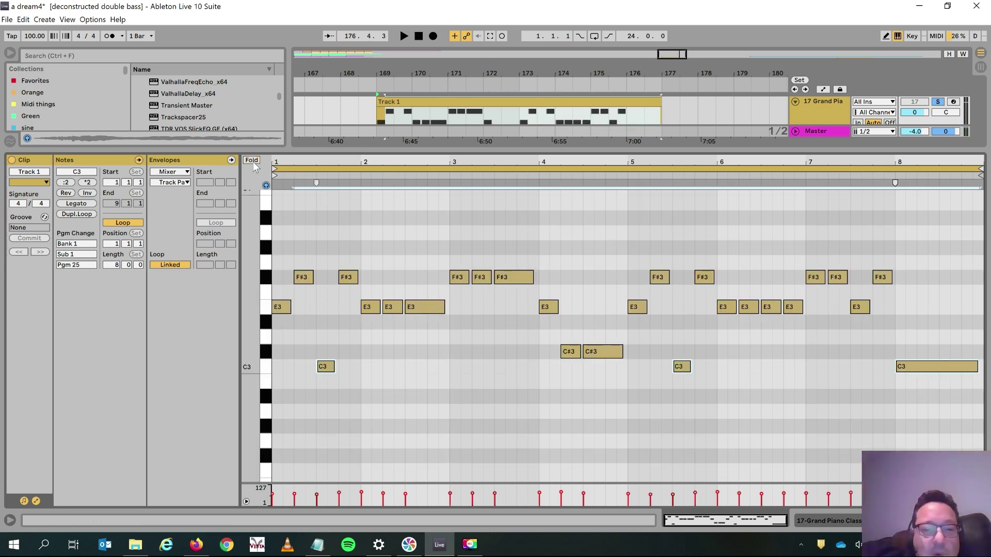
{"action": "key", "text": "Up"}
{"action": "key", "text": "Up"}
{"action": "key", "text": "Up"}
{"action": "key", "text": "Up"}
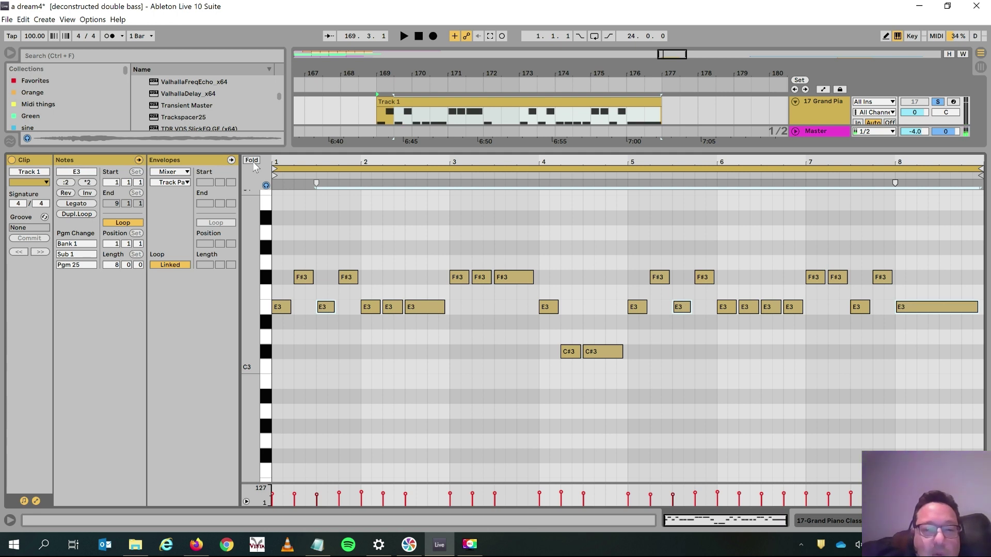
{"action": "key", "text": "Up"}
{"action": "key", "text": "Up"}
{"action": "key", "text": "Up"}
{"action": "key", "text": "Up"}
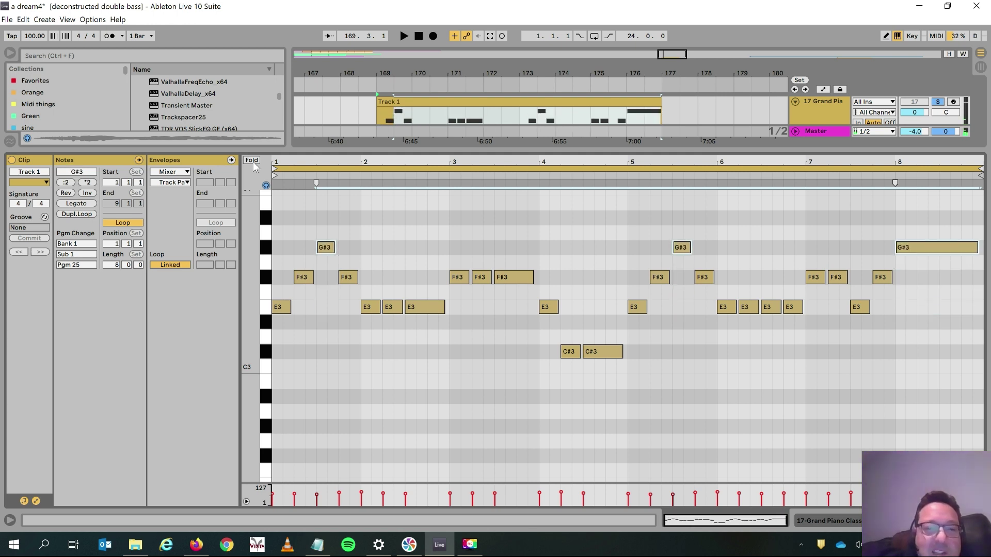
{"action": "left_click", "coordinate": [400, 137]}
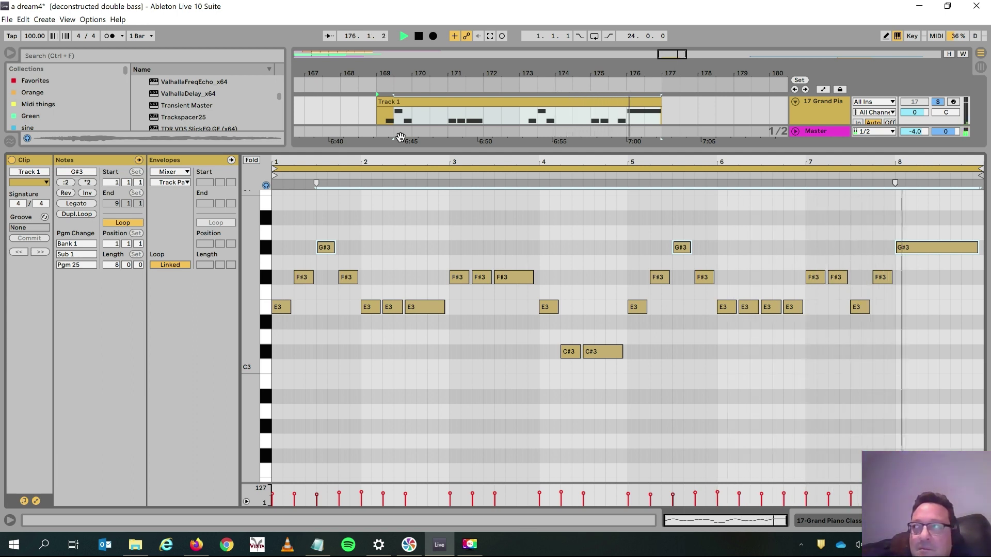
Listen to the altered piano melody from the start of the clip.
{"action": "key", "text": "space"}
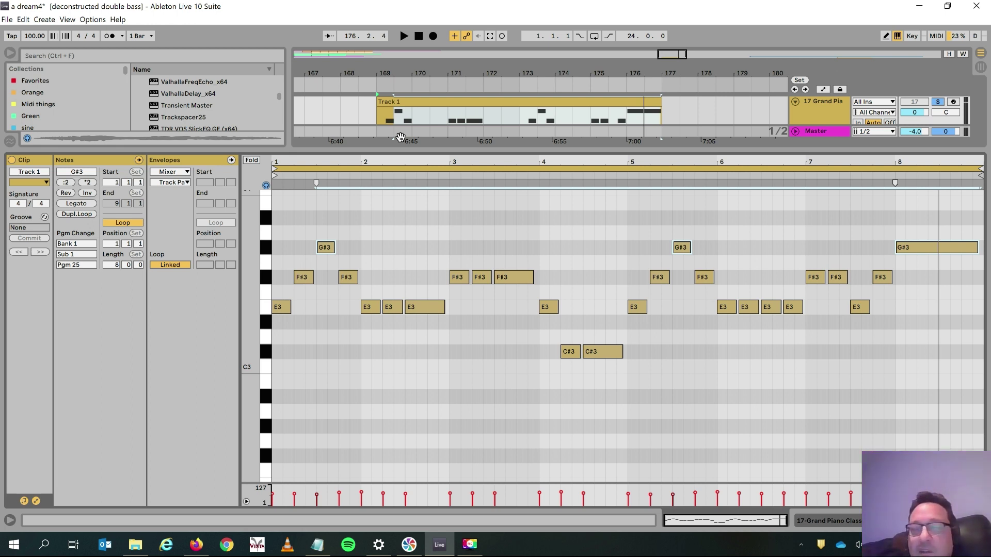
{"action": "key", "text": "space"}
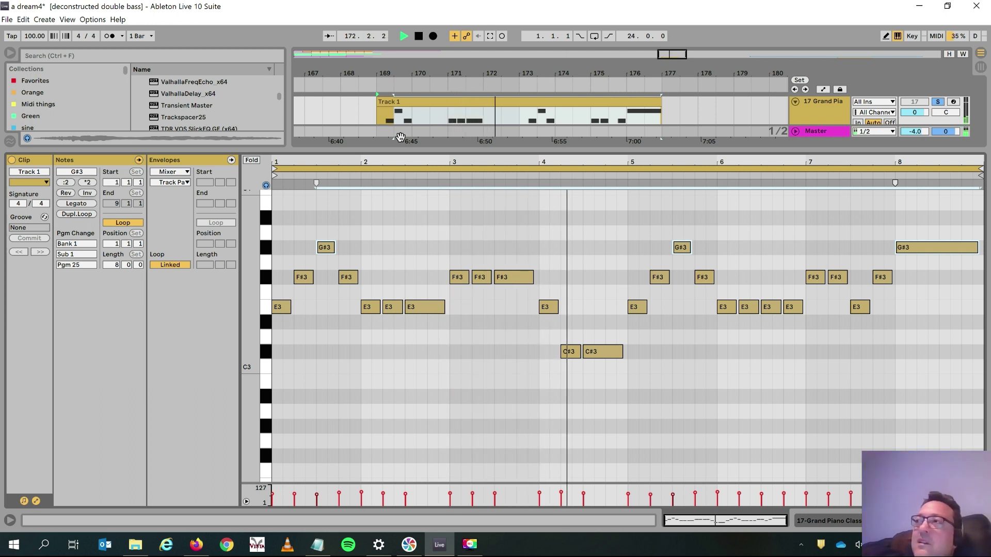
{"action": "key", "text": "space"}
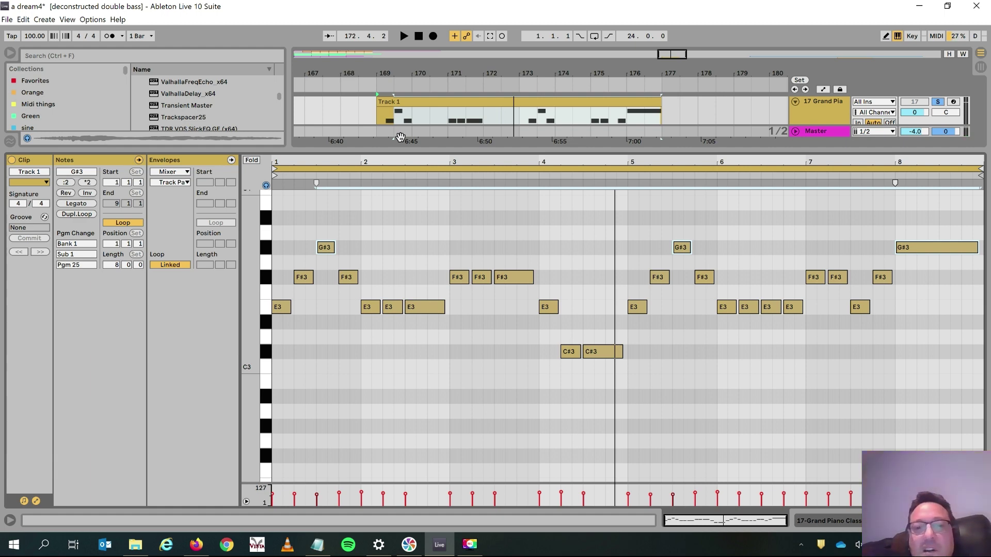
Copy the melody clip to bar 169 on the Serum track directly below and open the copy in an enlarged note editor.
{"action": "left_click_drag", "start_coordinate": [404, 164], "coordinate": [385, 304]}
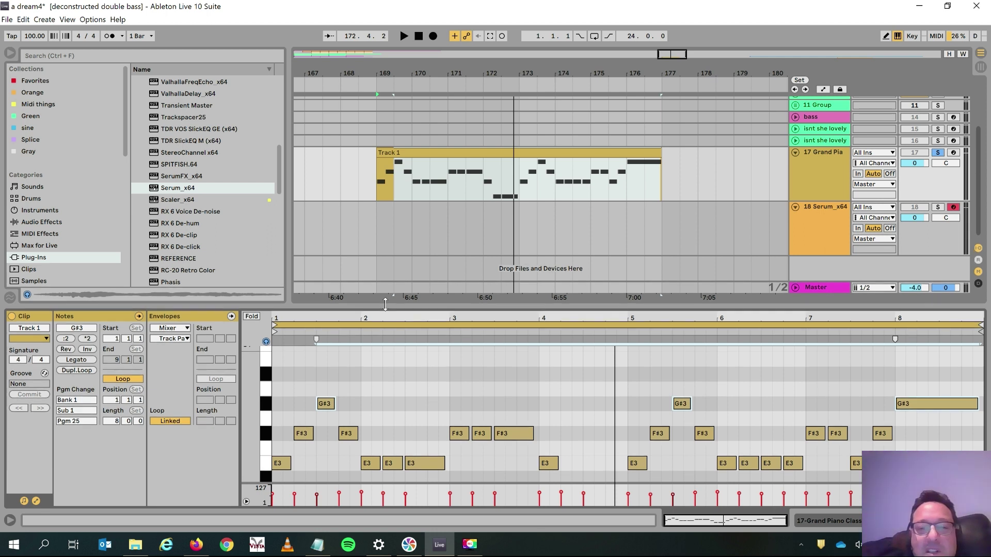
{"action": "left_click", "coordinate": [470, 154]}
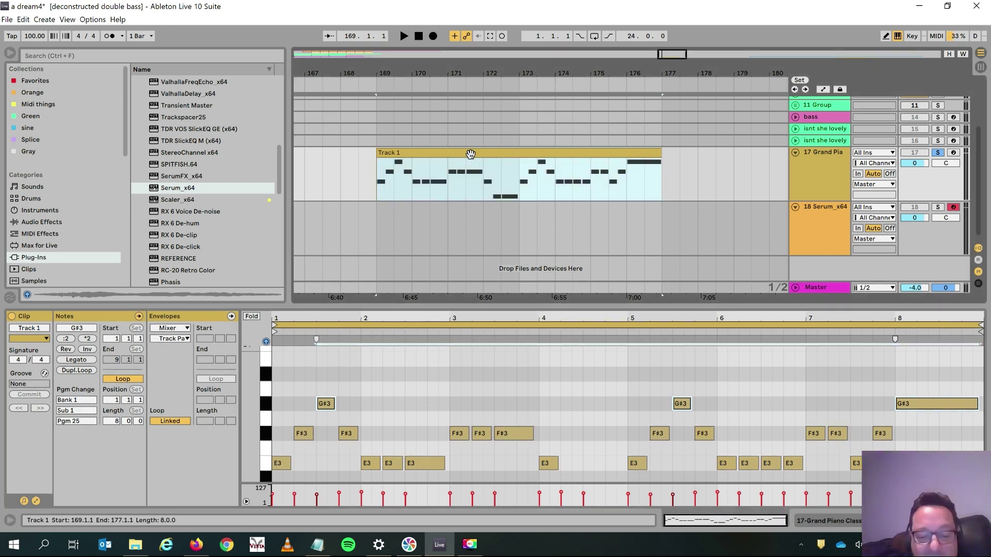
{"action": "key", "text": "Down"}
{"action": "key", "text": "ctrl+v"}
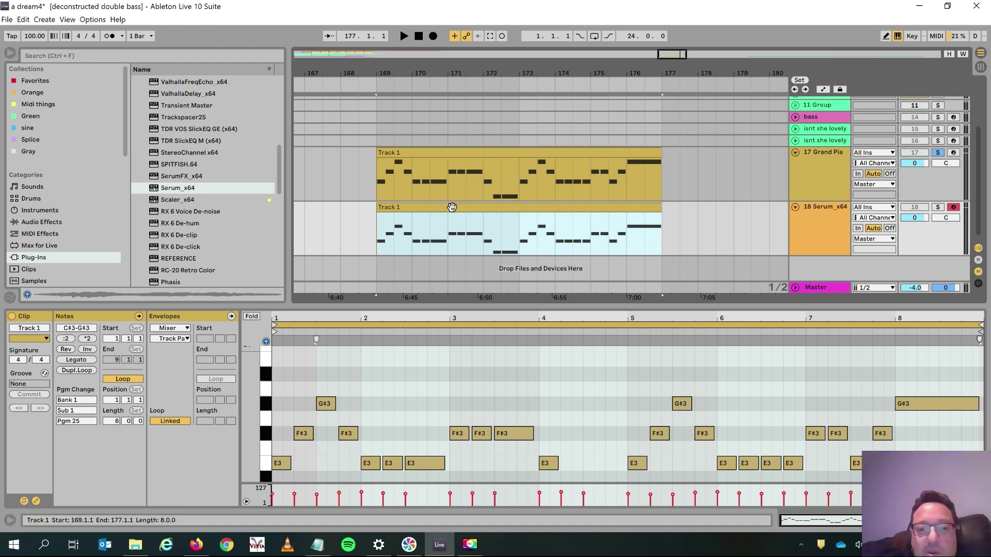
{"action": "key", "text": "shift+Tab"}
{"action": "left_click_drag", "start_coordinate": [447, 303], "coordinate": [448, 151]}
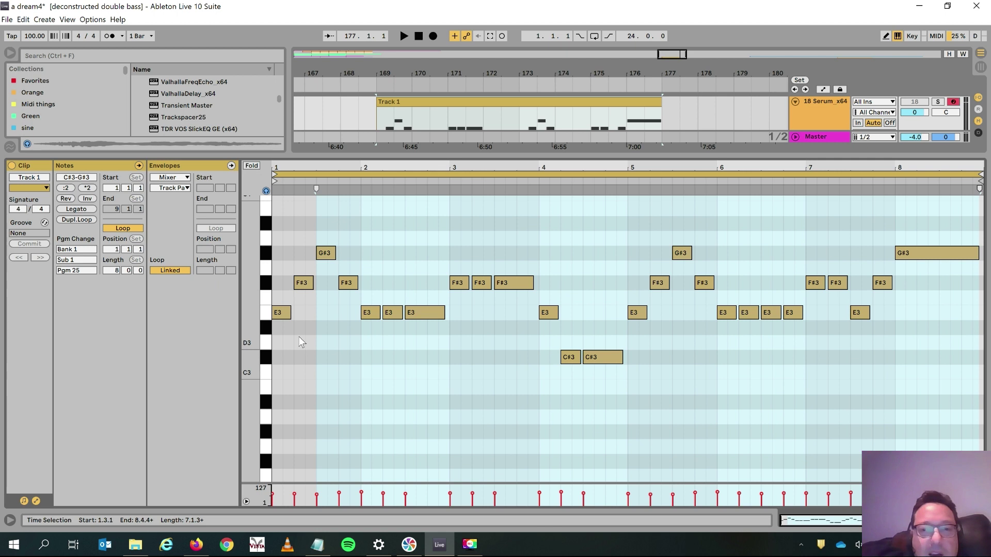
Set the adaptive grid to Wide and draw bar-long E3, F#3 and G#3 notes over the short notes in bar 1.
{"action": "right_click", "coordinate": [482, 352]}
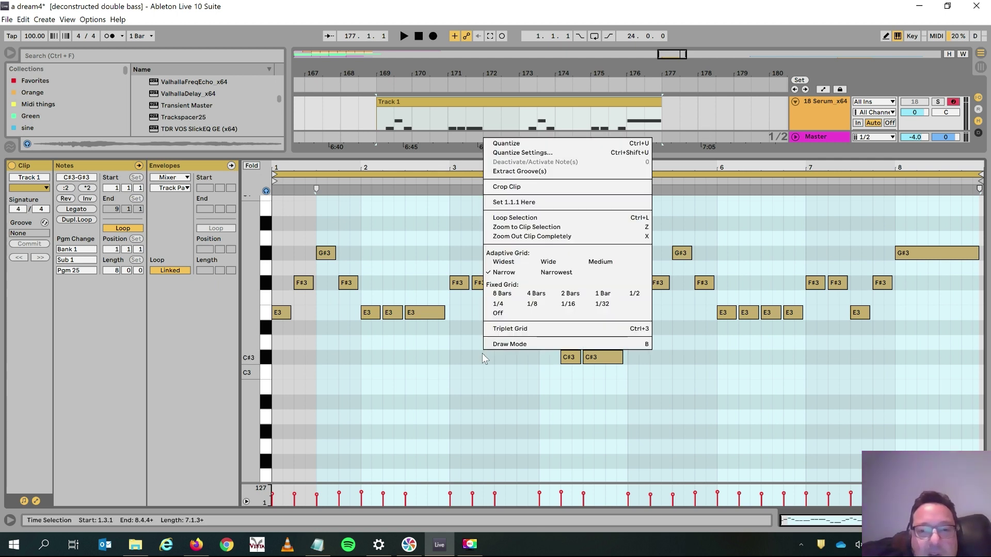
{"action": "left_click", "coordinate": [556, 263]}
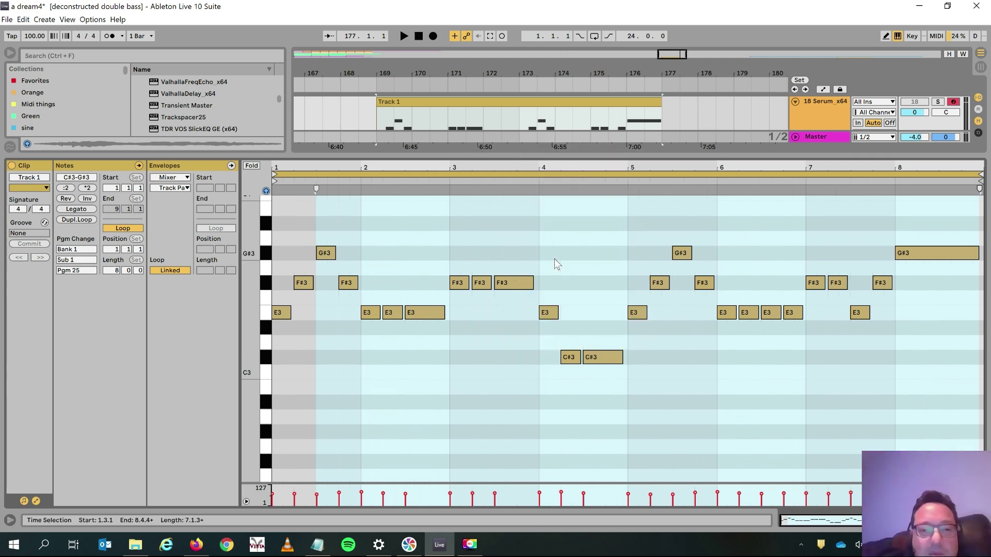
{"action": "left_click", "coordinate": [884, 37]}
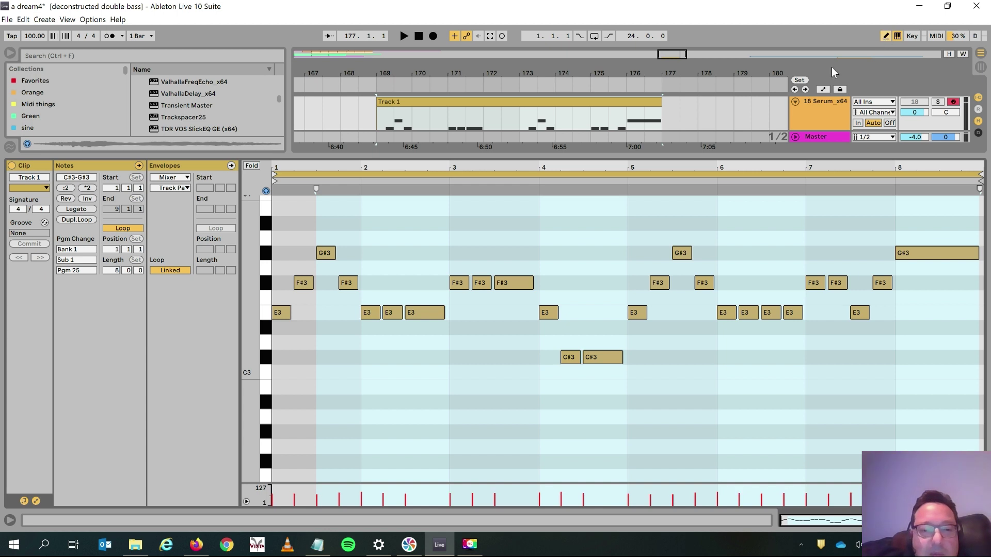
{"action": "left_click", "coordinate": [334, 309]}
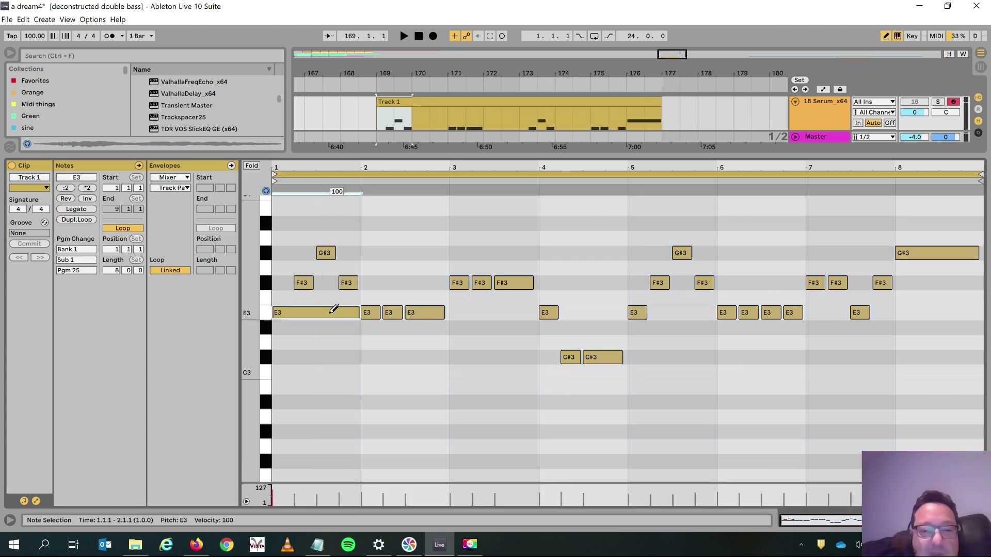
{"action": "left_click", "coordinate": [331, 282]}
{"action": "left_click", "coordinate": [307, 253]}
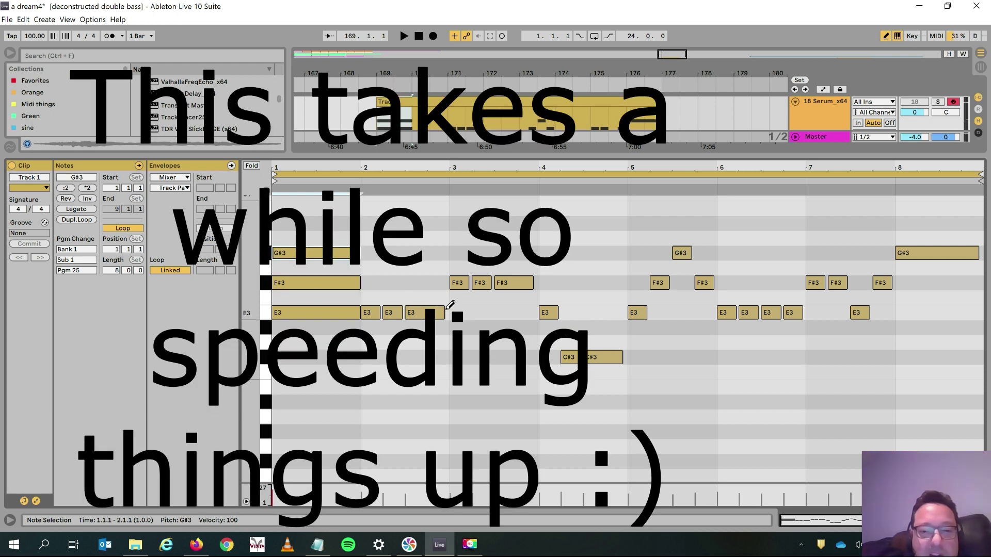
Draw bar-long notes over the short ones: E3 in bar 2, F#3 in bar 3, and F#3, E3 and C#3 in bar 4.
{"action": "left_click", "coordinate": [446, 312]}
{"action": "left_click", "coordinate": [544, 281]}
{"action": "left_click", "coordinate": [535, 282]}
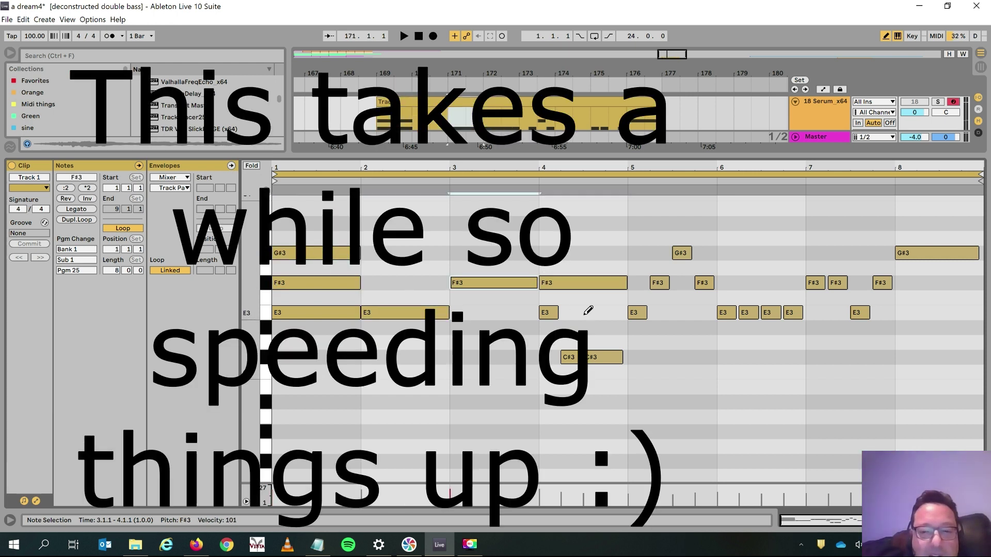
{"action": "left_click", "coordinate": [583, 312]}
{"action": "left_click", "coordinate": [550, 356]}
Draw bar-long notes over the short ones: E3, F#3 and G#3 in bar 5, E3 in bar 6, F#3 and E3 in bar 7.
{"action": "left_click", "coordinate": [689, 312]}
{"action": "left_click", "coordinate": [645, 281]}
{"action": "left_click", "coordinate": [655, 253]}
{"action": "left_click", "coordinate": [795, 313]}
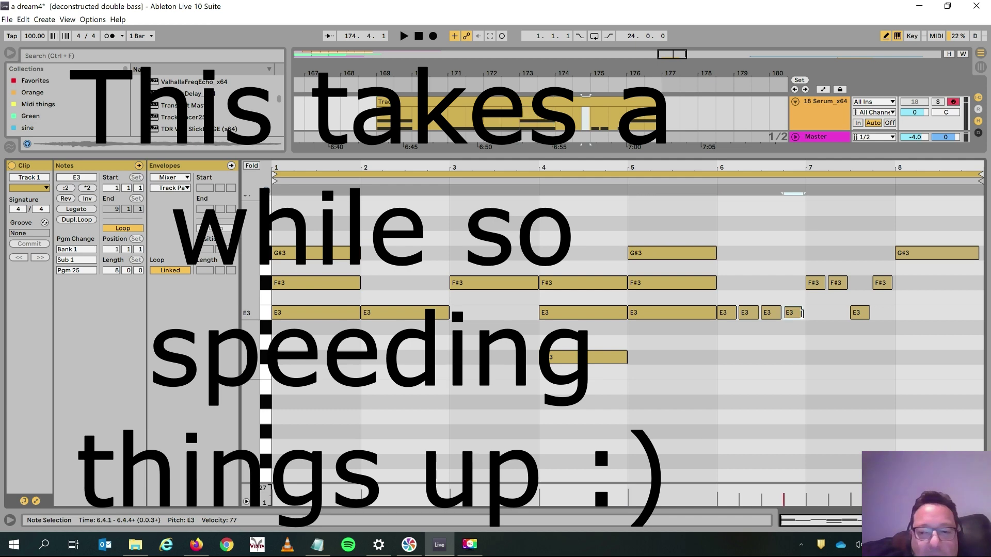
{"action": "left_click", "coordinate": [838, 282]}
{"action": "left_click", "coordinate": [844, 313]}
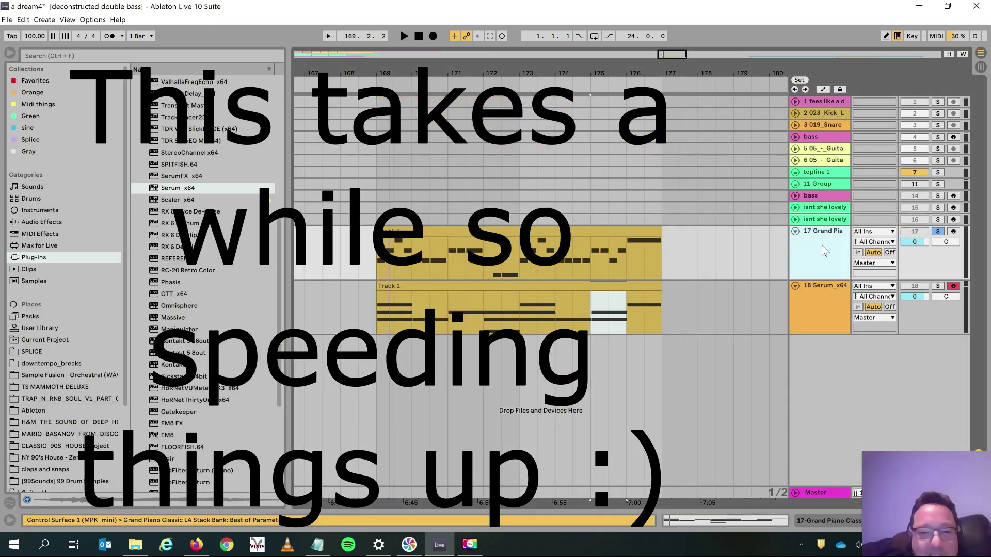
Duplicate the Grand Piano track and move the long-note clip from the Serum track onto the duplicate.
{"action": "double_click", "coordinate": [822, 246]}
{"action": "right_click", "coordinate": [819, 262]}
{"action": "left_click", "coordinate": [829, 287]}
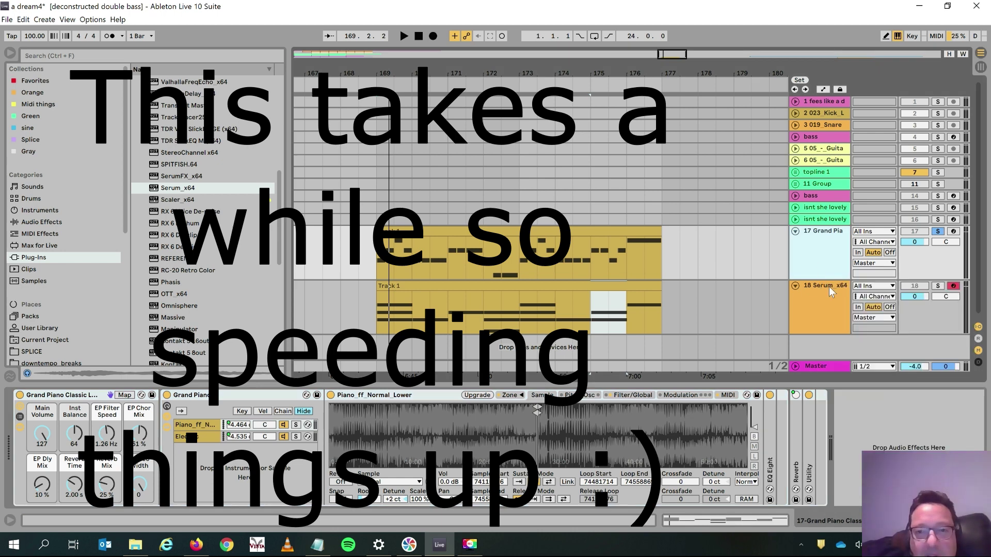
{"action": "left_click_drag", "start_coordinate": [980, 205], "coordinate": [981, 245]}
{"action": "left_click_drag", "start_coordinate": [590, 282], "coordinate": [583, 263]}
Delete the Serum_x64 track and open the long-note clip on the second piano track in an enlarged note editor.
{"action": "left_click", "coordinate": [815, 296]}
{"action": "scroll", "coordinate": [582, 335], "scroll_direction": "down", "scroll_amount": 10}
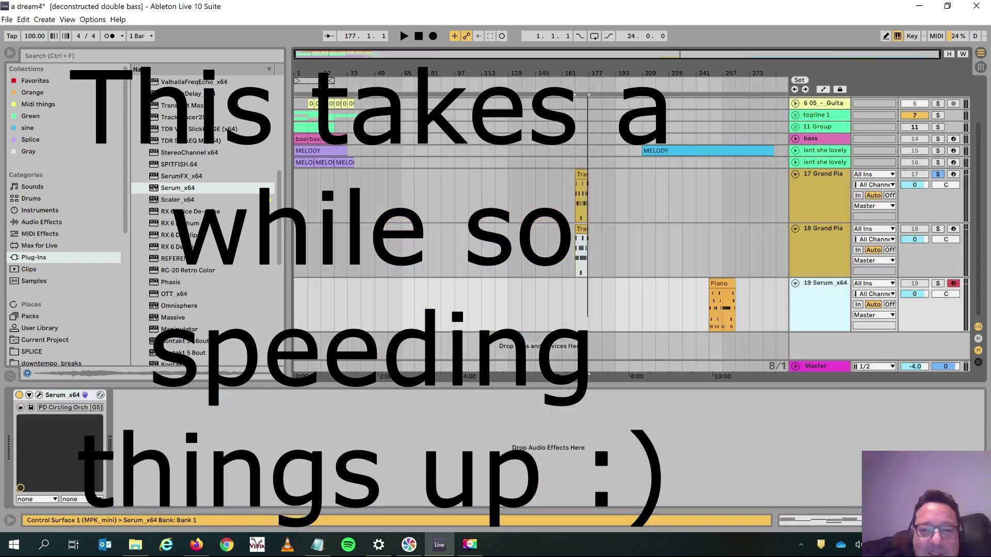
{"action": "key", "text": "Delete"}
{"action": "left_click_drag", "start_coordinate": [585, 72], "coordinate": [580, 72]}
{"action": "left_click", "coordinate": [552, 266]}
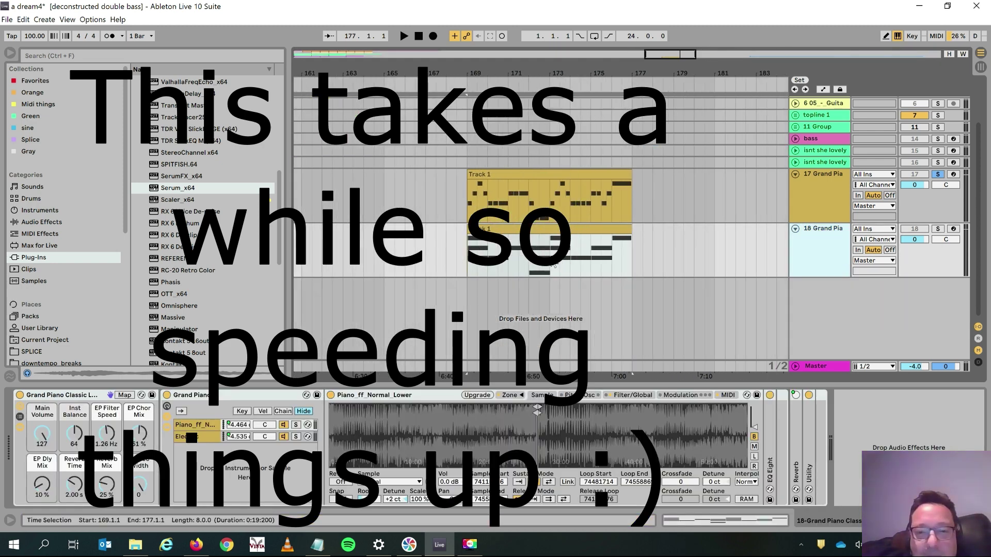
{"action": "double_click", "coordinate": [554, 266]}
{"action": "left_click_drag", "start_coordinate": [385, 384], "coordinate": [384, 264]}
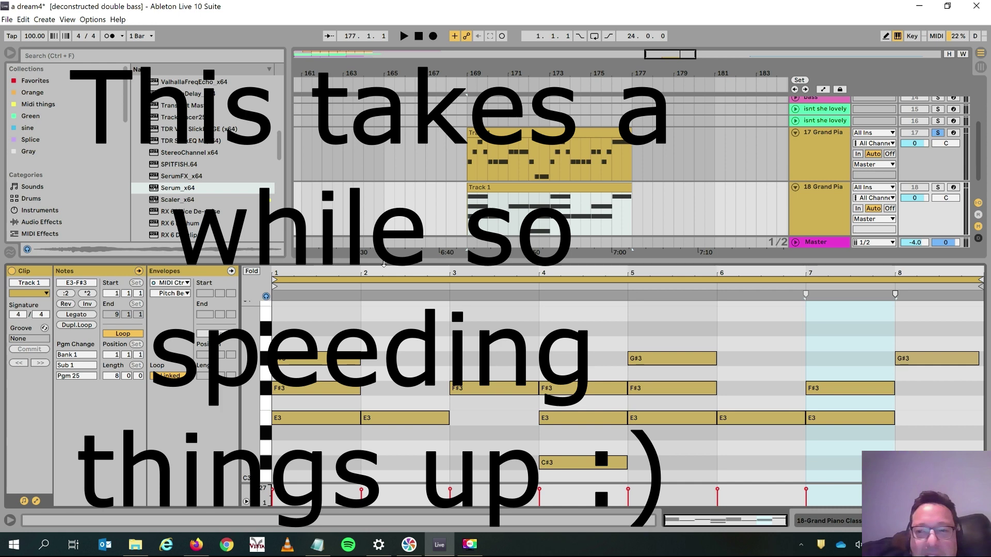
Solo the second Grand Piano track alongside the first, play both, and set the second track's volume to -6 dB.
{"action": "left_click", "coordinate": [938, 187]}
{"action": "key", "text": "space"}
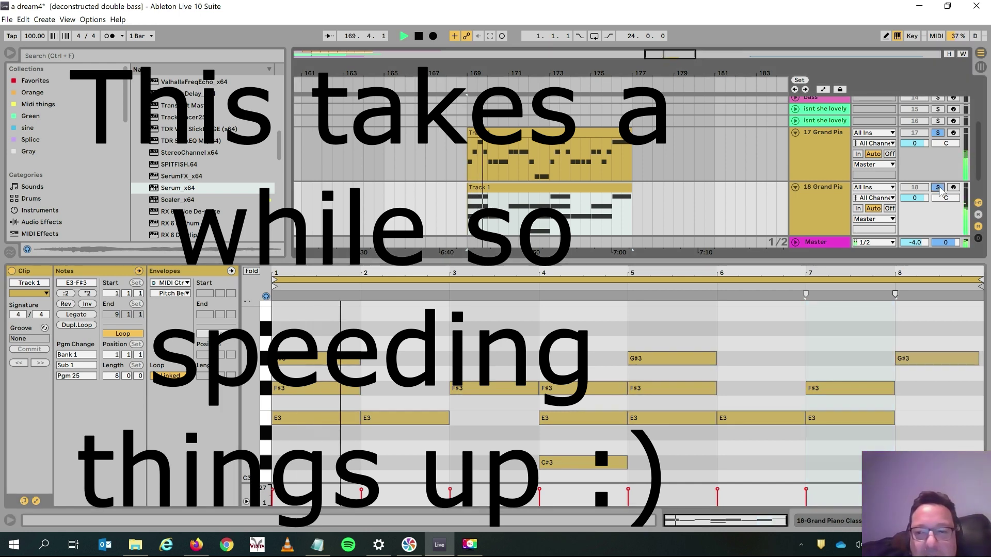
{"action": "left_click", "coordinate": [915, 198]}
{"action": "key", "text": "space"}
{"action": "type", "text": "-6"}
{"action": "key", "text": "Return"}
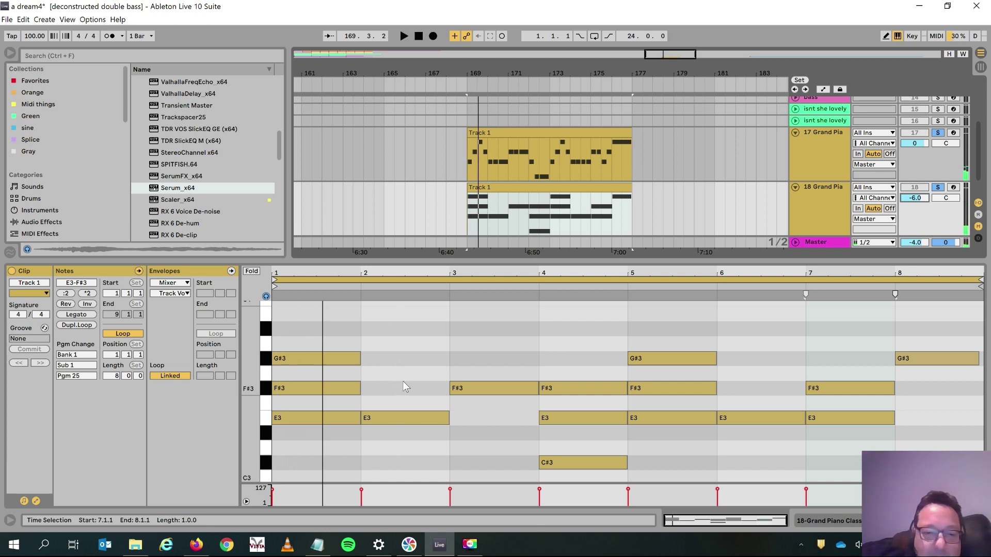
Transpose the F#3 note in bar 1 of the chord clip down to C#3 and play the chord.
{"action": "left_click", "coordinate": [327, 388]}
{"action": "scroll", "coordinate": [320, 371], "scroll_direction": "down", "scroll_amount": 4}
{"action": "scroll", "coordinate": [320, 372], "scroll_direction": "up", "scroll_amount": 2}
{"action": "key", "text": "Down"}
{"action": "key", "text": "Down"}
{"action": "key", "text": "Down"}
{"action": "key", "text": "Down"}
{"action": "key", "text": "Down"}
{"action": "key", "text": "space"}
{"action": "key", "text": "space"}
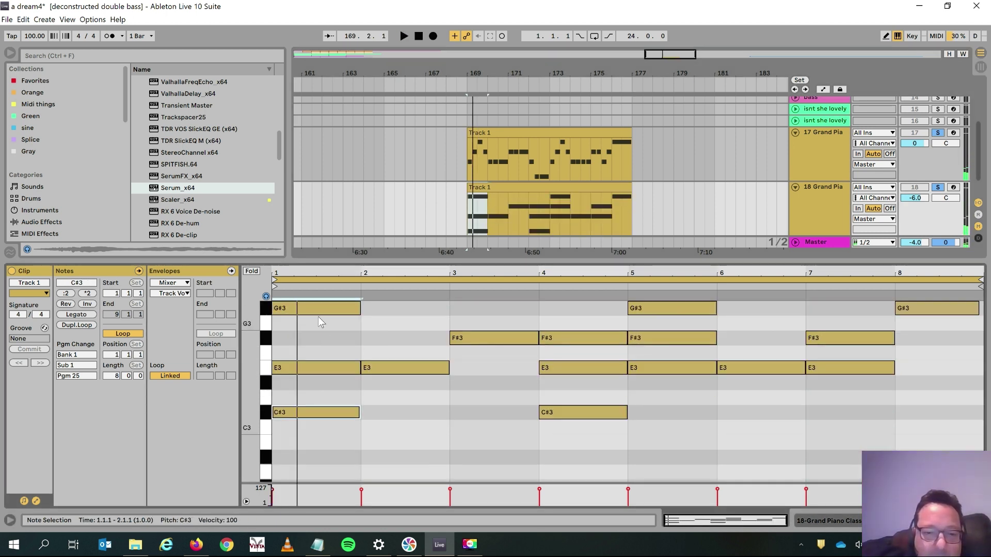
Transpose the G#3 note in bar 1 down to A2, trying neighbouring pitches against the melody.
{"action": "left_click", "coordinate": [317, 307]}
{"action": "key", "text": "Down"}
{"action": "key", "text": "Down"}
{"action": "key", "text": "space"}
{"action": "key", "text": "Down"}
{"action": "key", "text": "Down"}
{"action": "key", "text": "Down"}
{"action": "key", "text": "Down"}
{"action": "key", "text": "Down"}
{"action": "key", "text": "Down"}
{"action": "key", "text": "Down"}
{"action": "key", "text": "Down"}
{"action": "key", "text": "Down"}
{"action": "key", "text": "Down"}
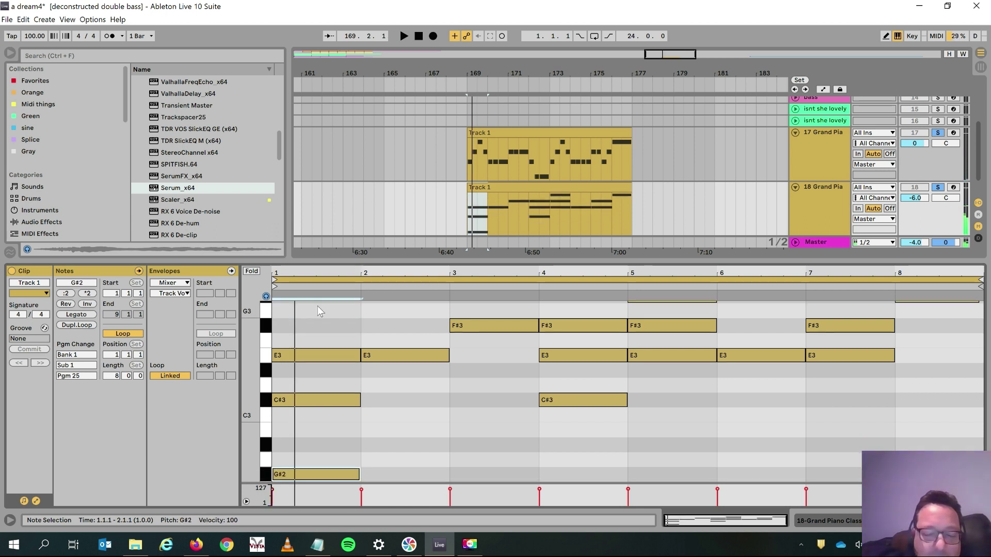
{"action": "key", "text": "Up"}
{"action": "key", "text": "Up"}
{"action": "key", "text": "Up"}
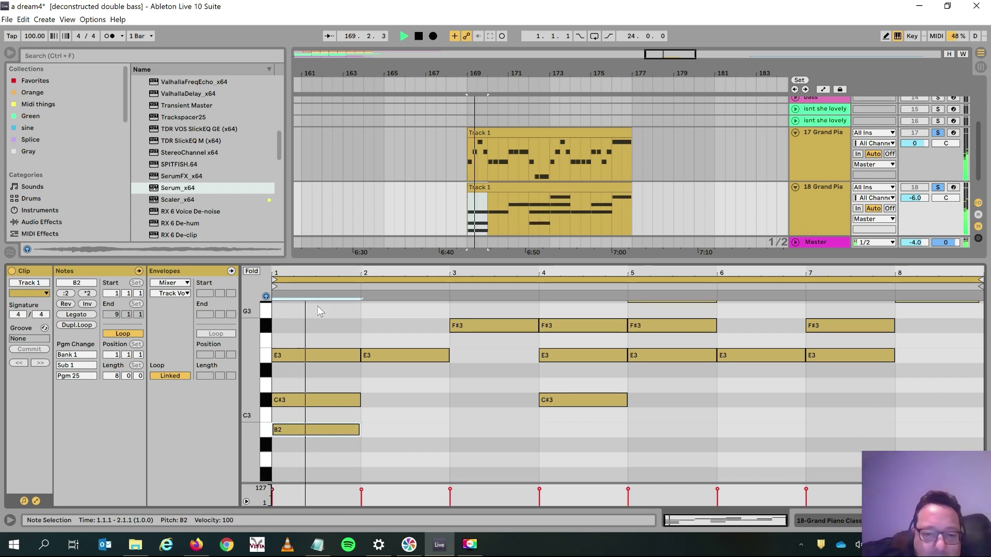
{"action": "key", "text": "Down"}
{"action": "key", "text": "Down"}
Duplicate the C#3 note of bar 1 into bar 2 and add a bar-long F#3 to that chord.
{"action": "left_click", "coordinate": [326, 398]}
{"action": "key", "text": "ctrl+d"}
{"action": "left_click_drag", "start_coordinate": [397, 460], "coordinate": [389, 358]}
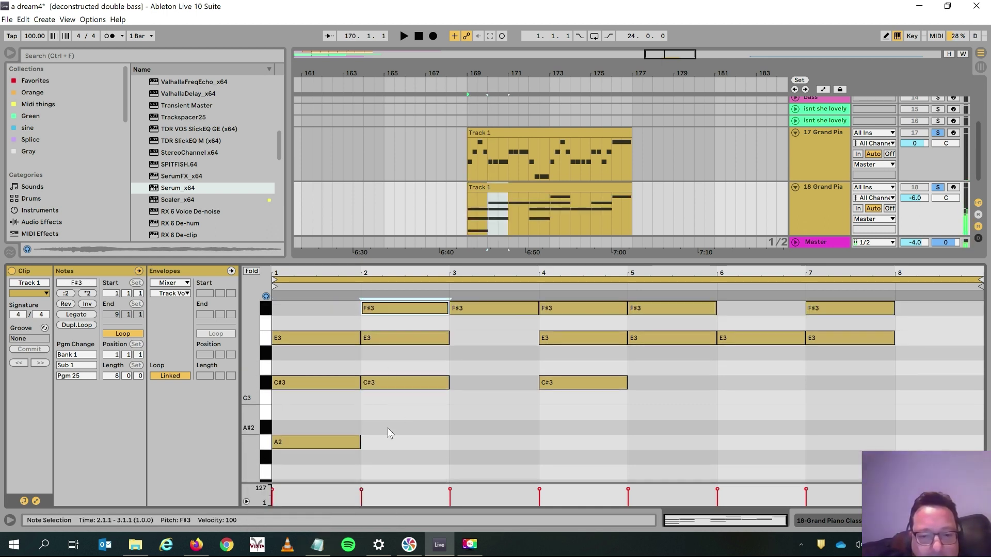
Try the A2 note in bar 1 an octave higher at A3 and play the chords.
{"action": "left_click", "coordinate": [344, 442]}
{"action": "key", "text": "shift+Up"}
{"action": "key", "text": "space"}
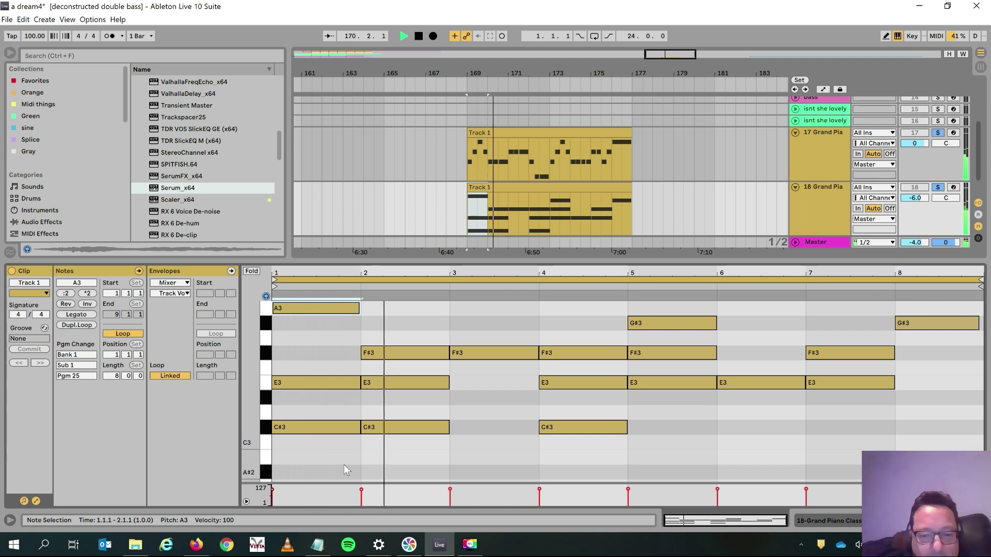
{"action": "key", "text": "space"}
Duplicate the C#3 and E3 notes of bar 2 into bar 3 and lower the copied E3 to D#3.
{"action": "left_click_drag", "start_coordinate": [432, 446], "coordinate": [416, 372]}
{"action": "key", "text": "ctrl+d"}
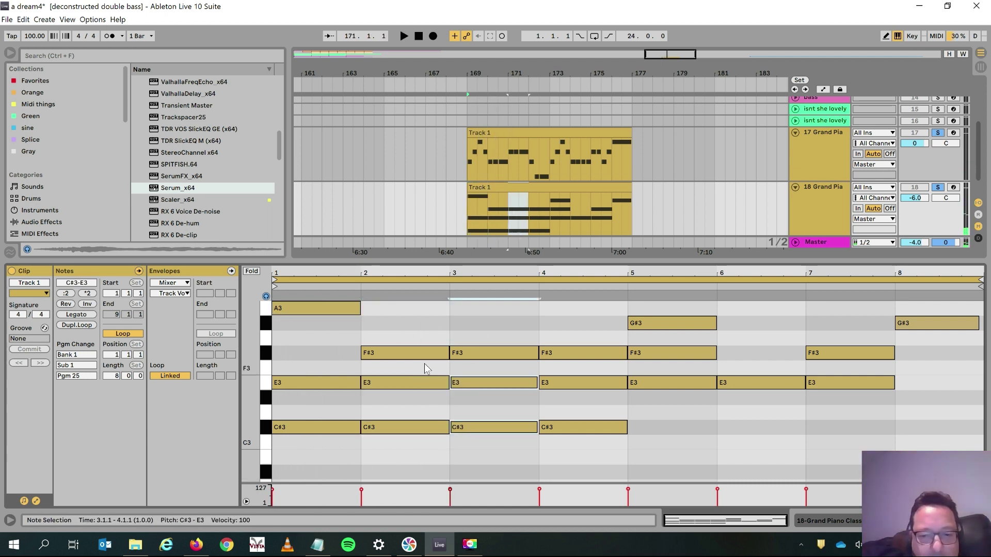
{"action": "left_click", "coordinate": [476, 387]}
{"action": "key", "text": "Down"}
{"action": "left_click_drag", "start_coordinate": [489, 316], "coordinate": [480, 432]}
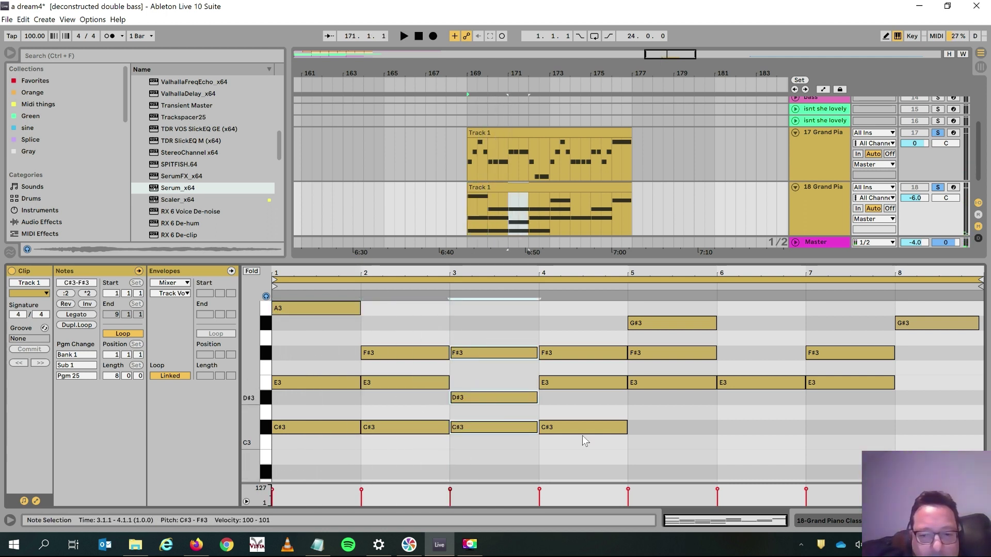
Transpose the F#3 note in the bar 4 chord up to G#3.
{"action": "left_click_drag", "start_coordinate": [582, 439], "coordinate": [561, 305]}
{"action": "left_click", "coordinate": [581, 356]}
{"action": "key", "text": "Up"}
{"action": "key", "text": "Up"}
Transpose the A3 note in bar 1 down an octave to A2 and play the chords.
{"action": "left_click", "coordinate": [316, 308]}
{"action": "key", "text": "ctrl+Down"}
{"action": "key", "text": "space"}
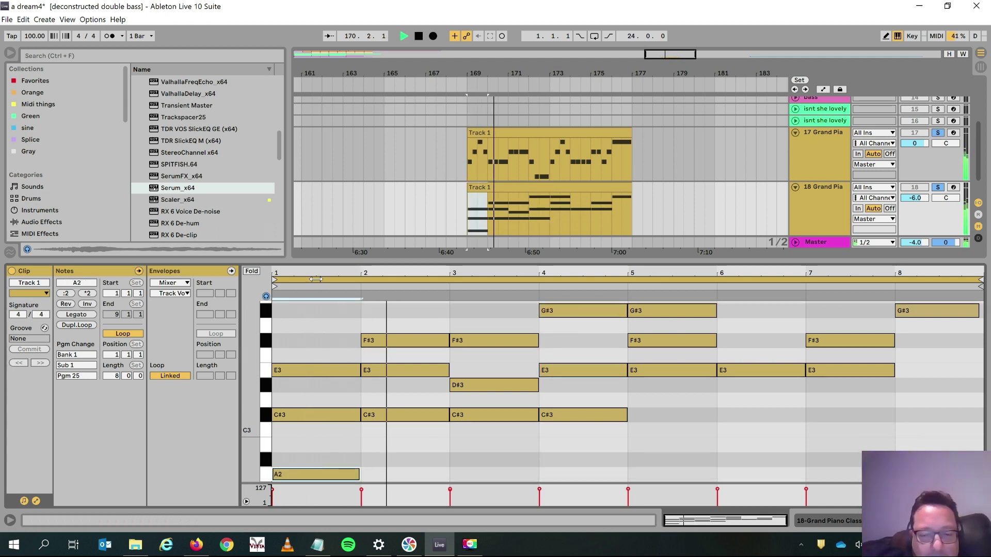
{"action": "key", "text": "space"}
Transpose the G#3 note in bar 4 down an octave to G#2 and select the whole bar 4 chord.
{"action": "left_click", "coordinate": [568, 312]}
{"action": "key", "text": "shift+Down"}
{"action": "left_click_drag", "start_coordinate": [587, 316], "coordinate": [570, 524]}
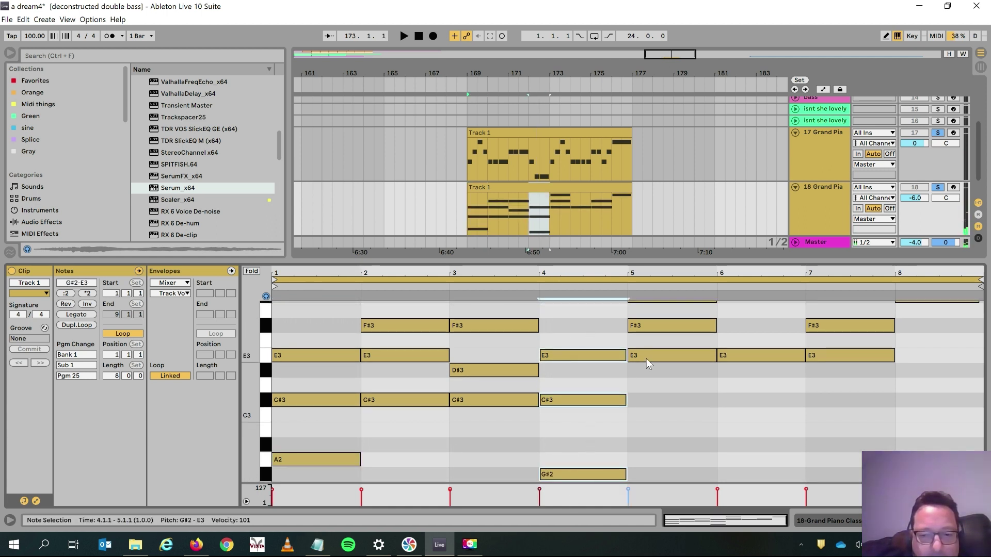
Replace all notes in bars 5 to 8 with a duplicate of the chords from bars 1 to 4.
{"action": "left_click_drag", "start_coordinate": [709, 405], "coordinate": [955, 306]}
{"action": "key", "text": "Delete"}
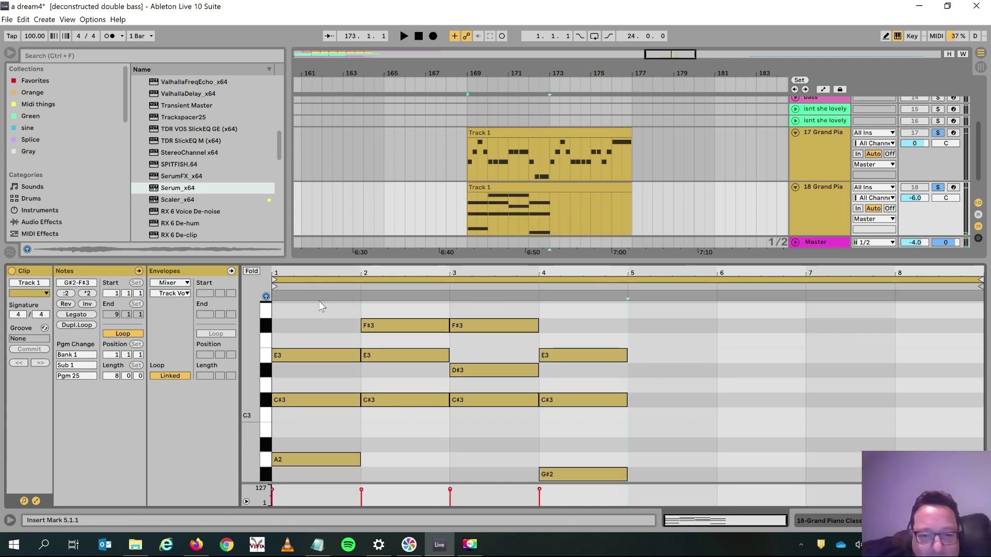
{"action": "left_click_drag", "start_coordinate": [316, 305], "coordinate": [584, 496]}
{"action": "key", "text": "ctrl+d"}
{"action": "left_click", "coordinate": [661, 459]}
{"action": "left_click", "coordinate": [656, 376]}
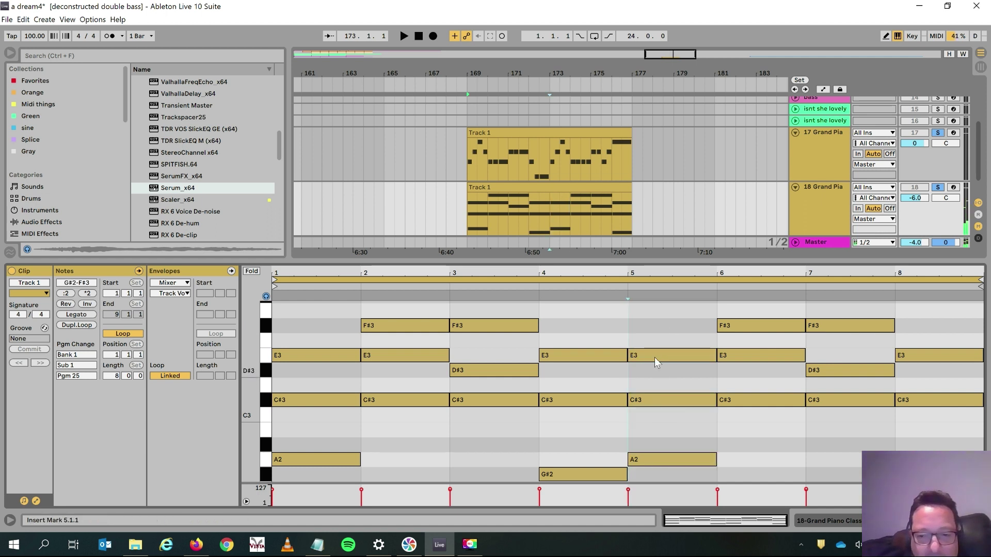
Transpose the A2 note in bar 5 down to F#2, select the bar 5 chord and play it.
{"action": "left_click", "coordinate": [659, 460]}
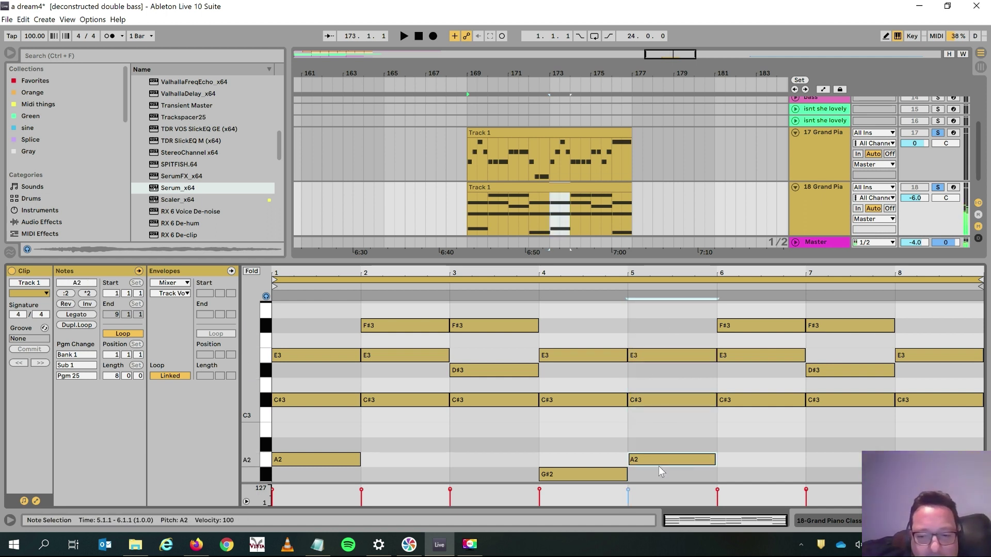
{"action": "key", "text": "Down"}
{"action": "key", "text": "Down"}
{"action": "key", "text": "Down"}
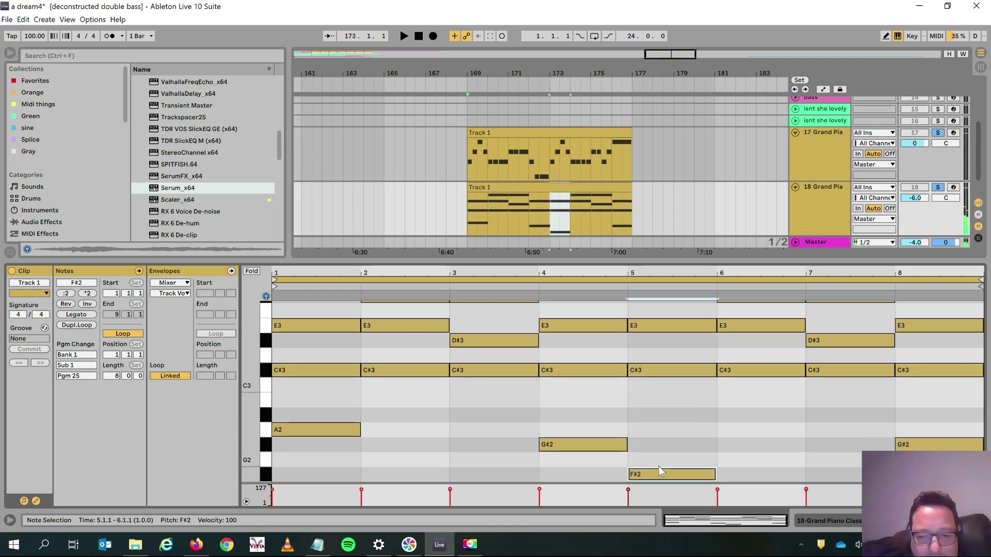
{"action": "left_click", "coordinate": [648, 315]}
{"action": "left_click", "coordinate": [636, 500]}
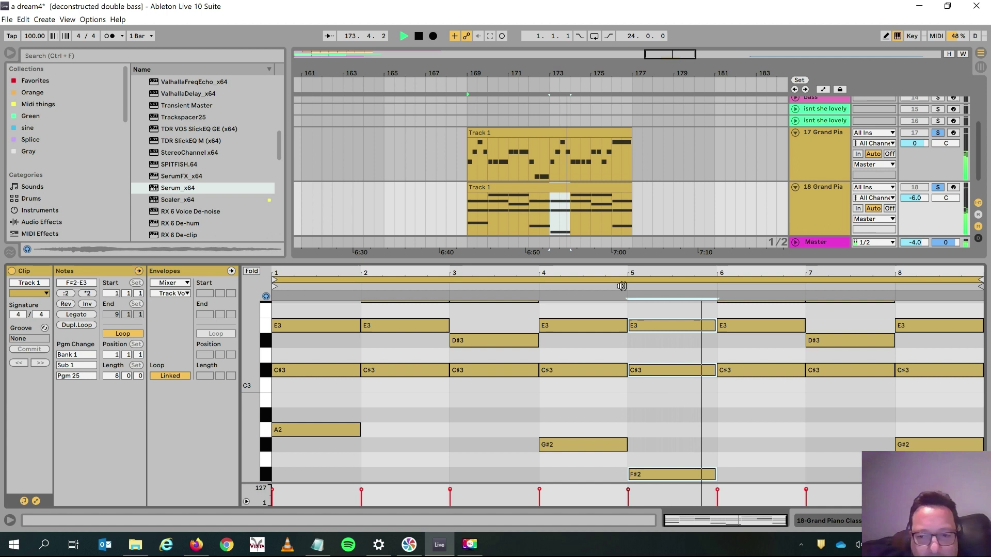
Transpose the C#3 note in bar 6 down to B2, select the bar 6 chord and play it in context.
{"action": "key", "text": "space"}
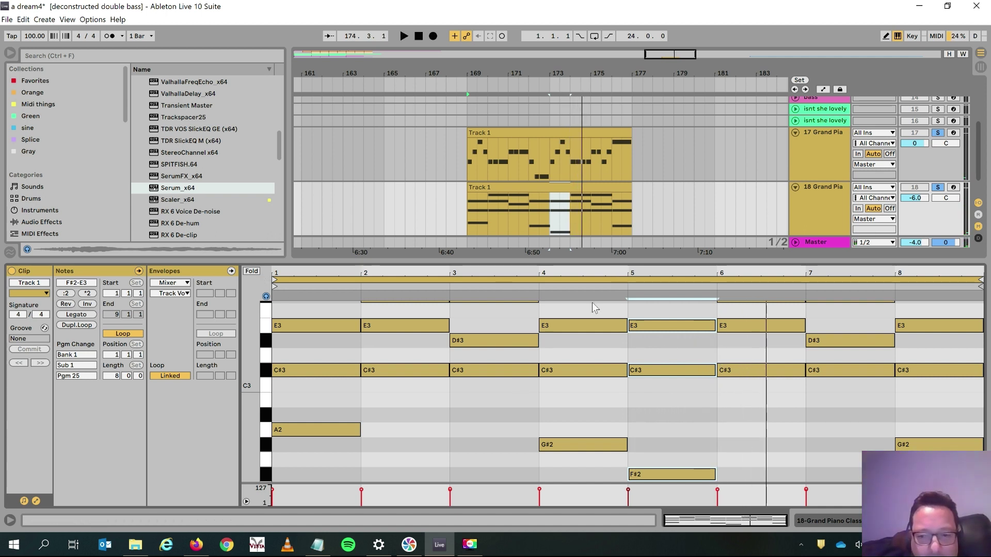
{"action": "left_click", "coordinate": [730, 370]}
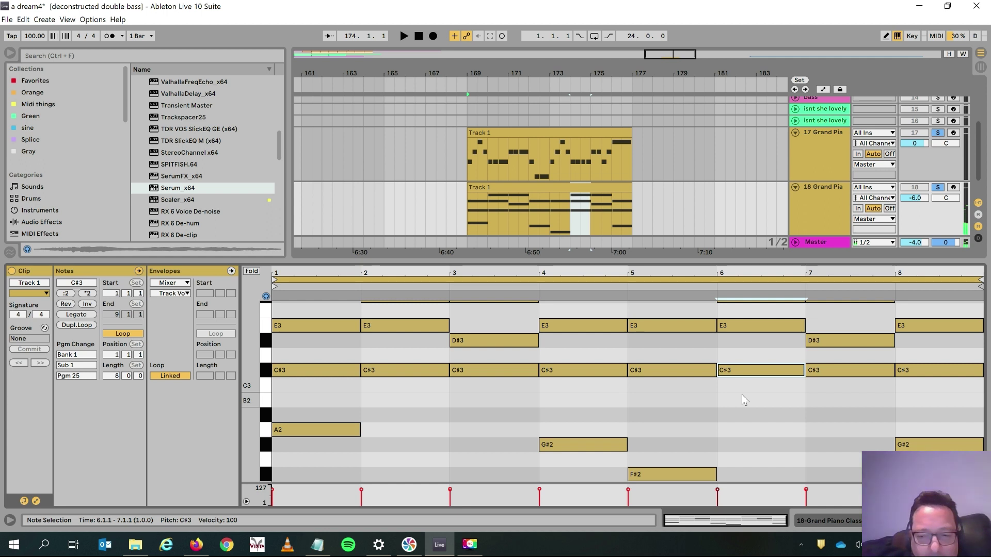
{"action": "key", "text": "Down"}
{"action": "key", "text": "Down"}
{"action": "left_click", "coordinate": [742, 325], "text": "shift"}
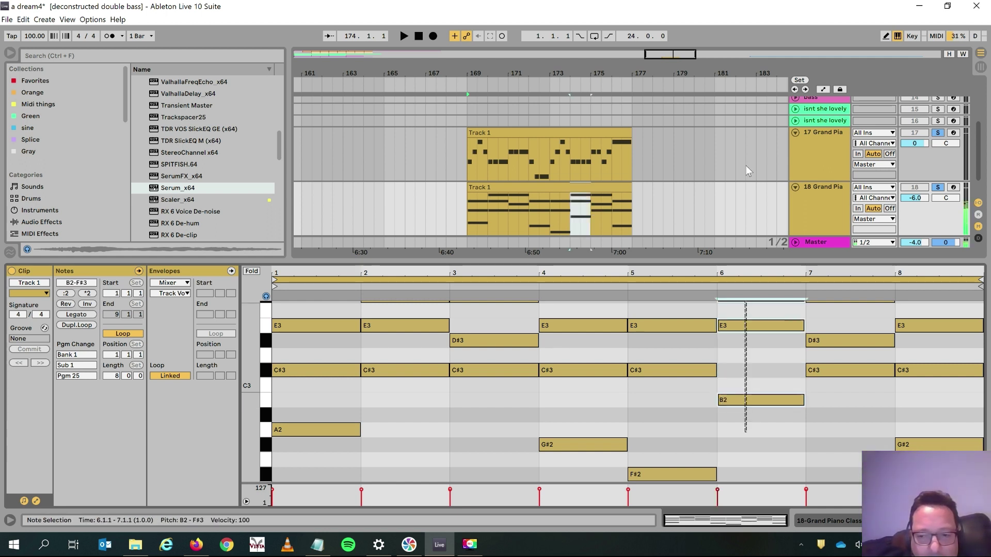
{"action": "left_click", "coordinate": [629, 293]}
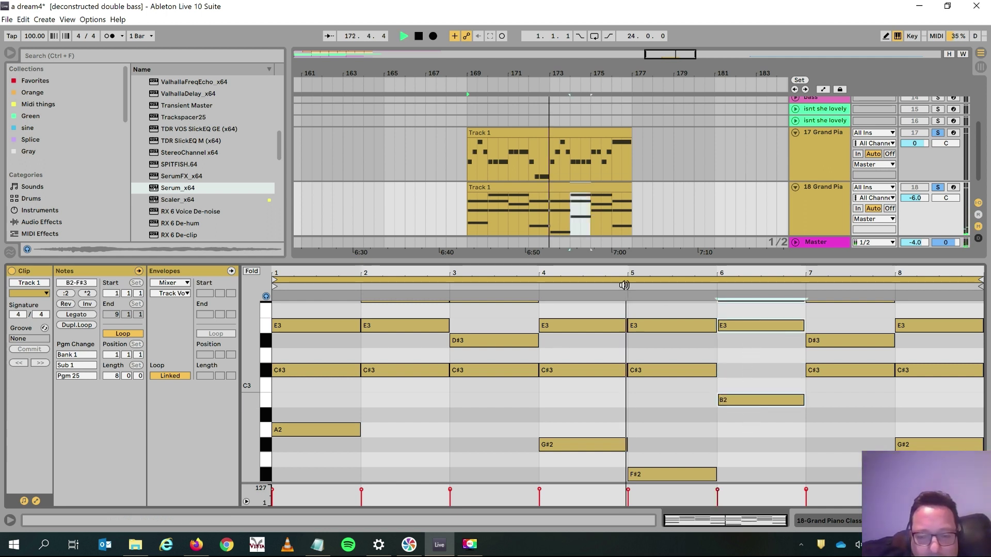
{"action": "left_click_drag", "start_coordinate": [627, 262], "coordinate": [614, 337]}
{"action": "key", "text": "space"}
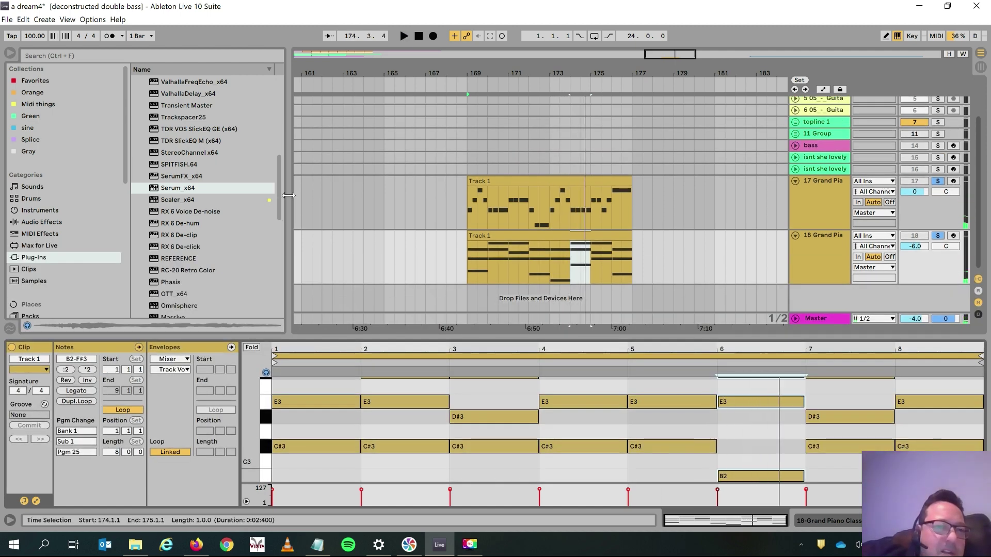
Search the audio effects for "reve" and add Reverb to the chord track 18 Grand Piano.
{"action": "left_click", "coordinate": [70, 55]}
{"action": "type", "text": "reve"}
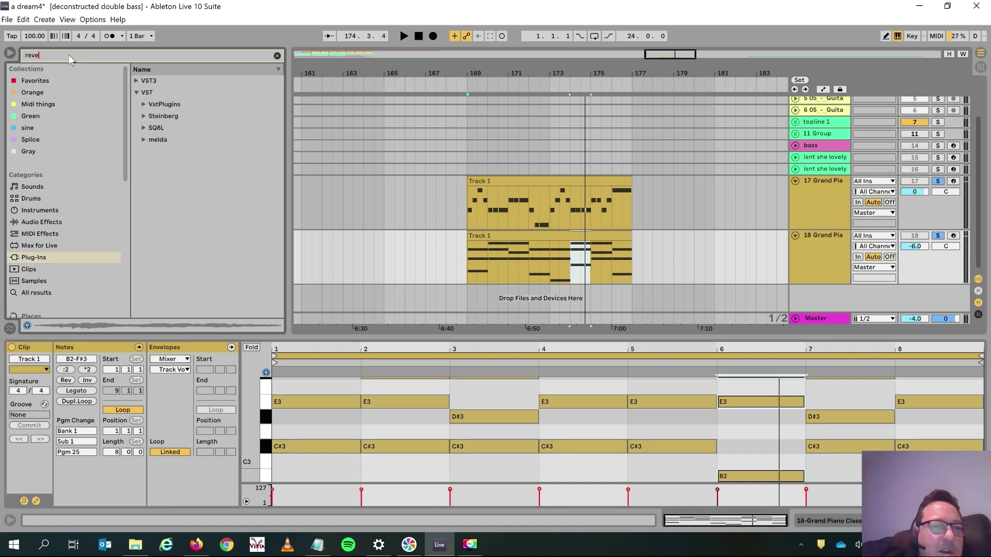
{"action": "left_click", "coordinate": [42, 222]}
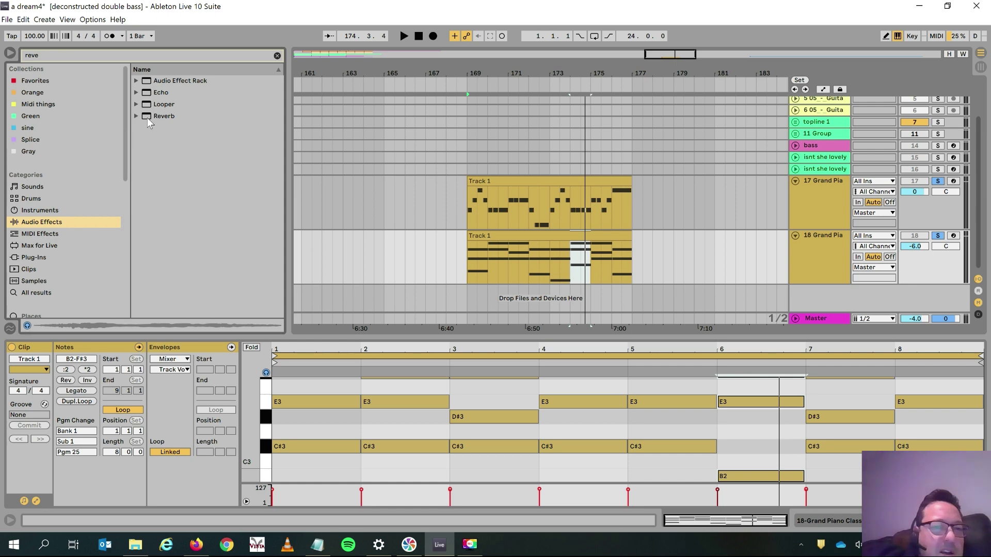
{"action": "left_click_drag", "start_coordinate": [147, 118], "coordinate": [460, 216]}
{"action": "left_click_drag", "start_coordinate": [514, 271], "coordinate": [512, 267]}
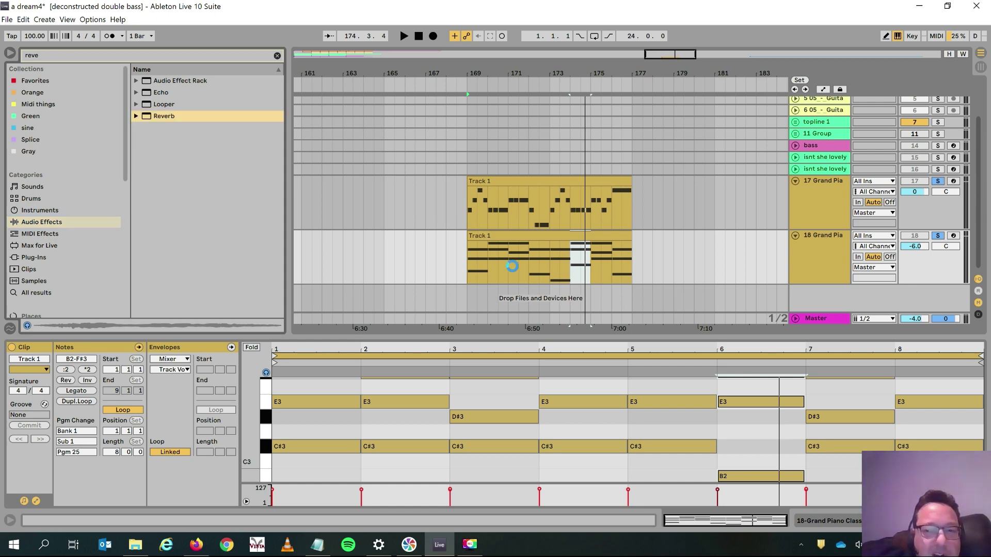
During playback, enable the Reverb's Lo Cut, set input processing to 5.16 kHz and 7.23, spin to 0.55 Hz and 17.0, and stereo to 70.48.
{"action": "key", "text": "space"}
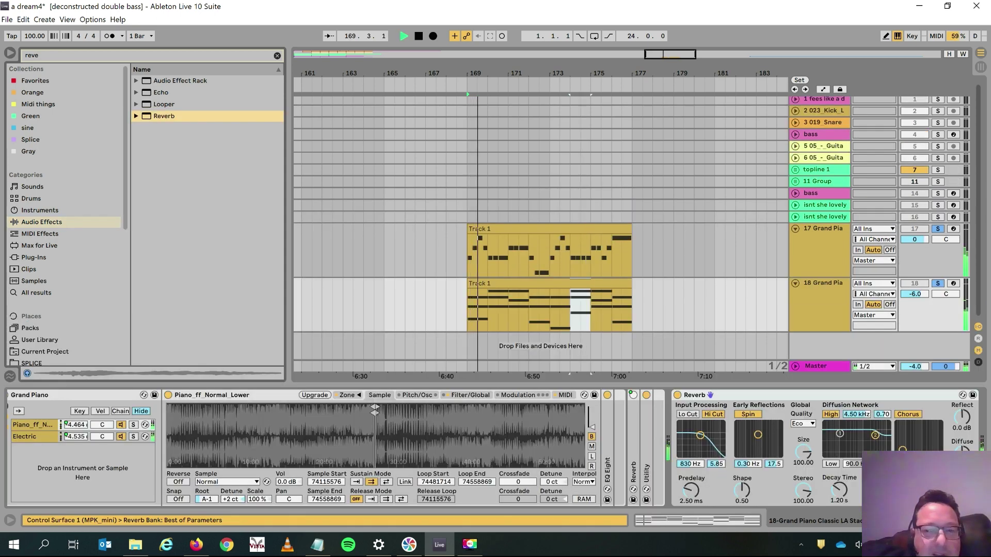
{"action": "left_click_drag", "start_coordinate": [757, 435], "coordinate": [775, 427]}
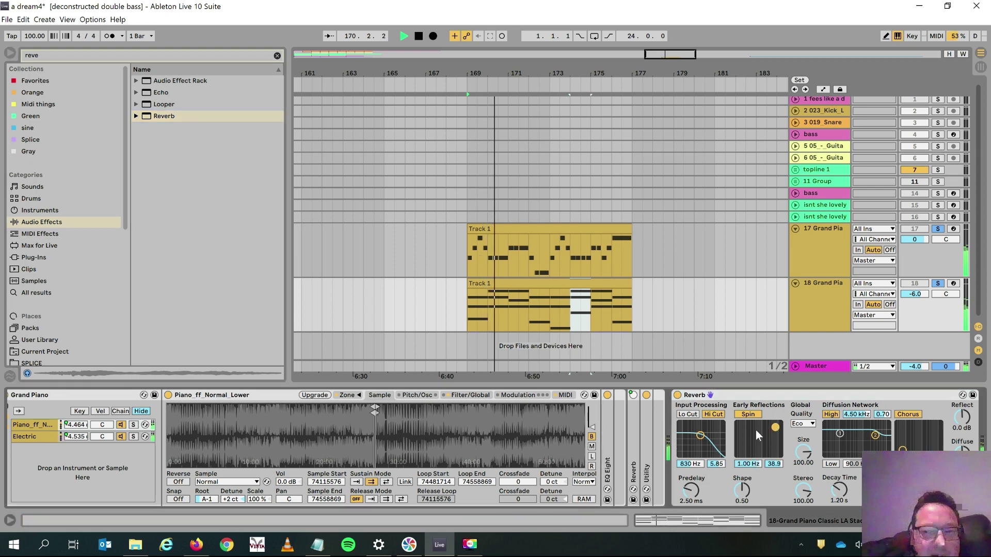
{"action": "left_click_drag", "start_coordinate": [699, 435], "coordinate": [767, 435]}
{"action": "left_click", "coordinate": [688, 415]}
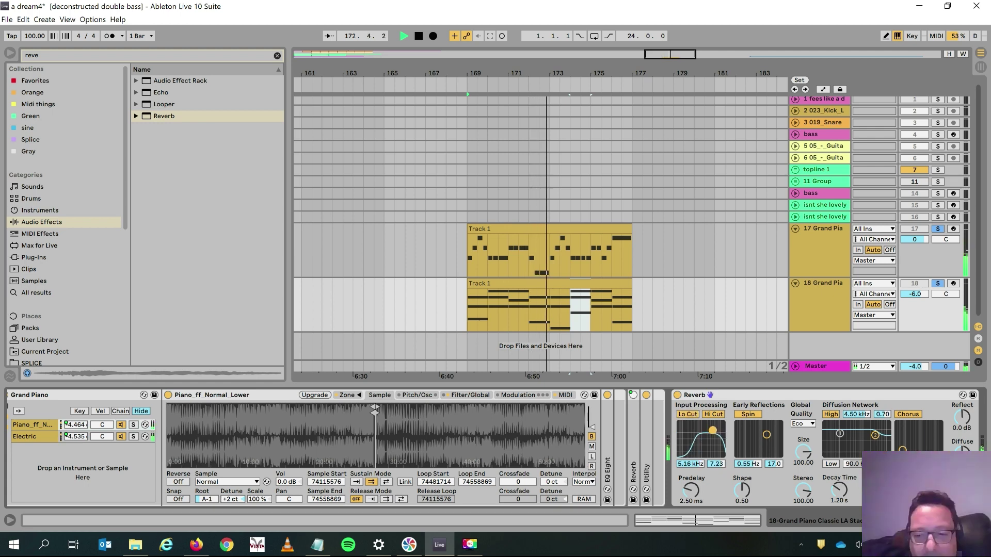
{"action": "left_click_drag", "start_coordinate": [902, 449], "coordinate": [918, 433]}
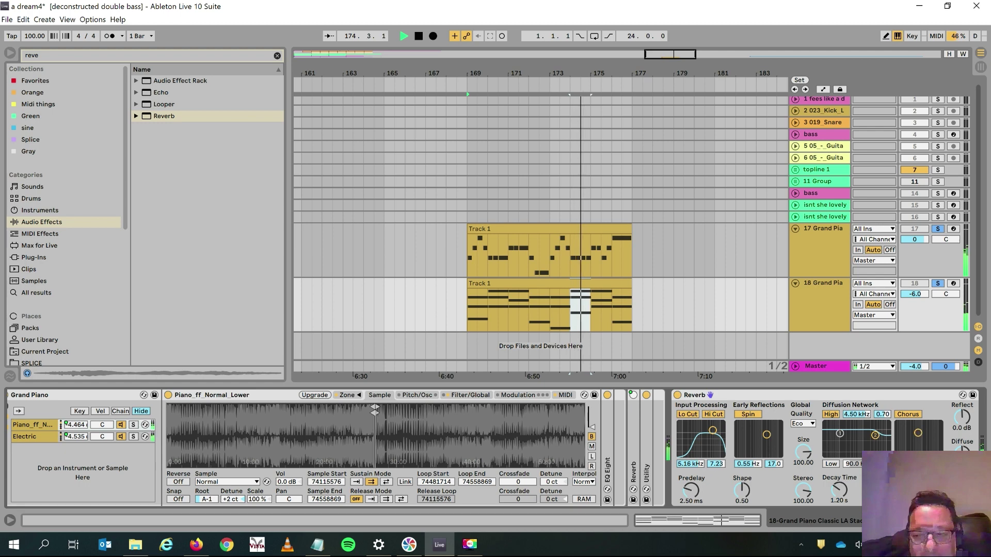
{"action": "left_click_drag", "start_coordinate": [803, 490], "coordinate": [803, 509]}
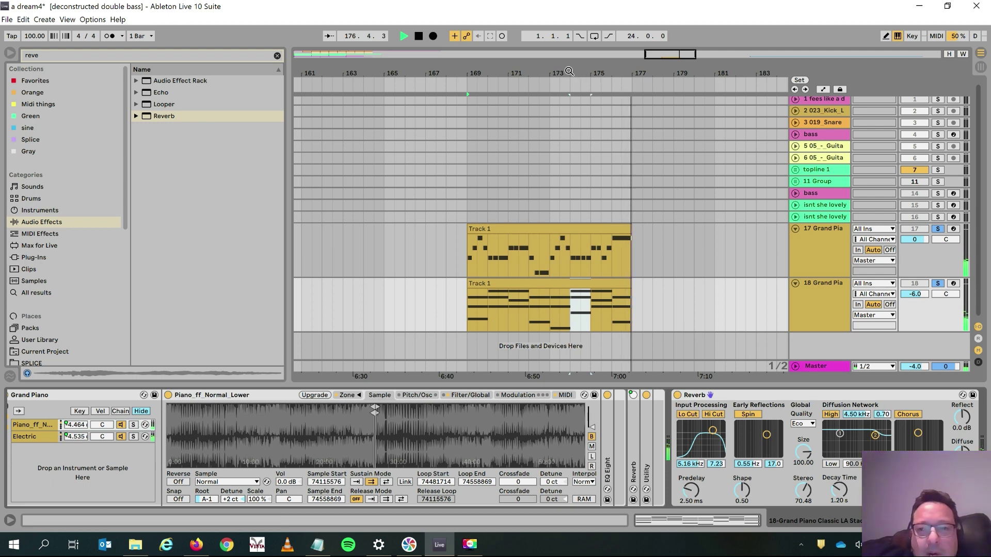
Select both grand piano clips and move them together to an earlier position starting at bar 81.
{"action": "left_click_drag", "start_coordinate": [572, 72], "coordinate": [596, 74]}
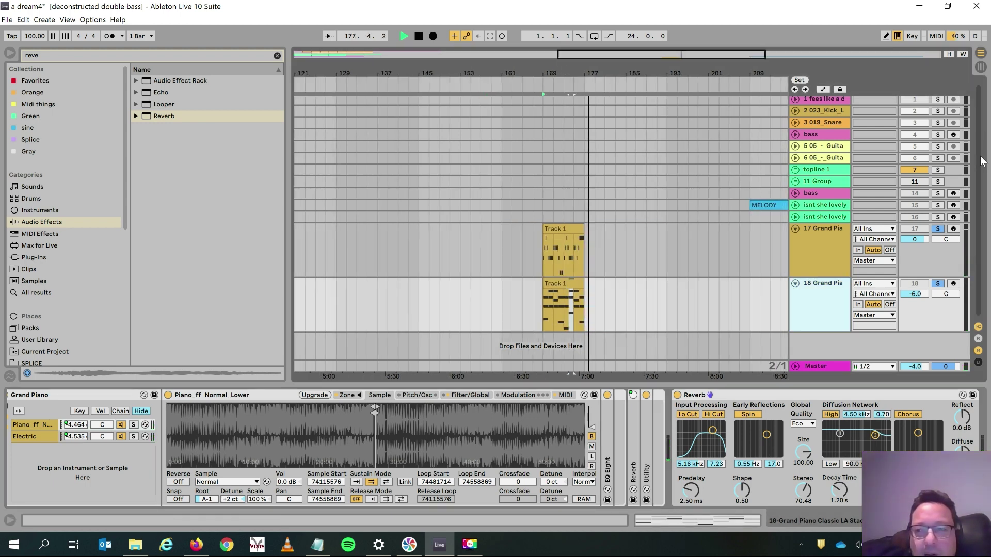
{"action": "left_click_drag", "start_coordinate": [979, 160], "coordinate": [975, 79]}
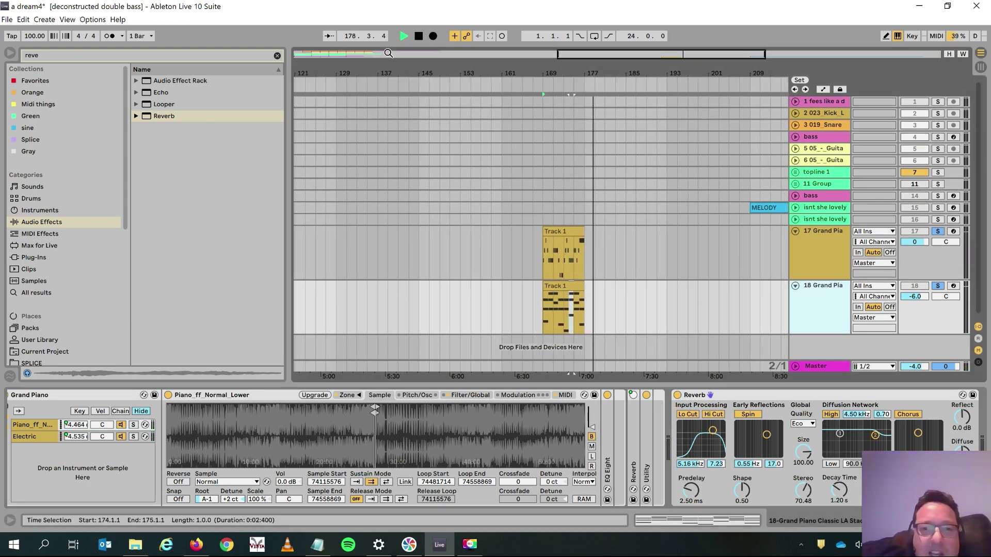
{"action": "left_click_drag", "start_coordinate": [358, 62], "coordinate": [440, 63]}
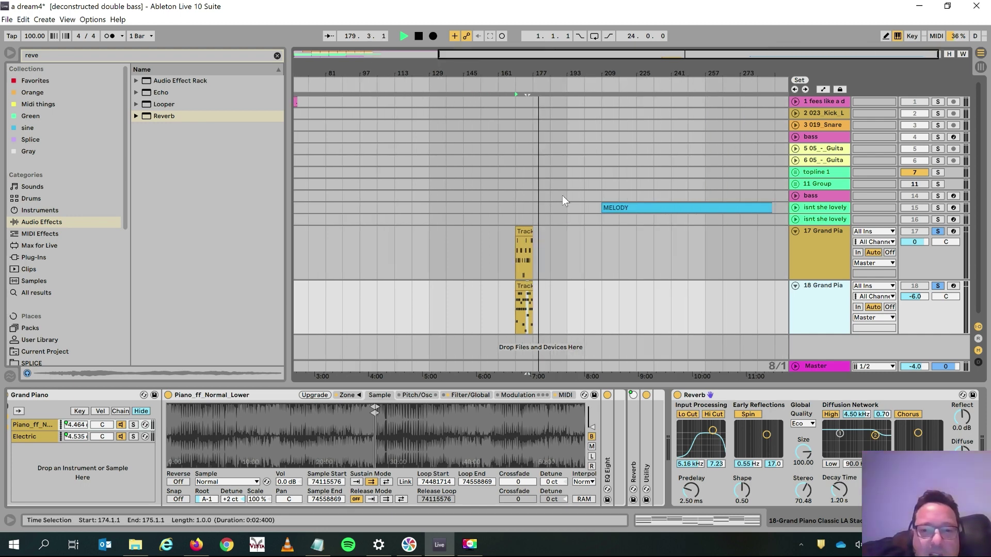
{"action": "left_click", "coordinate": [522, 272]}
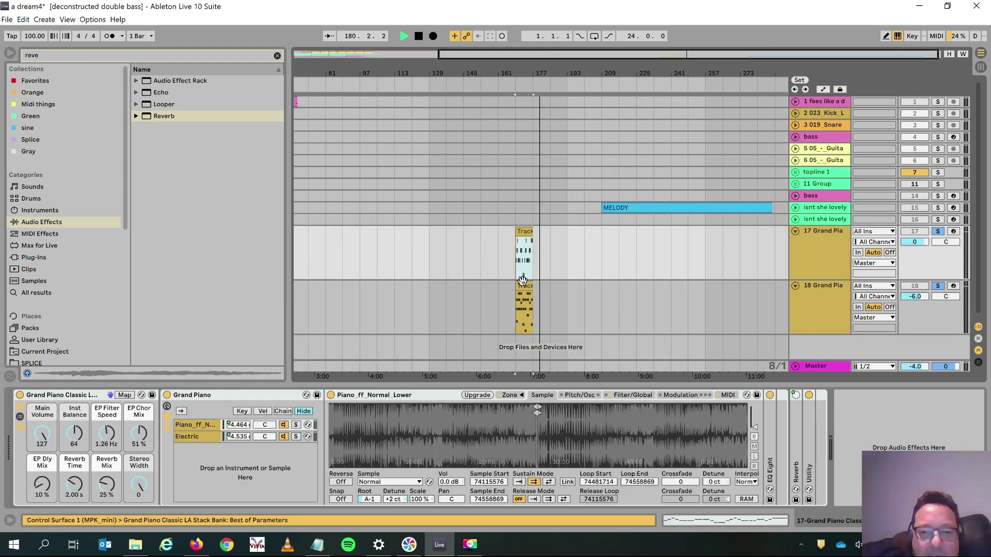
{"action": "left_click", "coordinate": [522, 281]}
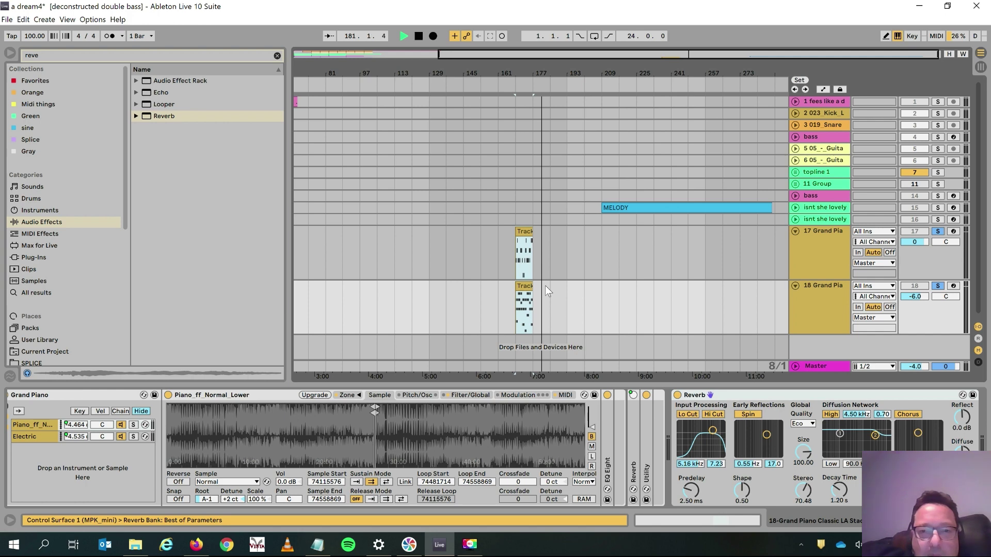
{"action": "key", "text": "Left"}
{"action": "key", "text": "Left"}
{"action": "key", "text": "Left"}
{"action": "key", "text": "Left"}
{"action": "key", "text": "Left"}
{"action": "key", "text": "Left"}
{"action": "key", "text": "Left"}
{"action": "key", "text": "Left"}
{"action": "key", "text": "Left"}
{"action": "key", "text": "Left"}
{"action": "key", "text": "Left"}
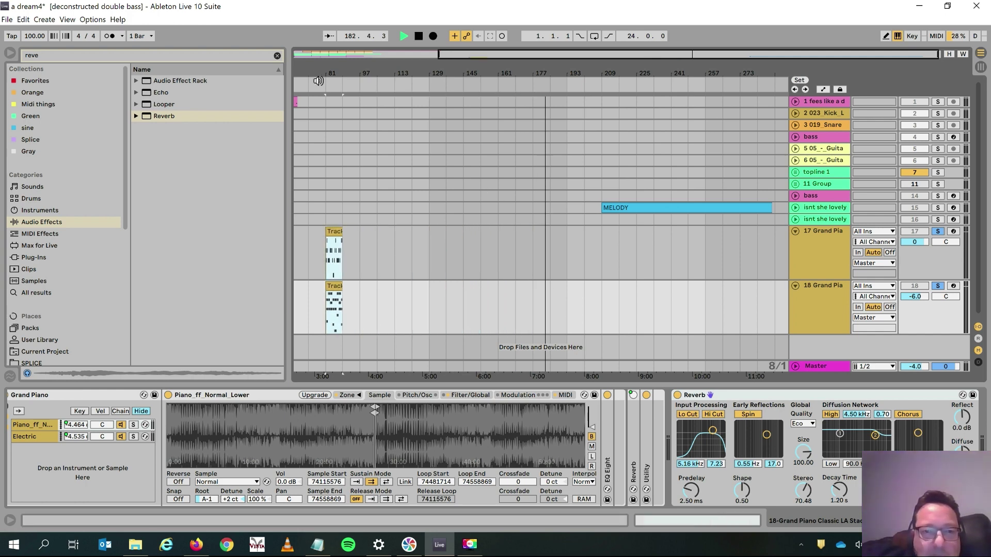
Copy eight bars of the kick and snare clips and paste them at bar 81, in line with the piano clips.
{"action": "left_click_drag", "start_coordinate": [313, 68], "coordinate": [448, 67]}
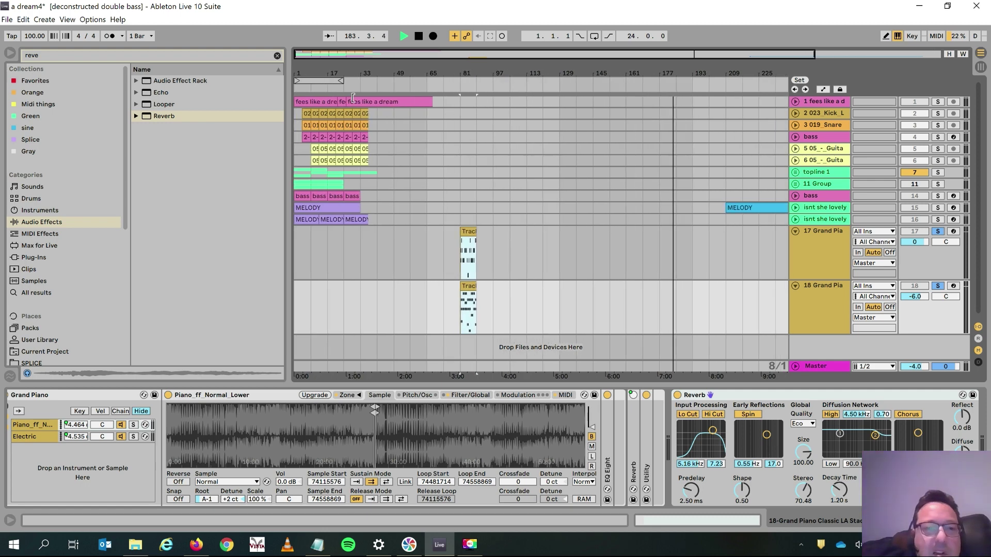
{"action": "left_click", "coordinate": [307, 113], "text": "shift"}
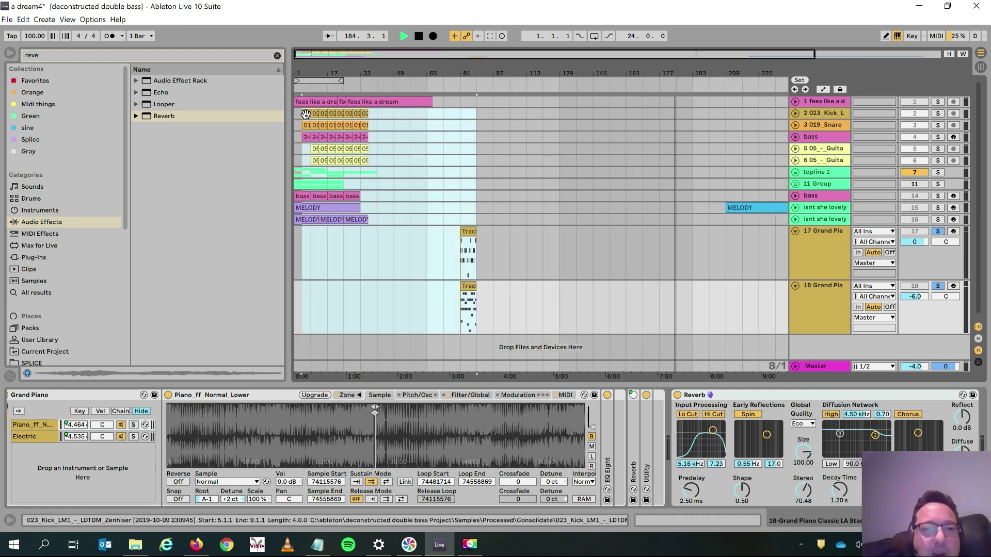
{"action": "left_click", "coordinate": [314, 124]}
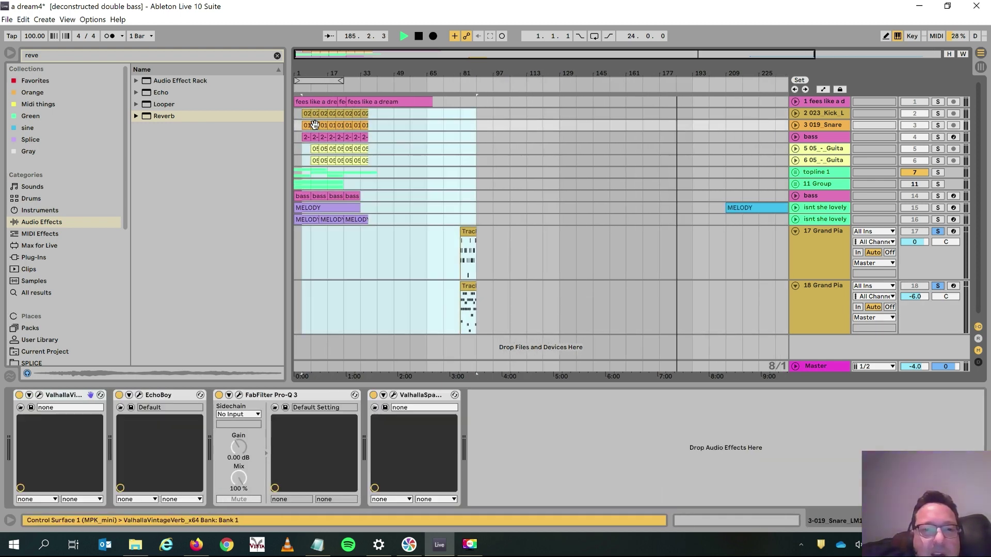
{"action": "left_click", "coordinate": [311, 118]}
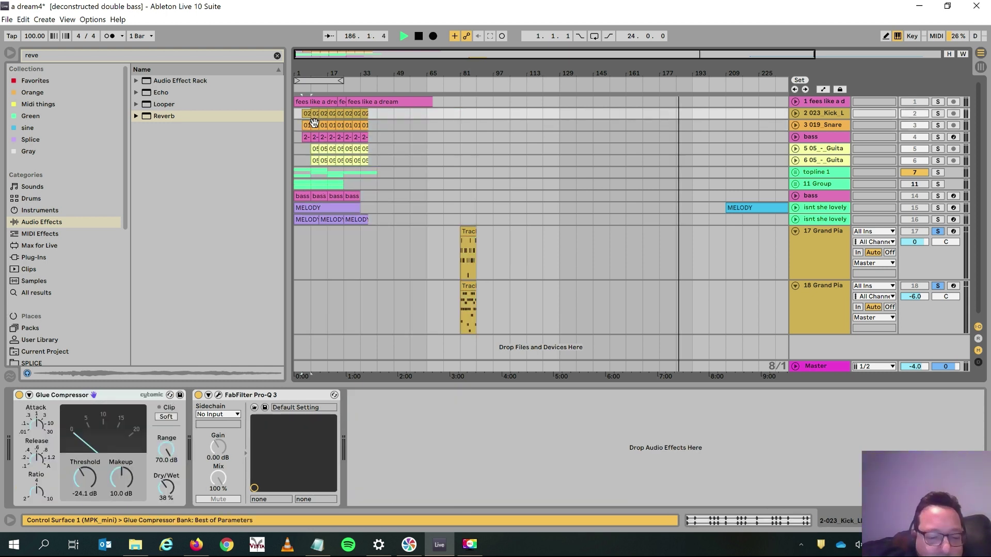
{"action": "left_click", "coordinate": [313, 125]}
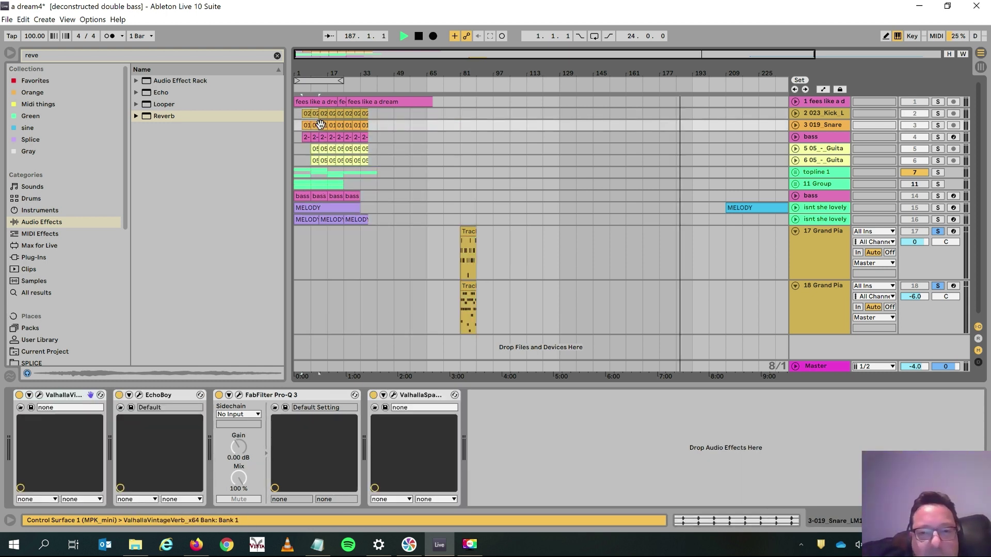
{"action": "left_click", "coordinate": [462, 111]}
{"action": "key", "text": "ctrl+v"}
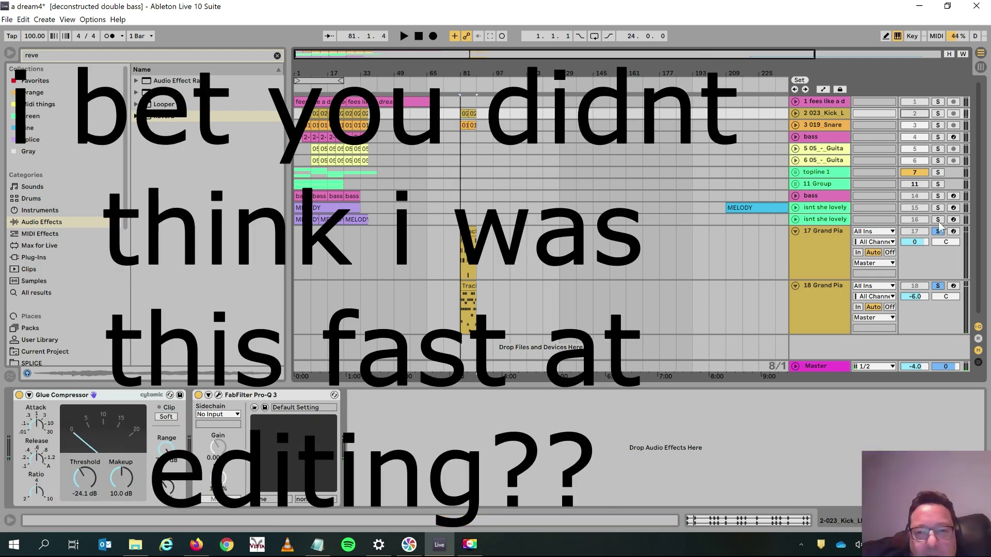
Unsolo both grand piano tracks and play the piano clips together with the drums from bar 81.
{"action": "key", "text": "space"}
{"action": "key", "text": "space"}
{"action": "left_click_drag", "start_coordinate": [473, 55], "coordinate": [473, 109]}
{"action": "left_click", "coordinate": [379, 112]}
{"action": "key", "text": "space"}
{"action": "key", "text": "space"}
{"action": "left_click", "coordinate": [914, 231]}
{"action": "left_click", "coordinate": [914, 286]}
{"action": "key", "text": "space"}
{"action": "key", "text": "space"}
Arm bass track 4 and record a bass line of about four bars starting at bar 81.
{"action": "left_click", "coordinate": [419, 232]}
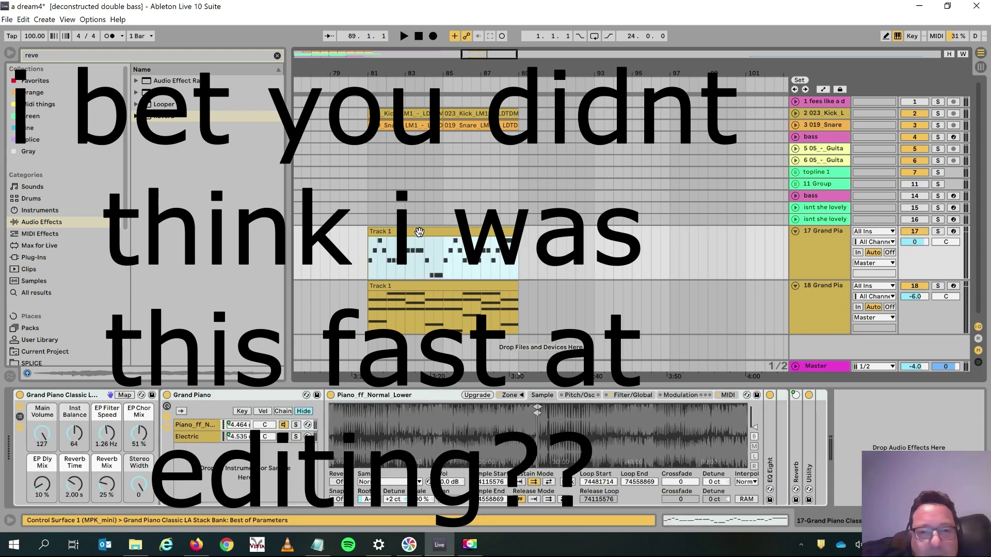
{"action": "left_click", "coordinate": [960, 139]}
{"action": "left_click", "coordinate": [955, 137]}
{"action": "left_click", "coordinate": [432, 36]}
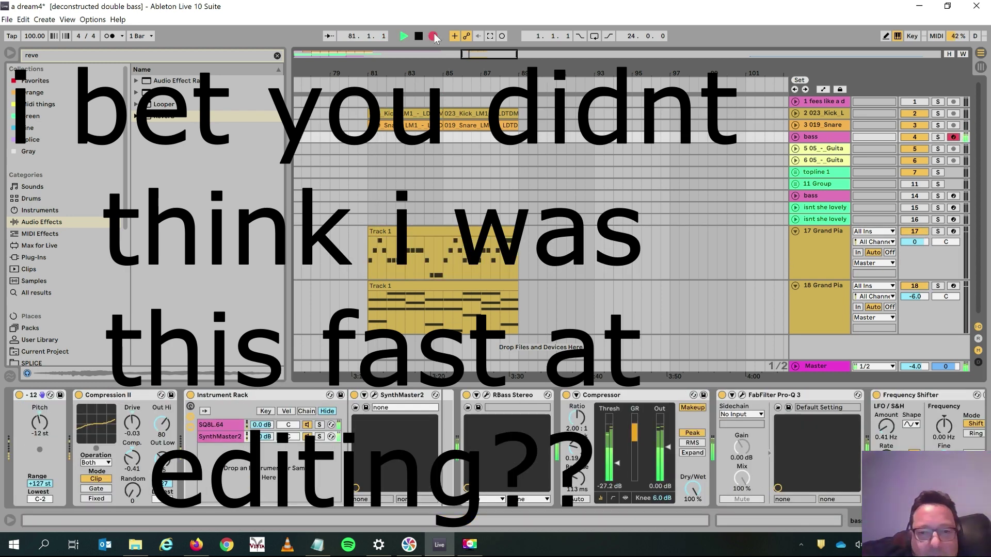
{"action": "left_click", "coordinate": [825, 137]}
{"action": "left_click", "coordinate": [308, 437]}
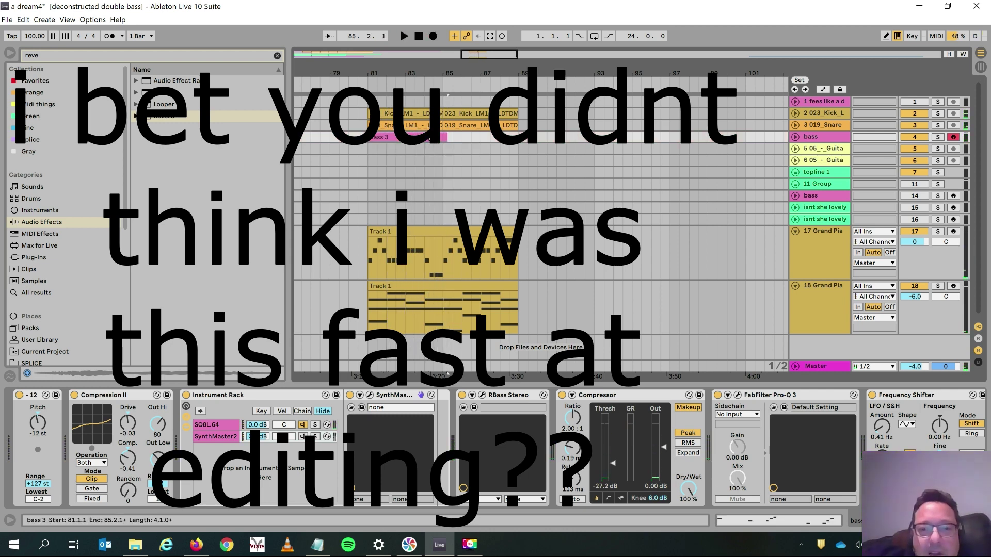
Place the first bass note at 1.1.1 on D#4 and the second at 2.1.1 on A#4.
{"action": "key", "text": "space"}
{"action": "left_click_drag", "start_coordinate": [287, 390], "coordinate": [289, 382]}
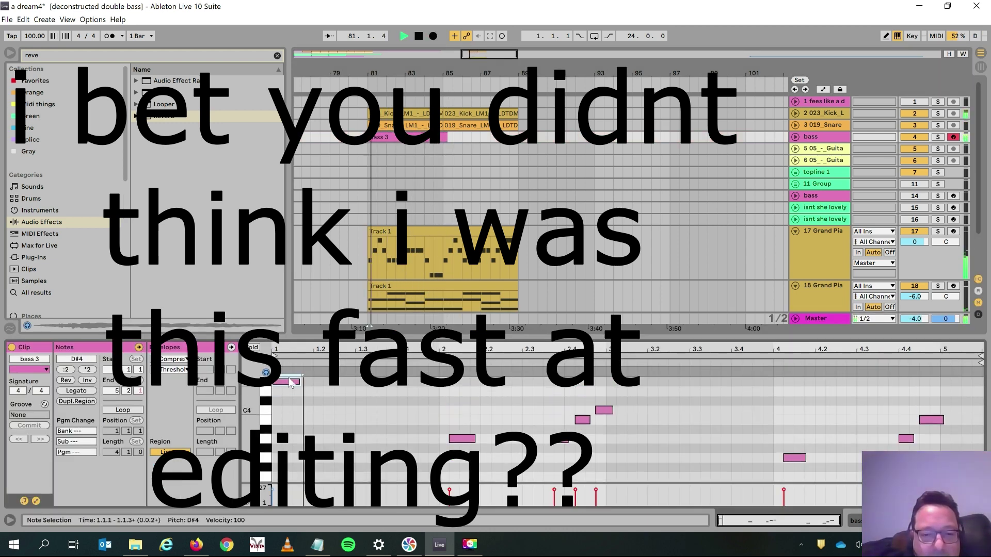
{"action": "left_click_drag", "start_coordinate": [461, 439], "coordinate": [451, 381]}
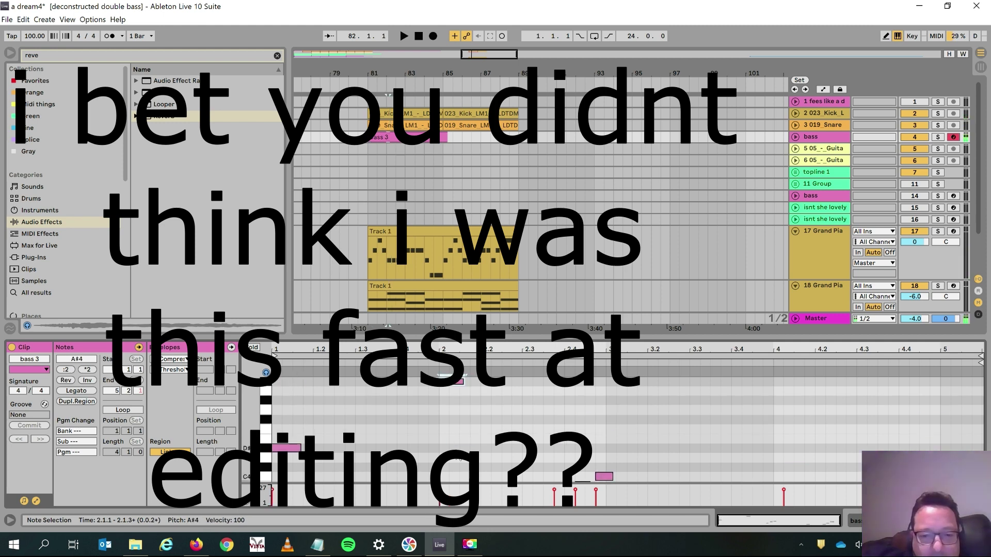
Enlarge the note editor and raise the two short notes at the end of bar 2 to C5 and B4.
{"action": "left_click_drag", "start_coordinate": [407, 337], "coordinate": [407, 156]}
{"action": "left_click_drag", "start_coordinate": [548, 297], "coordinate": [576, 342]}
{"action": "left_click", "coordinate": [561, 325]}
{"action": "key", "text": "Up"}
{"action": "key", "text": "Up"}
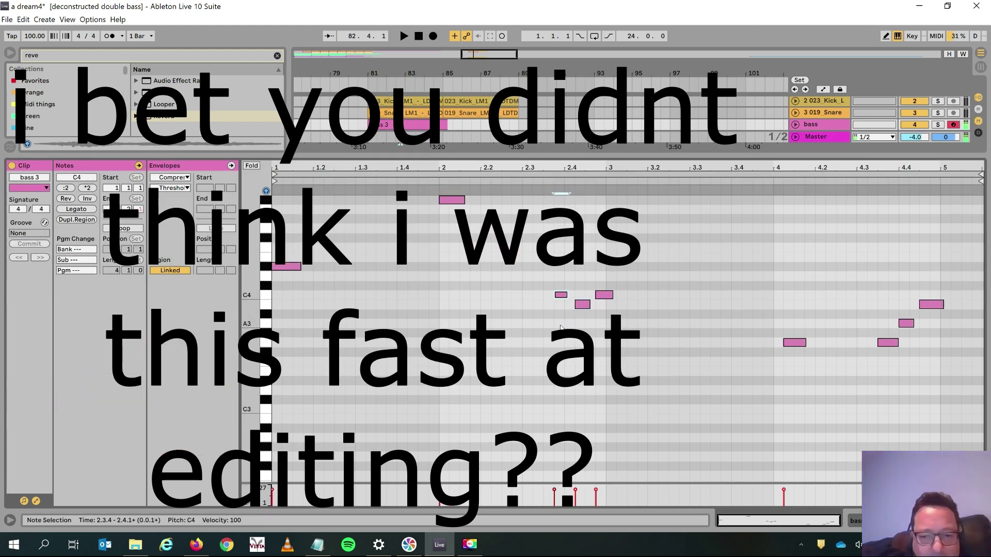
{"action": "key", "text": "Up"}
{"action": "key", "text": "shift+Up"}
Align the next short bass note to 3.1.1 on D#4 and play the line.
{"action": "left_click", "coordinate": [604, 314]}
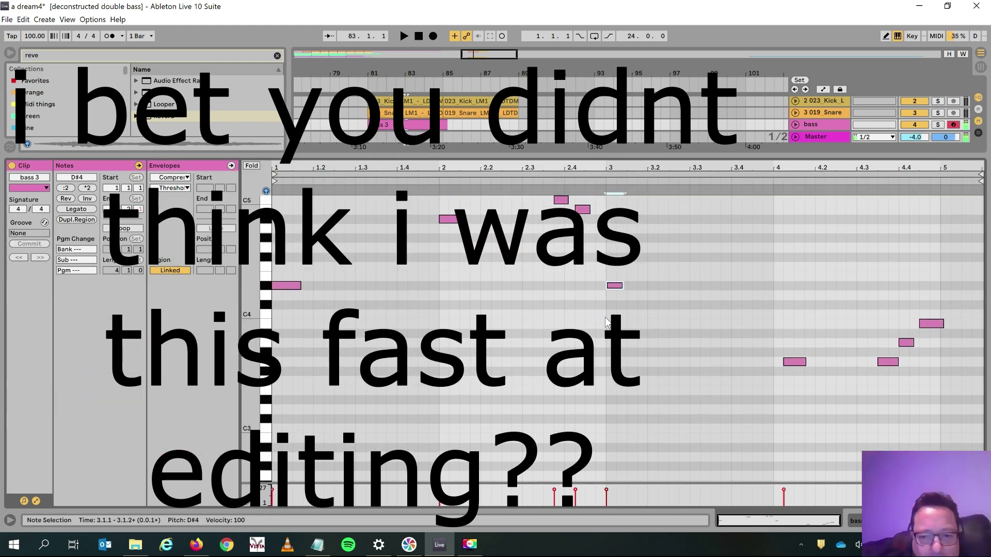
{"action": "key", "text": "space"}
{"action": "key", "text": "space"}
Raise the bass note at the start of bar 2 by three semitones to C#5 and play it.
{"action": "left_click", "coordinate": [438, 190]}
{"action": "key", "text": "ctrl+shift+Right"}
{"action": "key", "text": "Up"}
{"action": "key", "text": "Up"}
{"action": "key", "text": "Up"}
{"action": "key", "text": "space"}
{"action": "key", "text": "space"}
Lower the first bass note by three semitones to C4 and play the line from the start.
{"action": "left_click", "coordinate": [287, 295]}
{"action": "key", "text": "Down"}
{"action": "key", "text": "Down"}
{"action": "key", "text": "Down"}
{"action": "key", "text": "space"}
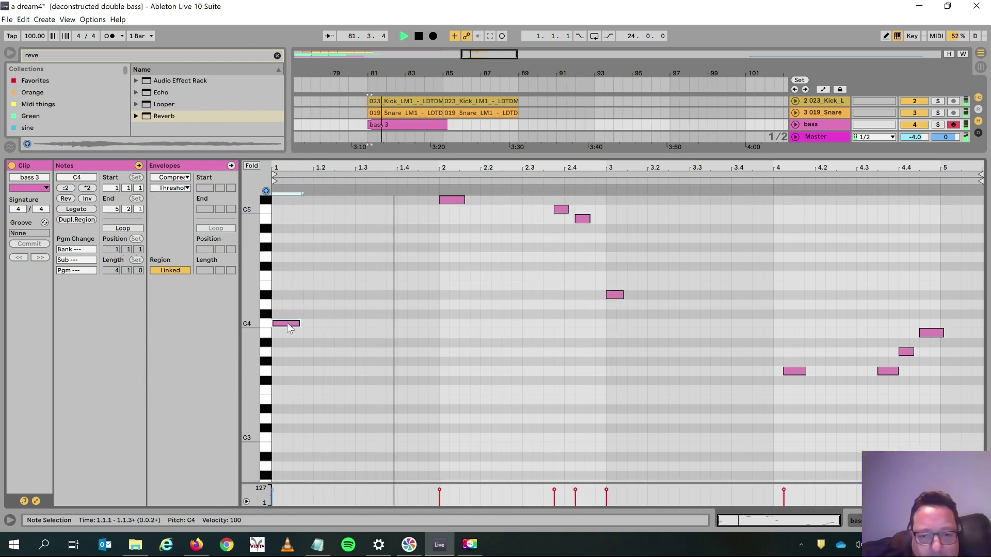
{"action": "key", "text": "space"}
Shift the two short notes at the end of bar 2 slightly later so the first starts on 2.4, and play them.
{"action": "left_click_drag", "start_coordinate": [561, 210], "coordinate": [572, 215]}
{"action": "left_click", "coordinate": [580, 219]}
{"action": "key", "text": "Right"}
{"action": "left_click", "coordinate": [544, 182]}
{"action": "key", "text": "space"}
Raise the bass note at the start of bar 3 by two semitones to F4 and play it.
{"action": "left_click", "coordinate": [613, 296]}
{"action": "key", "text": "Up"}
{"action": "key", "text": "Up"}
{"action": "key", "text": "space"}
{"action": "key", "text": "space"}
Move the first bass note of bar 4 to the start of the bar and raise it to G#4.
{"action": "left_click", "coordinate": [794, 371]}
{"action": "key", "text": "Left"}
{"action": "key", "text": "shift+Up"}
{"action": "key", "text": "Up"}
Raise the last three bass notes of bar 4 an octave to G4, A4 and B4, play them and shift them slightly later.
{"action": "left_click", "coordinate": [887, 387]}
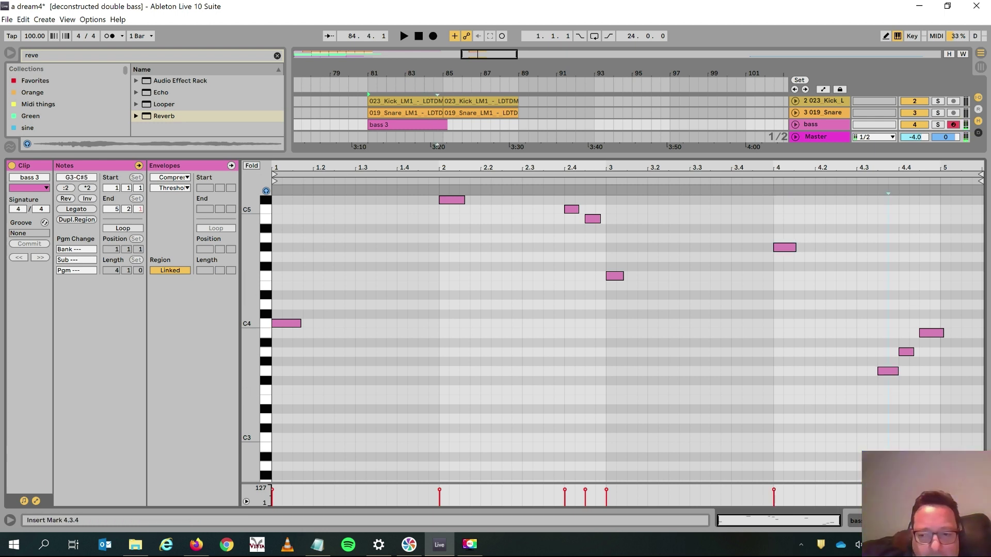
{"action": "left_click_drag", "start_coordinate": [888, 457], "coordinate": [932, 331]}
{"action": "key", "text": "shift+Up"}
{"action": "left_click", "coordinate": [762, 182]}
{"action": "key", "text": "space"}
{"action": "key", "text": "Right"}
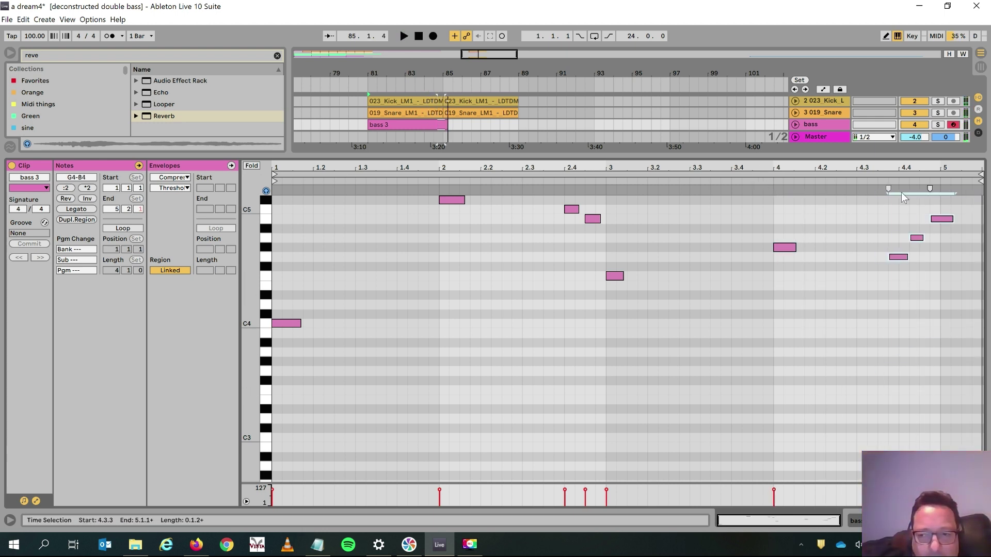
Try shifting the last three bass notes of bar 4 later and raising the final one to C#5, and play them.
{"action": "key", "text": "Right"}
{"action": "key", "text": "Right"}
{"action": "key", "text": "Right"}
{"action": "left_click", "coordinate": [970, 220]}
{"action": "key", "text": "Up"}
{"action": "key", "text": "Up"}
{"action": "left_click", "coordinate": [767, 178]}
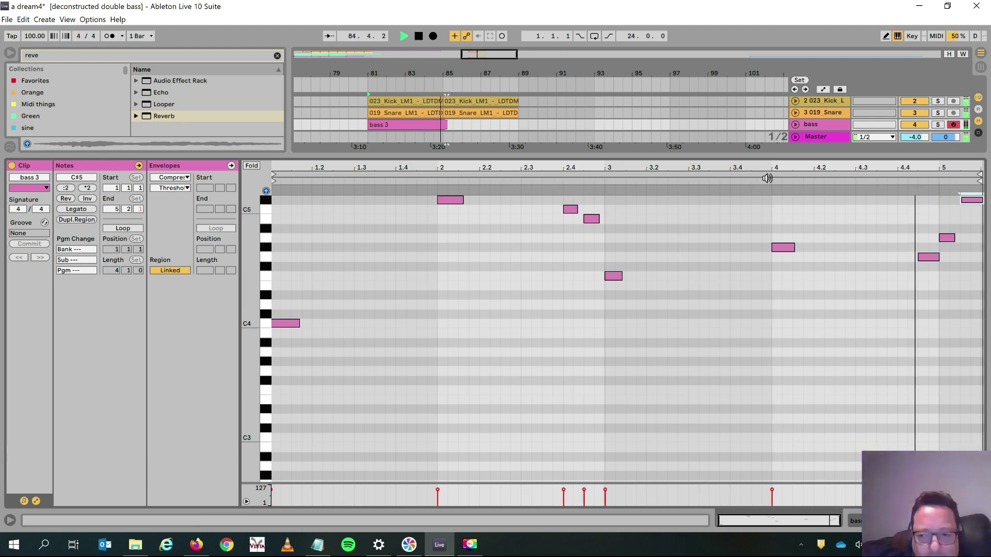
{"action": "key", "text": "space"}
Try nudging the G4 and A4 bass notes near the end of bar 4 earlier, playing them between moves.
{"action": "left_click_drag", "start_coordinate": [967, 285], "coordinate": [896, 234]}
{"action": "key", "text": "Left"}
{"action": "left_click", "coordinate": [876, 180]}
{"action": "key", "text": "space"}
{"action": "key", "text": "Left"}
{"action": "key", "text": "space"}
{"action": "key", "text": "Left"}
{"action": "left_click", "coordinate": [869, 183]}
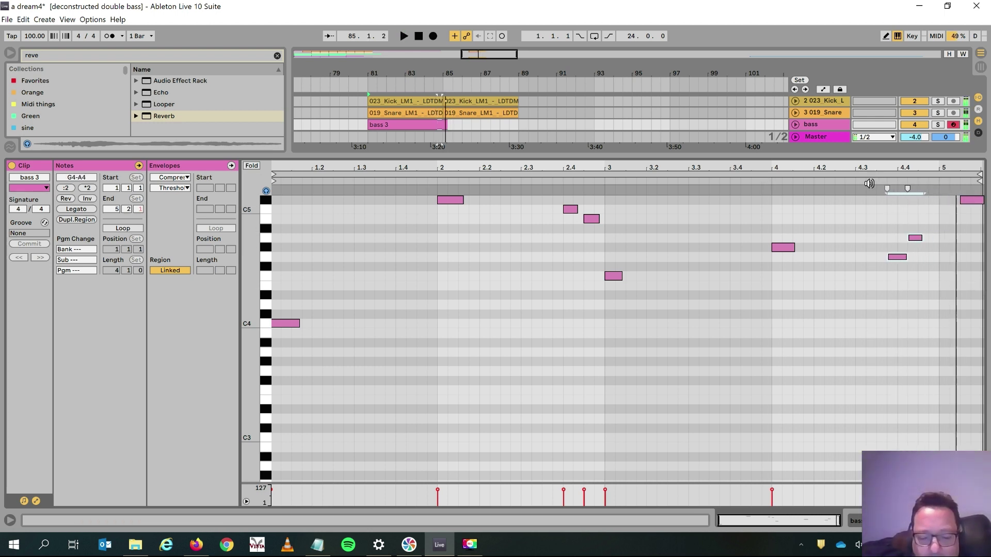
{"action": "key", "text": "space"}
Undo the edits to the last three bass notes, including their octave raise.
{"action": "key", "text": "ctrl+z"}
{"action": "key", "text": "ctrl+z"}
{"action": "key", "text": "ctrl+z"}
{"action": "key", "text": "ctrl+z"}
{"action": "key", "text": "ctrl+z"}
{"action": "key", "text": "ctrl+z"}
{"action": "key", "text": "ctrl+z"}
{"action": "key", "text": "ctrl+z"}
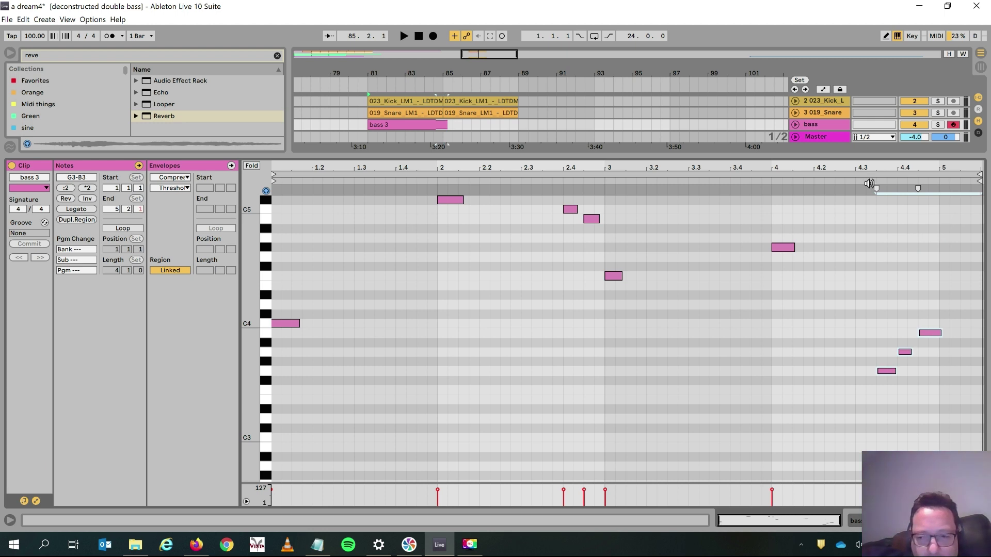
Raise the last three bass notes an octave, move the final one later and up to C#5, and play them.
{"action": "key", "text": "shift+Up"}
{"action": "left_click_drag", "start_coordinate": [863, 223], "coordinate": [932, 197]}
{"action": "key", "text": "Right"}
{"action": "key", "text": "Right"}
{"action": "key", "text": "Right"}
{"action": "key", "text": "Right"}
{"action": "key", "text": "Up"}
{"action": "key", "text": "Up"}
{"action": "left_click", "coordinate": [848, 181]}
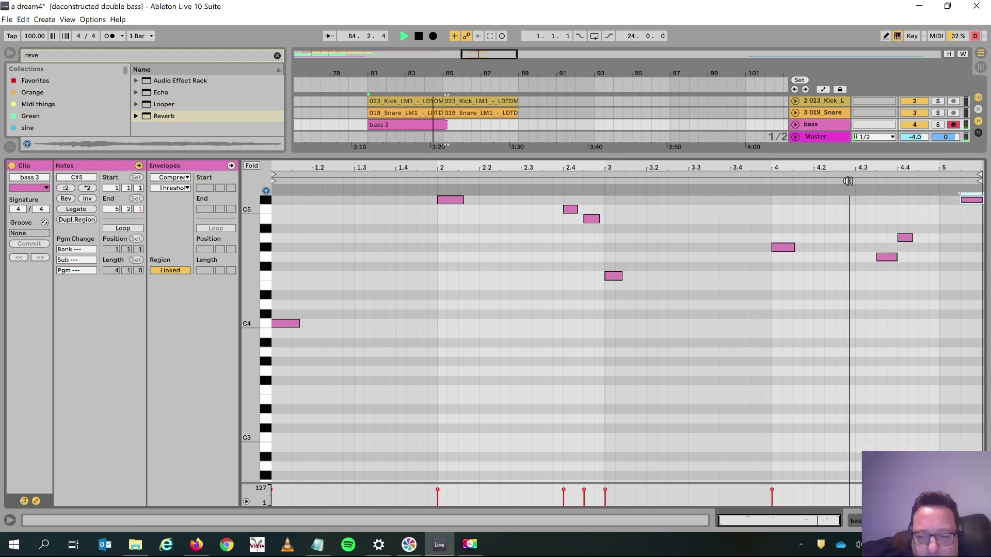
{"action": "key", "text": "space"}
Duplicate the first four bars of the bass clip, from bar 81 to 85, so the copy fills bars 85 to 89.
{"action": "left_click", "coordinate": [429, 125]}
{"action": "scroll", "coordinate": [428, 125], "scroll_direction": "down", "scroll_amount": 2}
{"action": "left_click_drag", "start_coordinate": [389, 101], "coordinate": [408, 385]}
{"action": "left_click", "coordinate": [411, 134]}
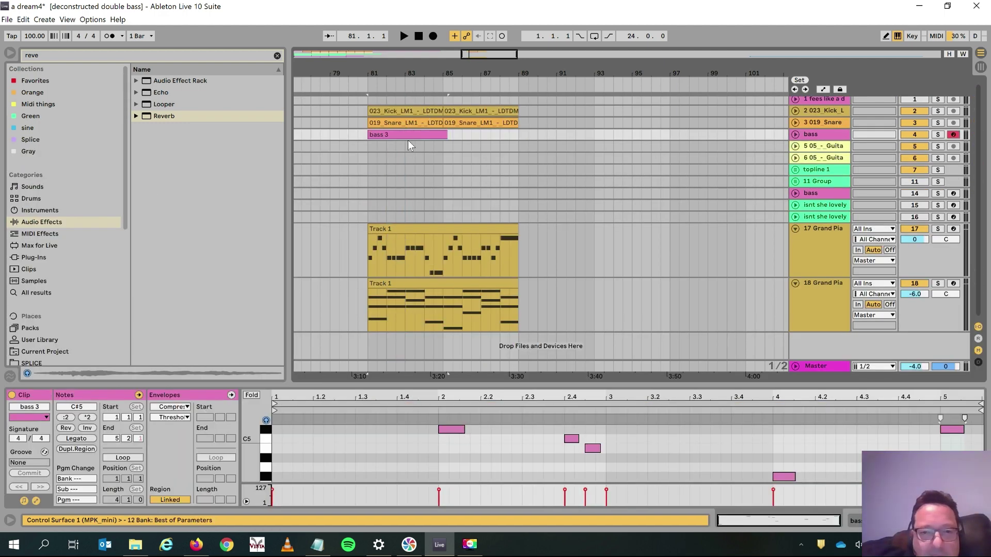
{"action": "left_click_drag", "start_coordinate": [444, 146], "coordinate": [370, 136]}
{"action": "key", "text": "ctrl+d"}
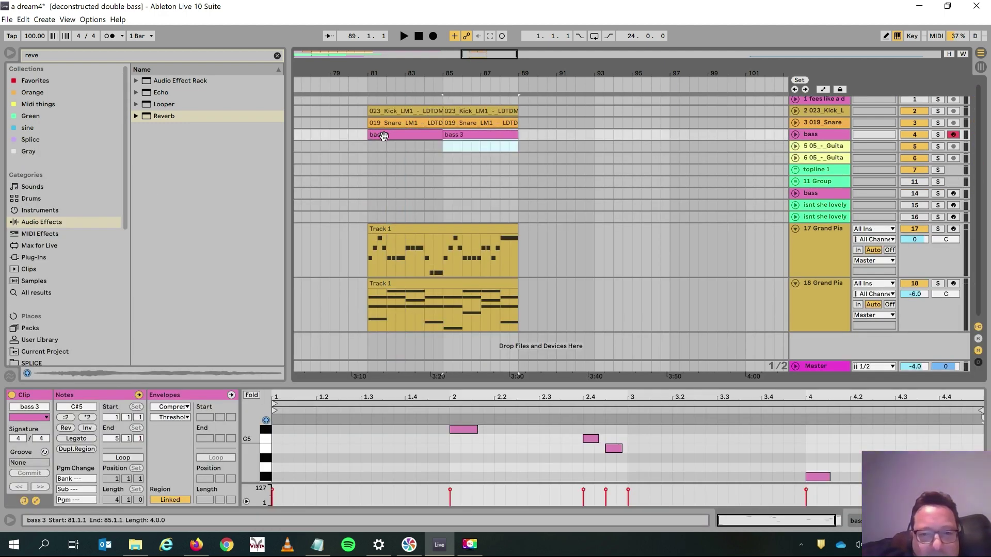
{"action": "left_click", "coordinate": [383, 135], "text": "shift"}
Play the section to compare the bass with its rack's SynthMaster2 chain on and off, leaving that chain off.
{"action": "left_click", "coordinate": [817, 135]}
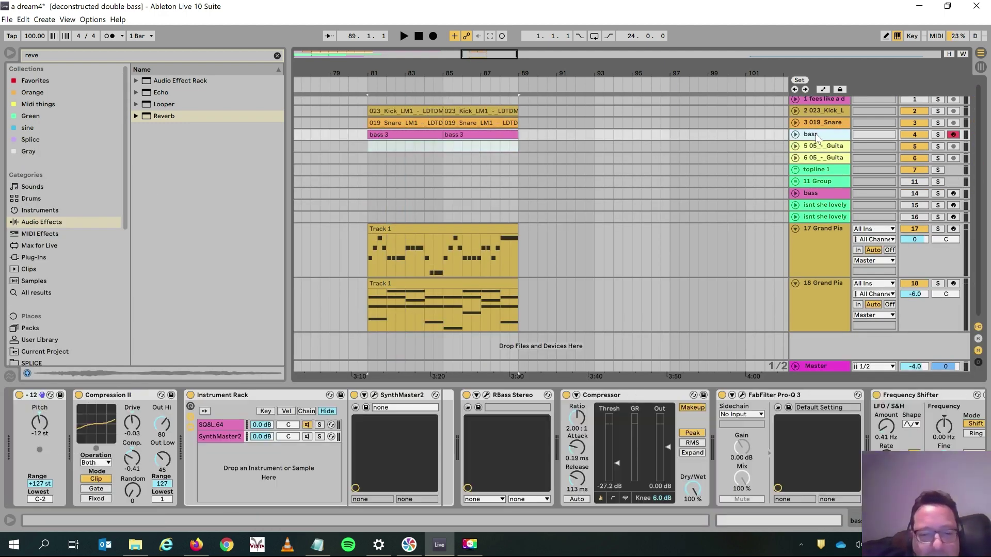
{"action": "key", "text": "space"}
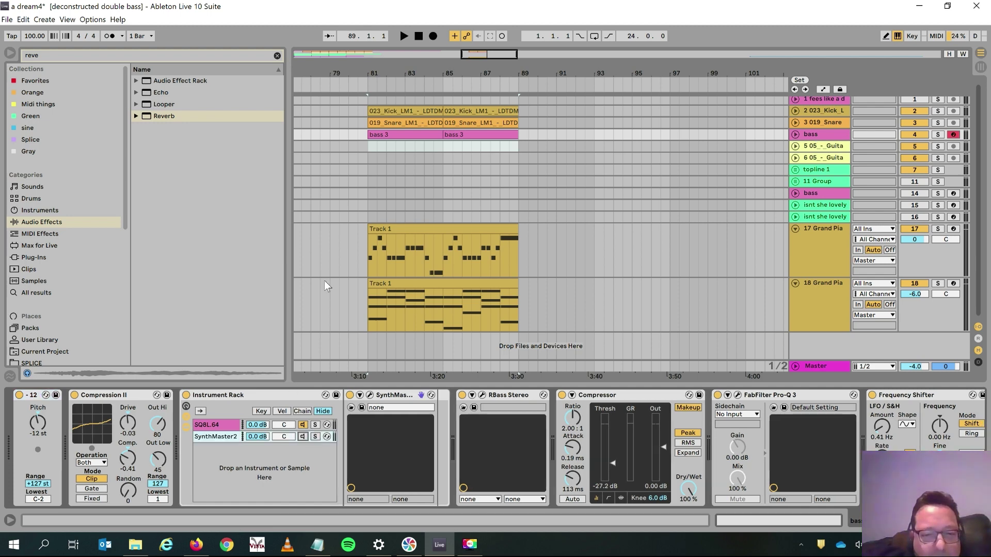
{"action": "left_click", "coordinate": [303, 436]}
{"action": "key", "text": "space"}
{"action": "key", "text": "space"}
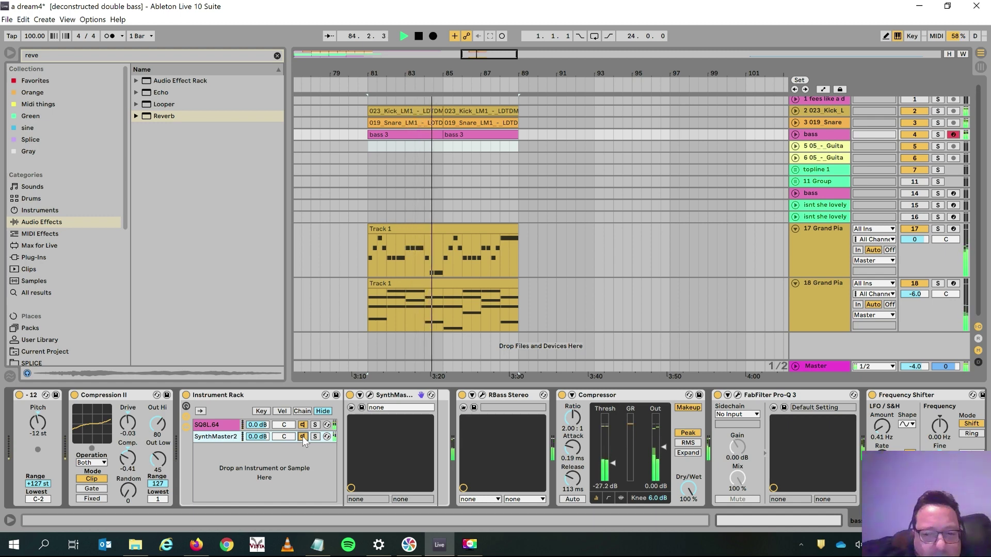
{"action": "left_click", "coordinate": [305, 439]}
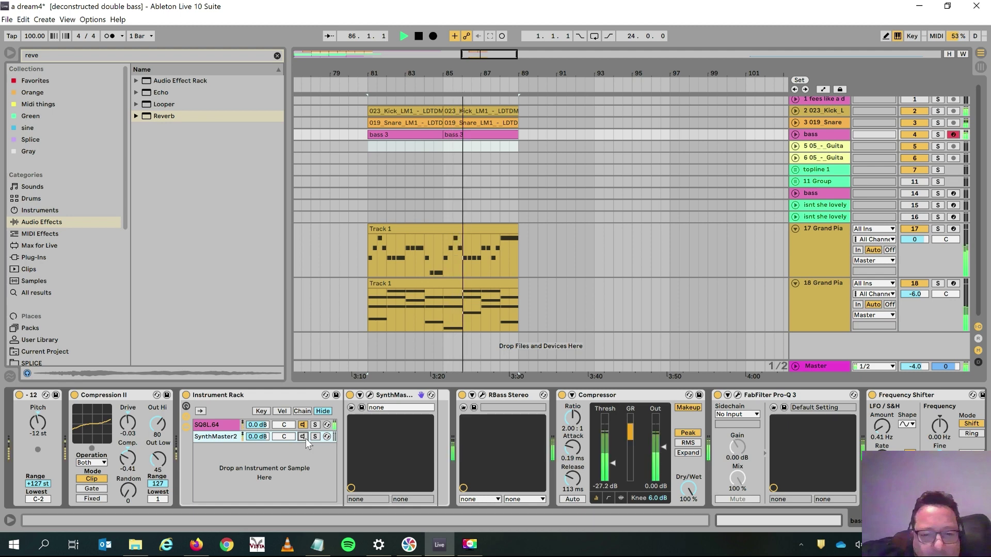
Mute the piano melody on track 17 and play the section with only chords, drums and bass.
{"action": "left_click", "coordinate": [813, 293]}
{"action": "left_click", "coordinate": [813, 247]}
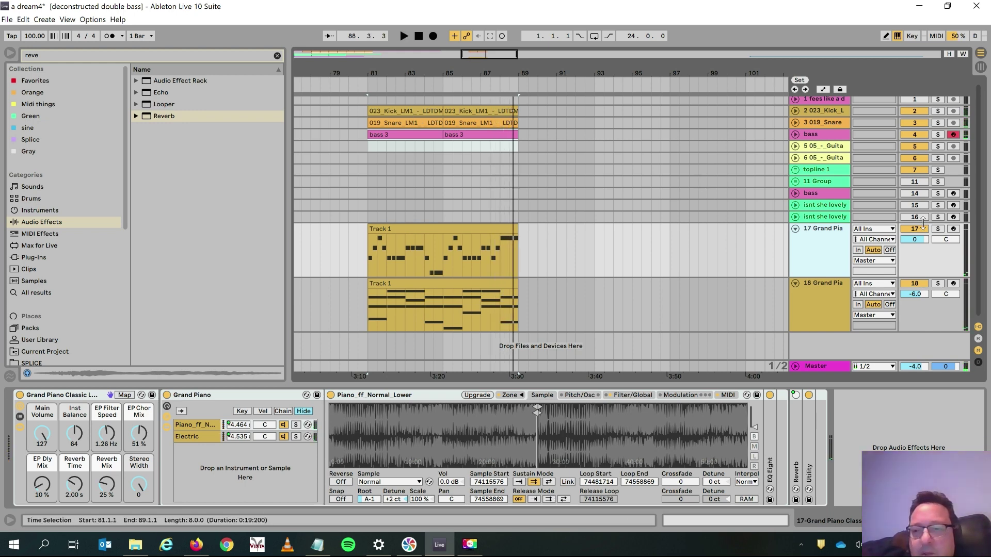
{"action": "left_click", "coordinate": [923, 230]}
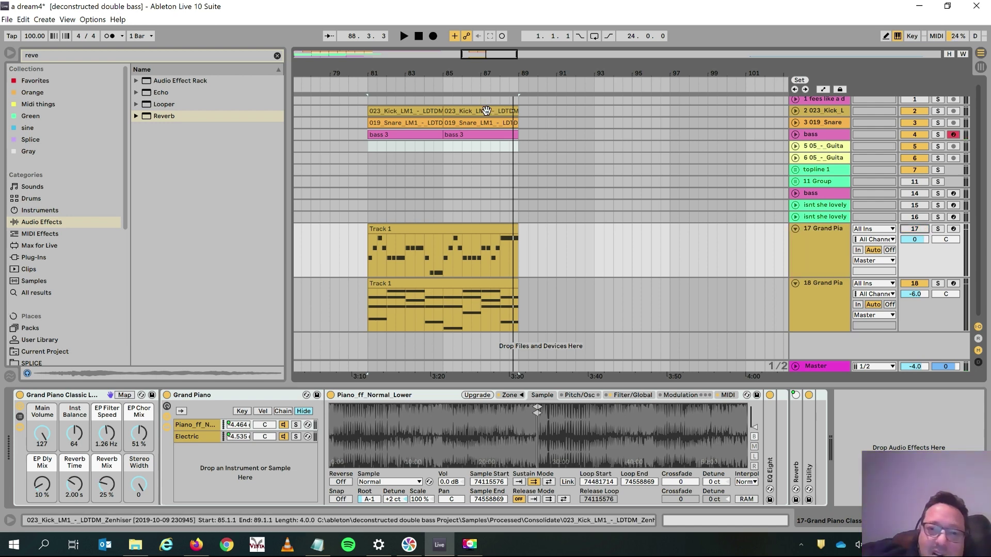
{"action": "left_click", "coordinate": [486, 110]}
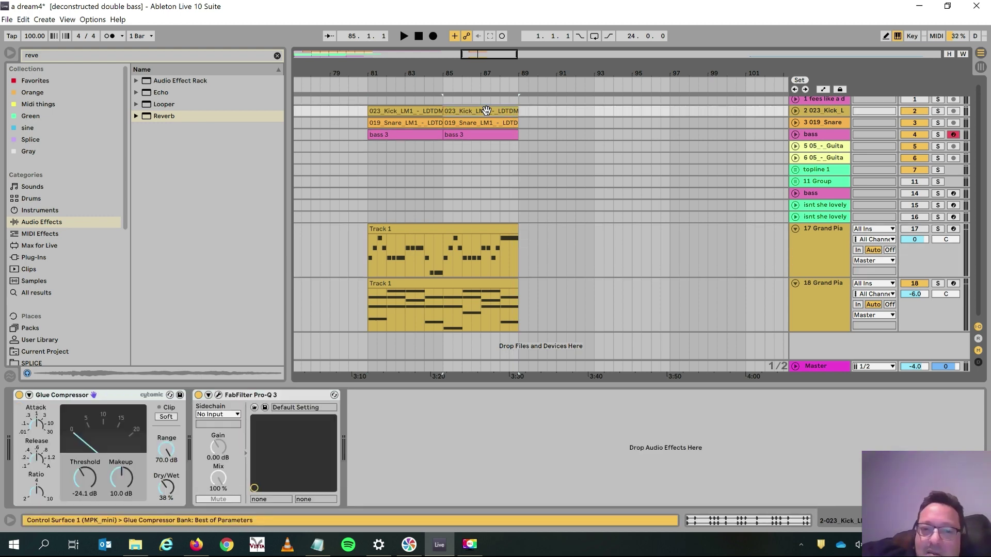
{"action": "key", "text": "space"}
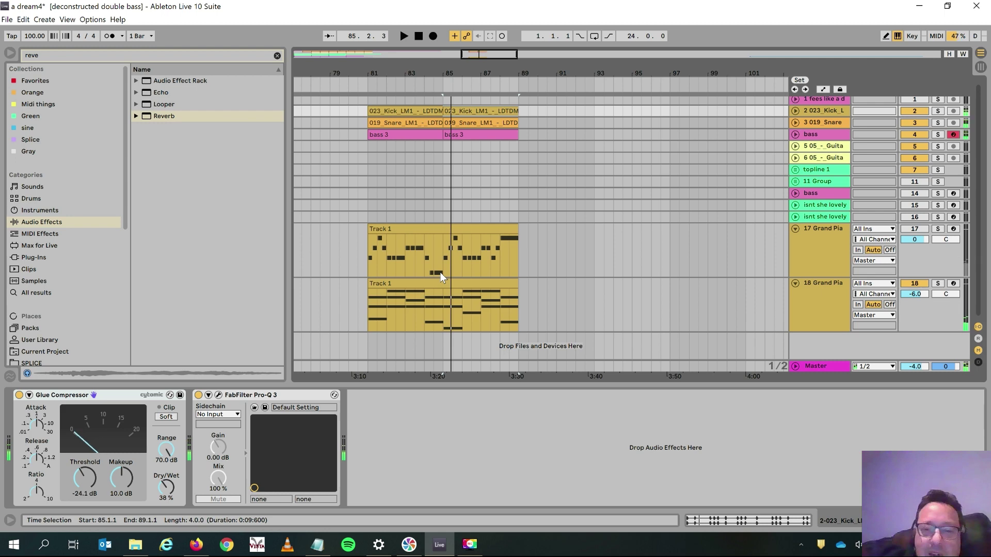
{"action": "left_click", "coordinate": [415, 229]}
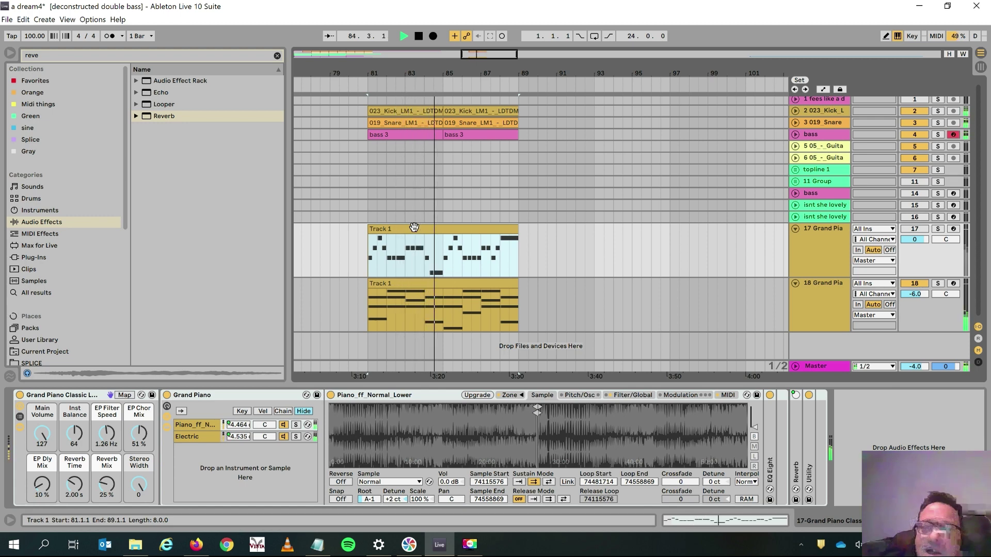
Set the song tempo to 120 BPM and play the section from bar 81.
{"action": "left_click", "coordinate": [40, 39]}
{"action": "type", "text": "120"}
{"action": "key", "text": "Return"}
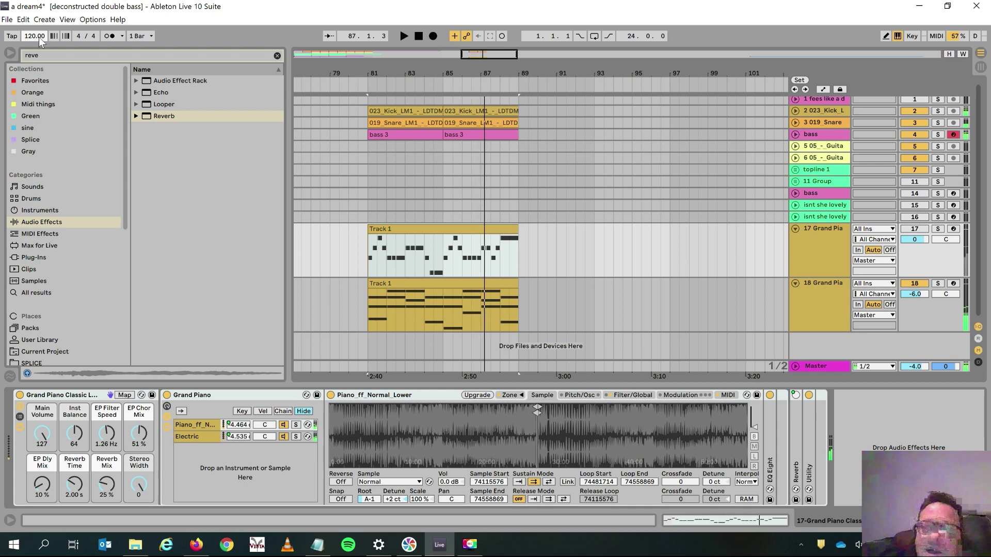
{"action": "key", "text": "space"}
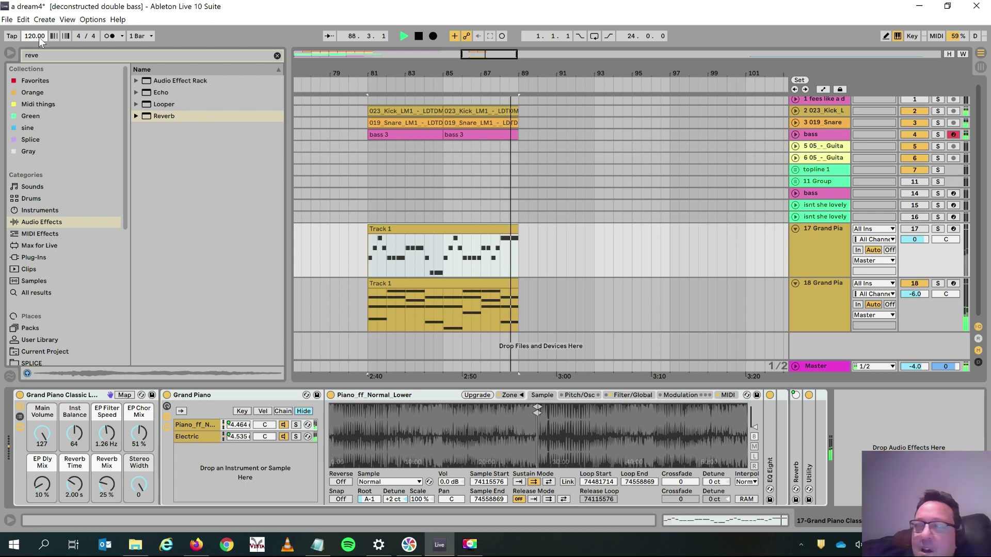
{"action": "key", "text": "space"}
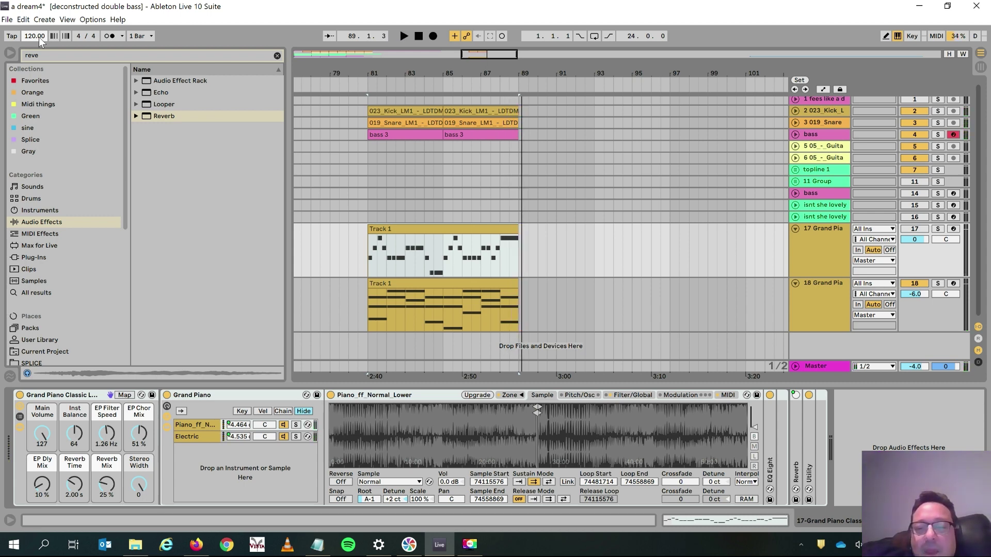
{"action": "key", "text": "space"}
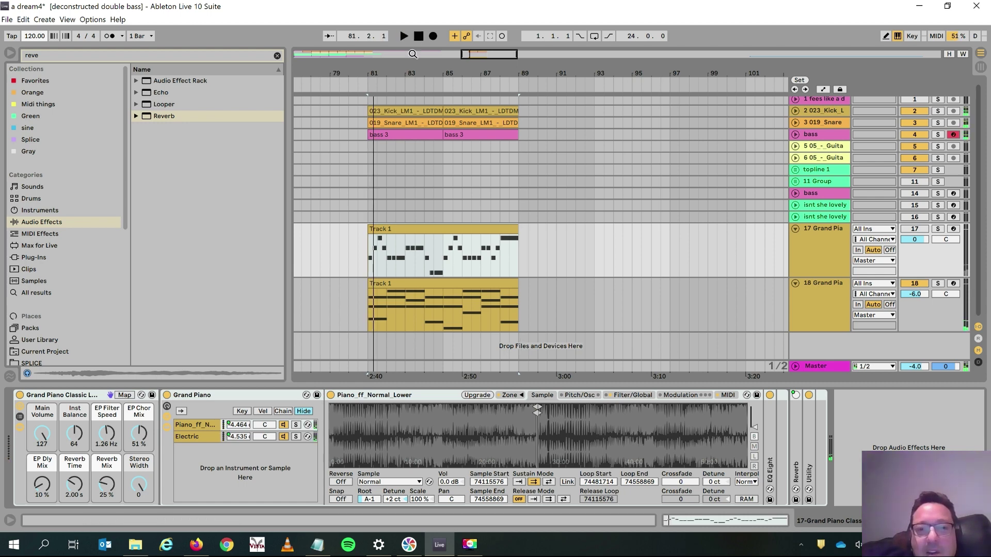
Show the whole arrangement with both Grand Piano tracks folded and the "isnt she lovely" track 15 unfolded.
{"action": "double_click", "coordinate": [465, 54]}
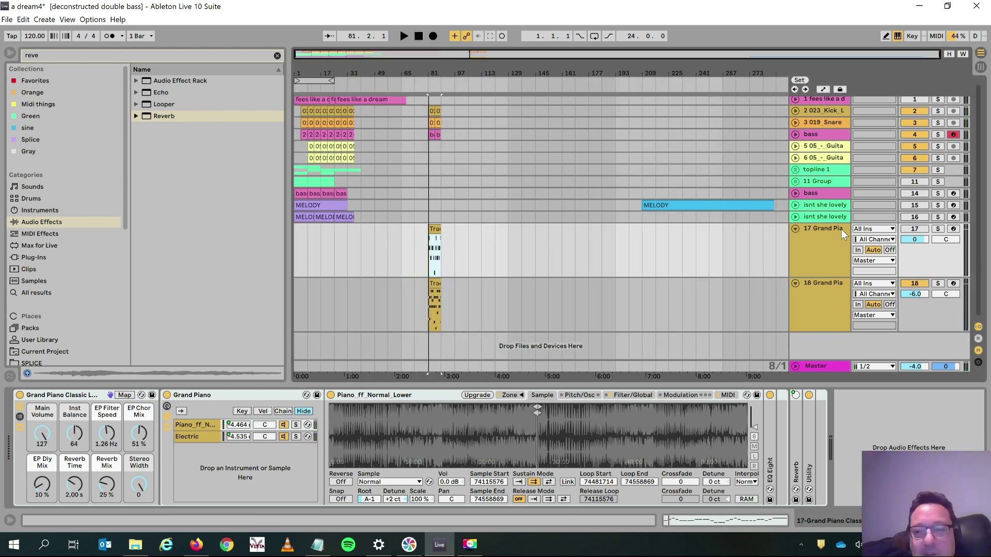
{"action": "left_click", "coordinate": [798, 230]}
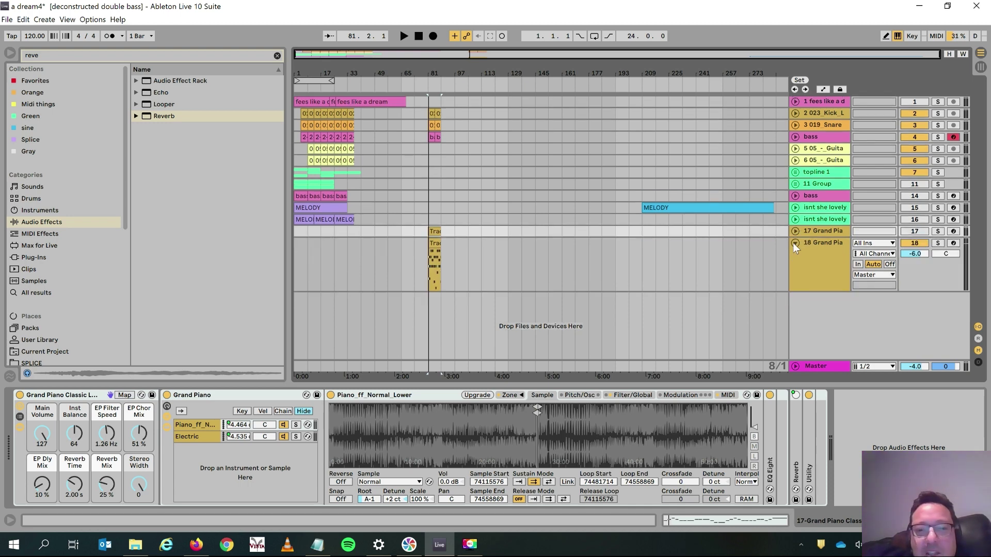
{"action": "left_click", "coordinate": [794, 243]}
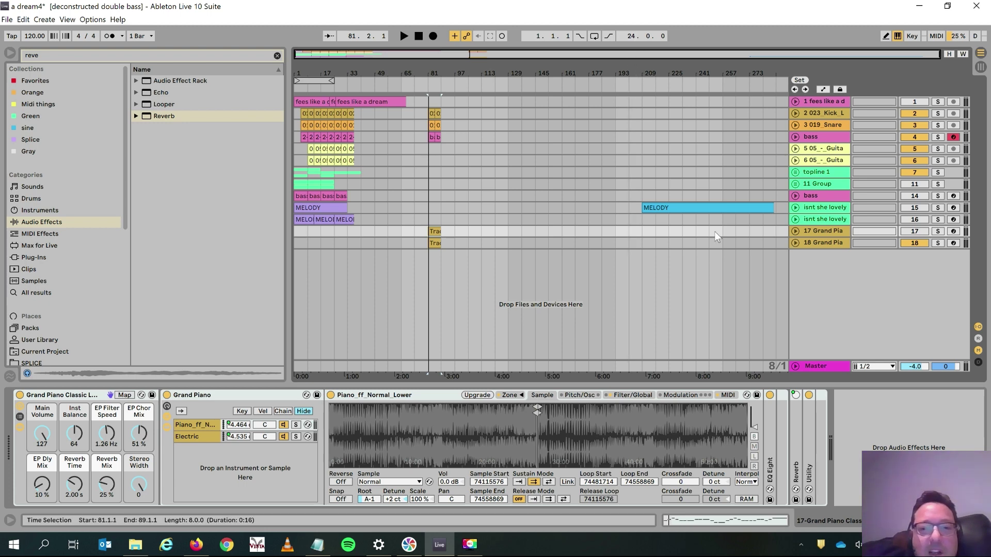
{"action": "left_click", "coordinate": [795, 208]}
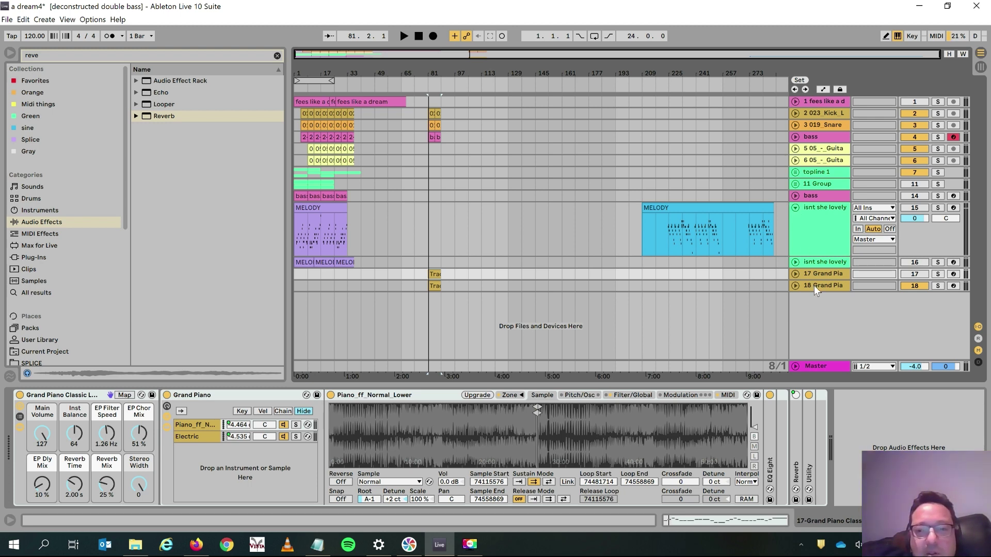
Switch to the Downloads folder in File Explorer and import old_macdonaldPNO.mid onto a new MIDI track at bar 209.
{"action": "key", "text": "alt+Tab"}
{"action": "key", "text": "alt+Tab"}
{"action": "key", "text": "alt+Tab"}
{"action": "key", "text": "alt+Tab"}
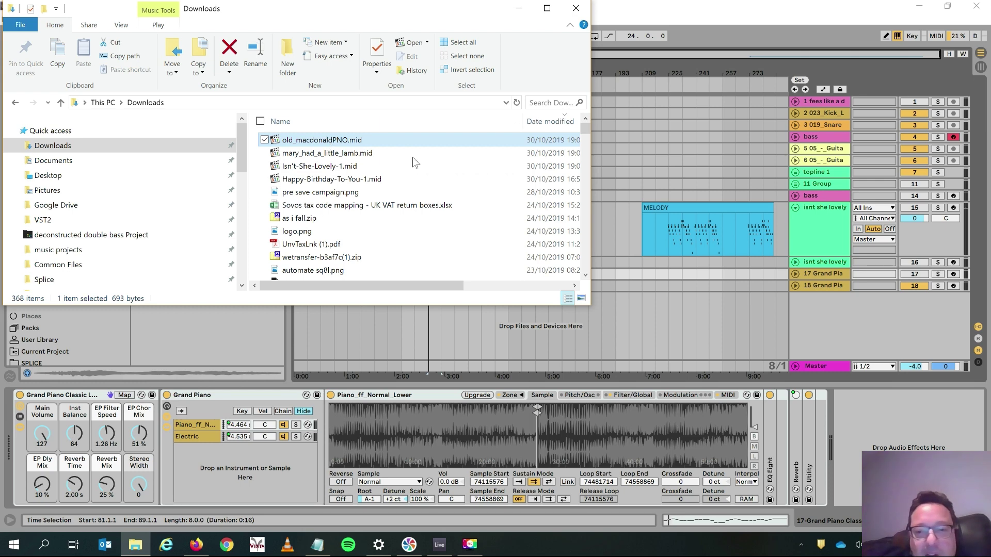
{"action": "left_click_drag", "start_coordinate": [328, 143], "coordinate": [647, 326]}
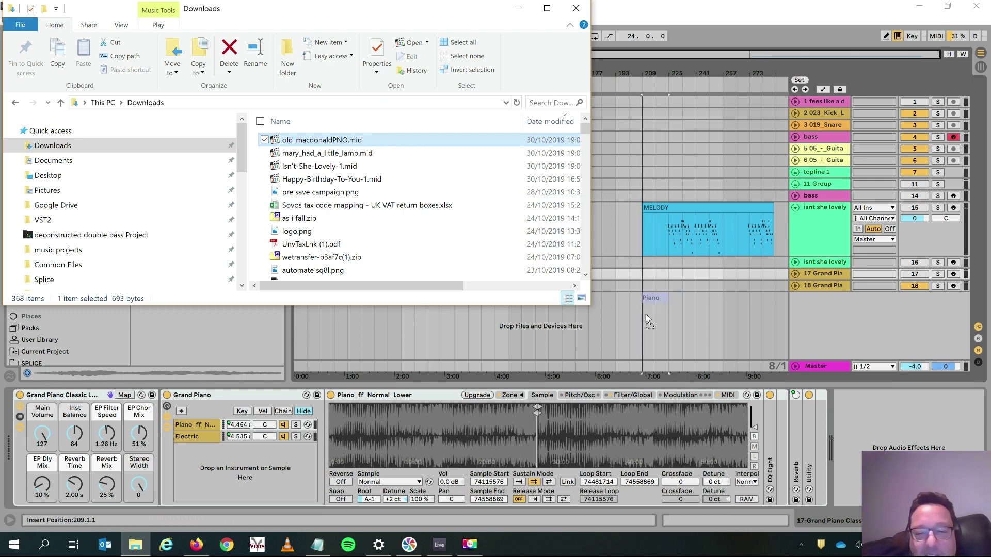
{"action": "left_click", "coordinate": [666, 14]}
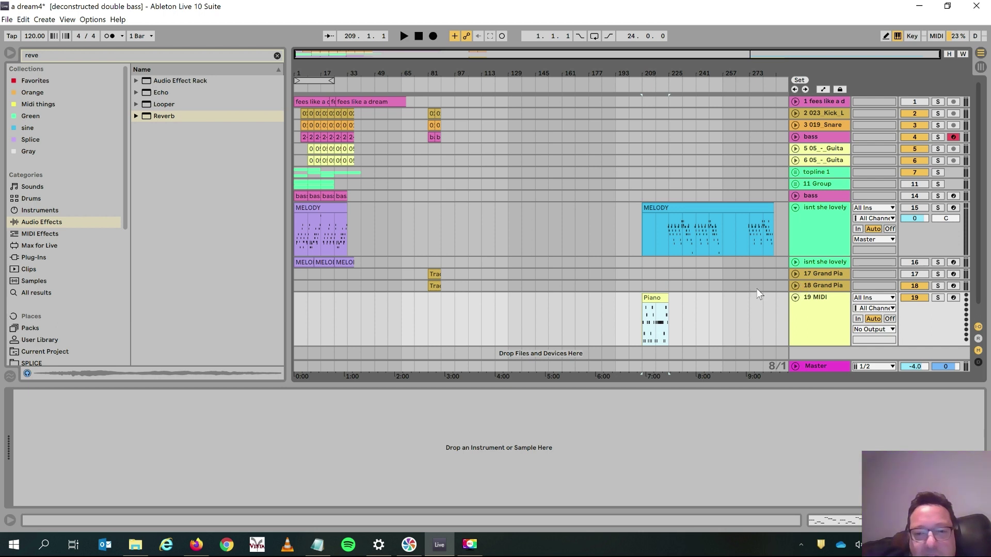
Try the imported Piano clip on the "isnt she lovely" track 16, fold track 15 and play the clip.
{"action": "left_click_drag", "start_coordinate": [651, 278], "coordinate": [652, 263]}
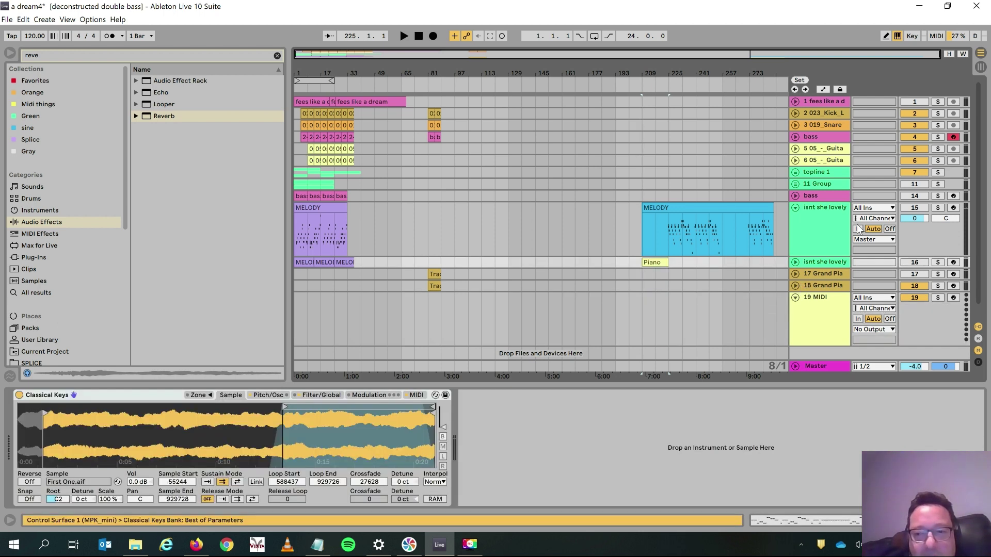
{"action": "left_click", "coordinate": [795, 208]}
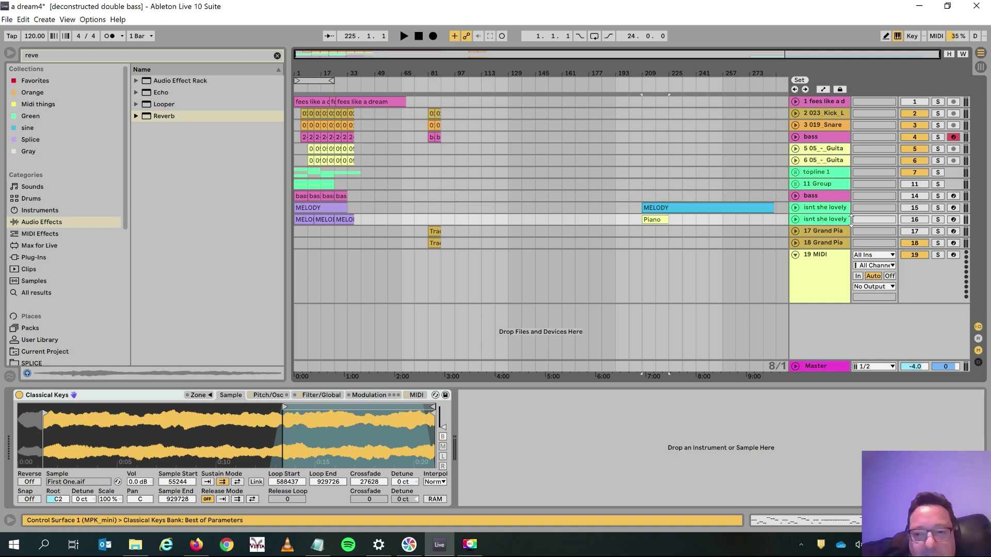
{"action": "left_click", "coordinate": [647, 219]}
{"action": "key", "text": "space"}
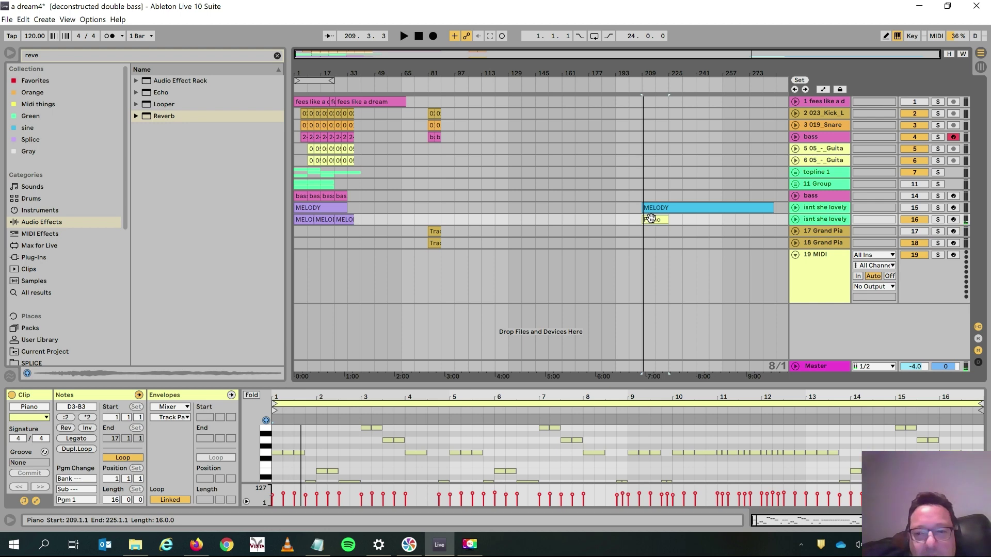
Move the Piano clip to Grand Piano track 17, unmute that track and play the clip with the note editor enlarged.
{"action": "left_click_drag", "start_coordinate": [655, 221], "coordinate": [654, 232]}
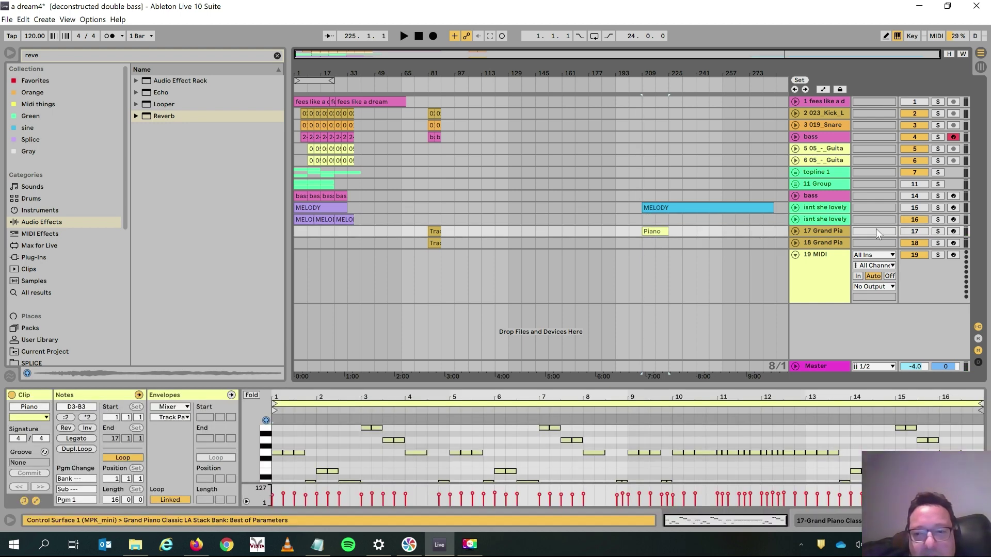
{"action": "key", "text": "space"}
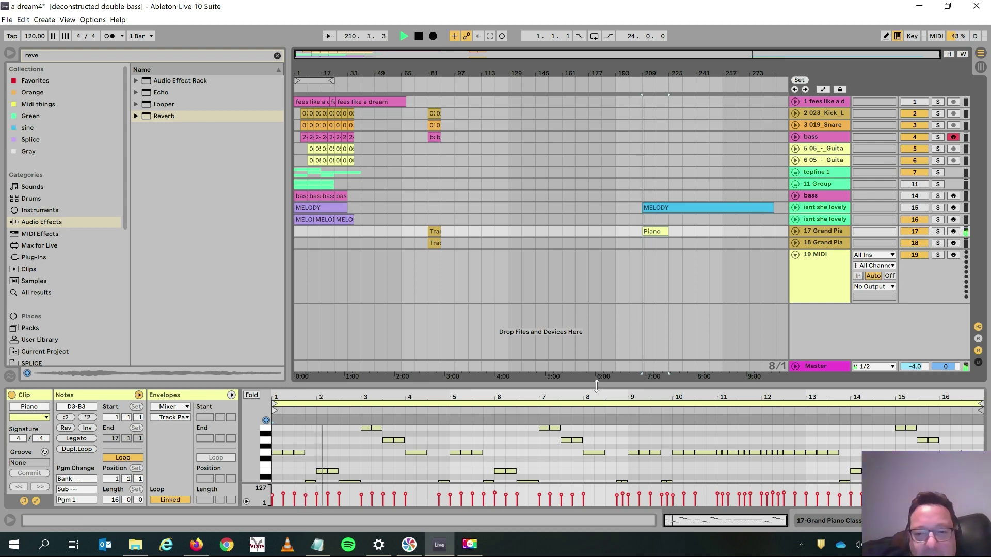
{"action": "left_click_drag", "start_coordinate": [596, 386], "coordinate": [573, 222]}
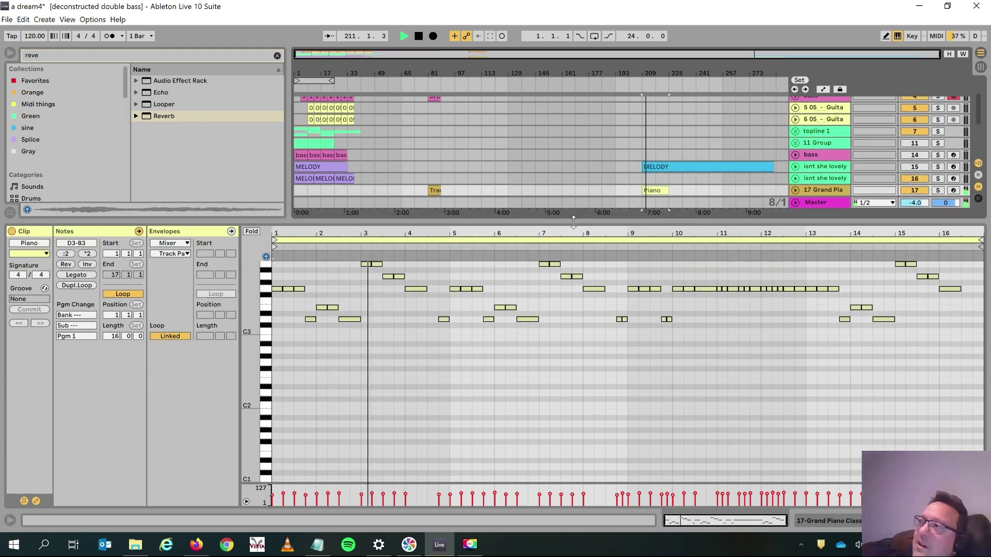
{"action": "key", "text": "space"}
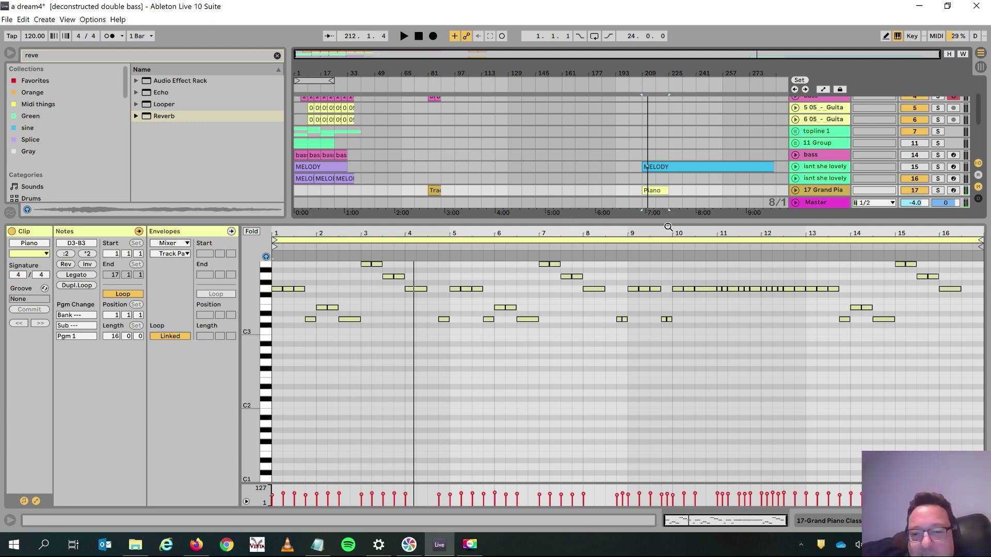
Unfold Grand Piano track 17 and bring the Piano clip starting at bar 209 into close view.
{"action": "left_click_drag", "start_coordinate": [666, 221], "coordinate": [671, 319]}
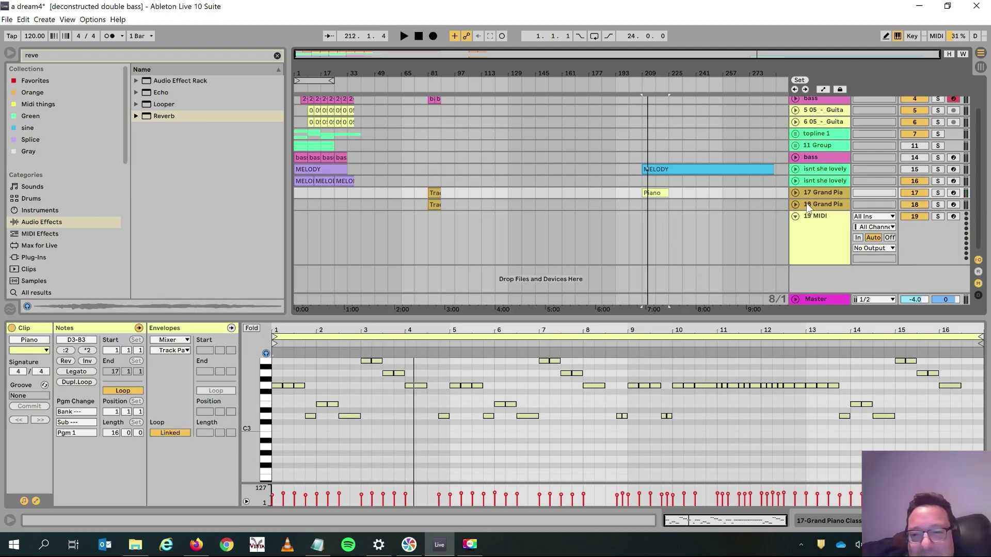
{"action": "left_click", "coordinate": [794, 192]}
{"action": "left_click_drag", "start_coordinate": [653, 67], "coordinate": [649, 252]}
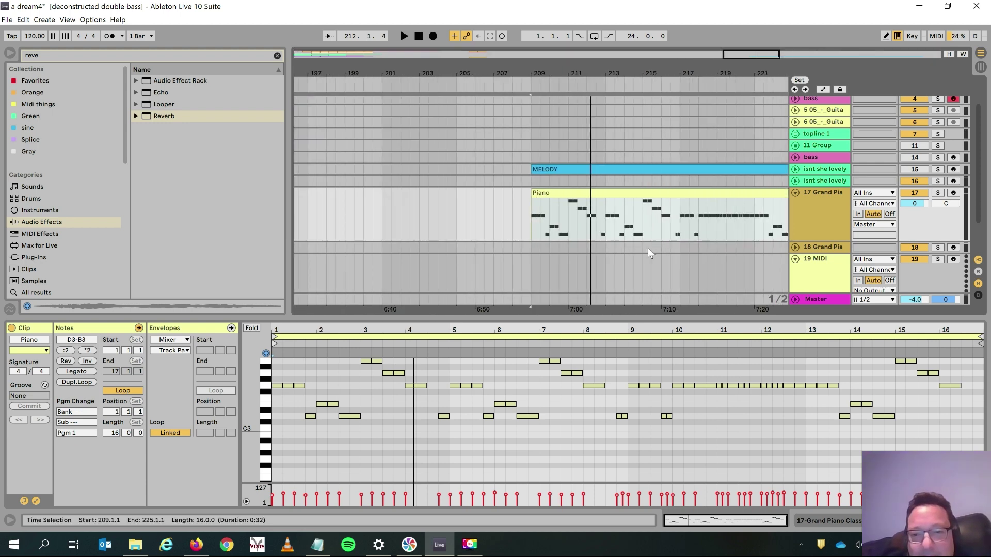
Split the Piano clip on track 17 at bar 217 and duplicate its first eight bars over bars 217 to 225.
{"action": "left_click", "coordinate": [678, 214]}
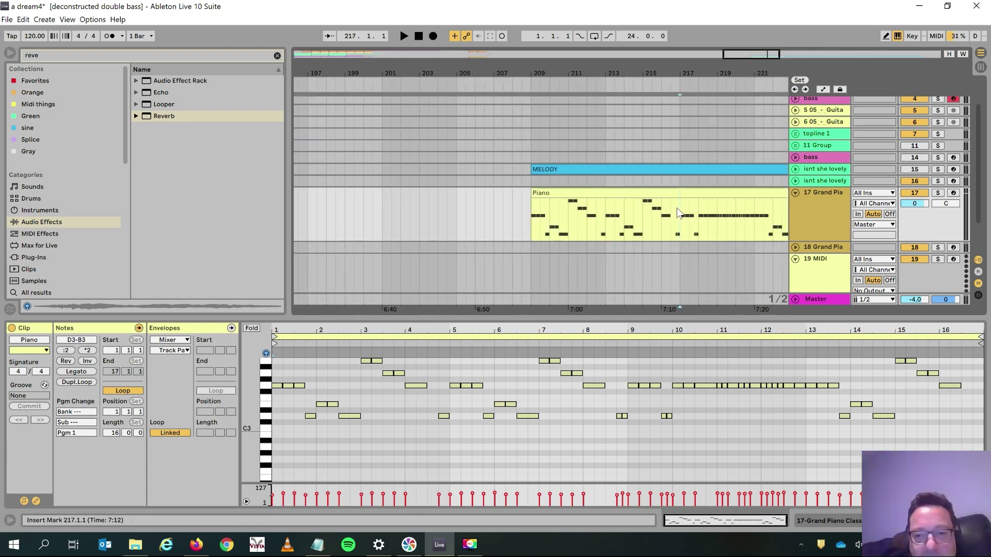
{"action": "key", "text": "ctrl+e"}
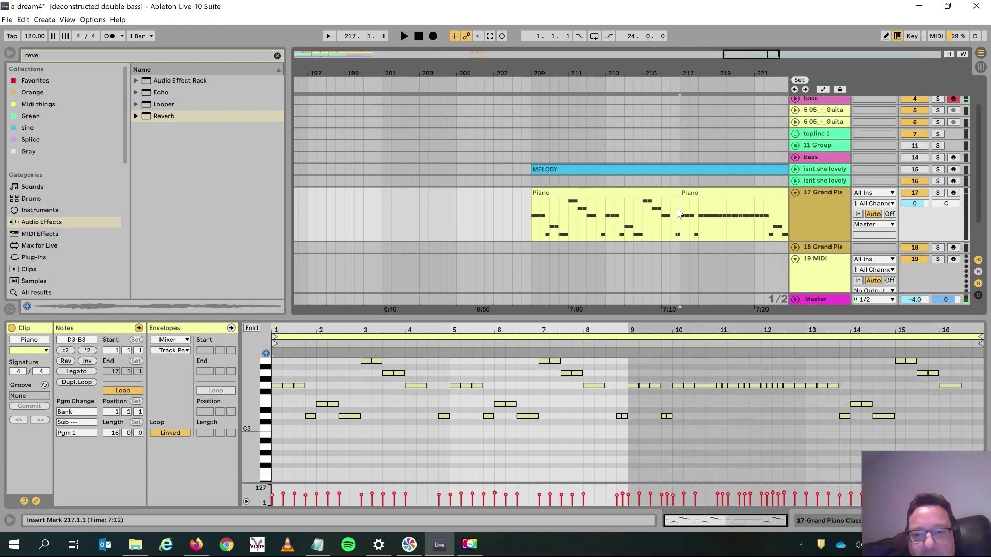
{"action": "left_click", "coordinate": [662, 196]}
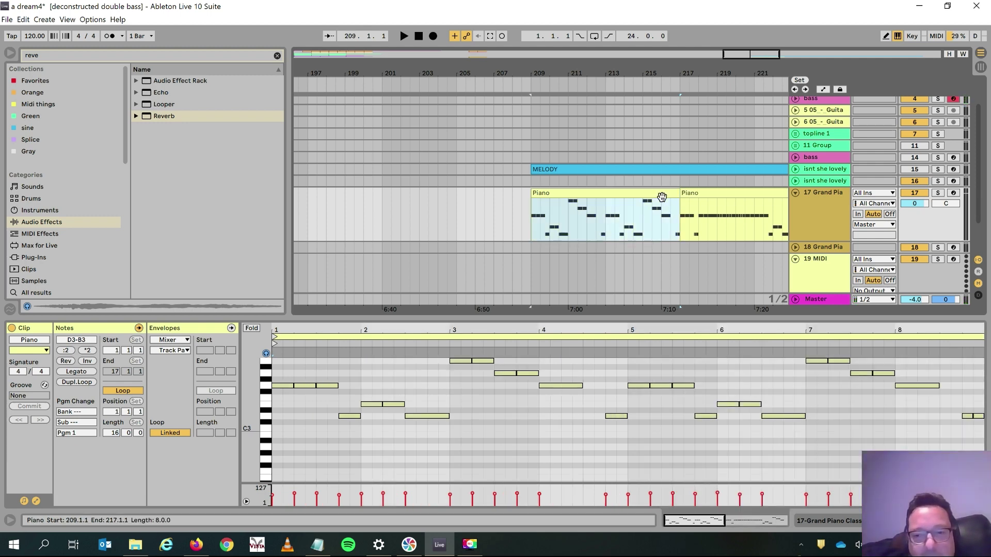
{"action": "key", "text": "ctrl+d"}
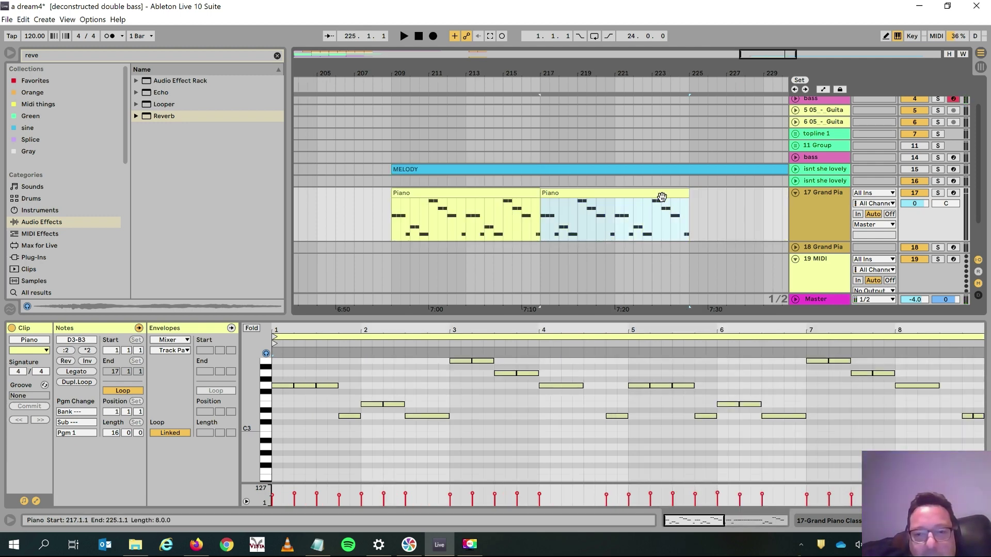
In the first Piano clip, transpose the B3 notes in bars 3 and 7 down to D#3.
{"action": "left_click", "coordinate": [510, 192]}
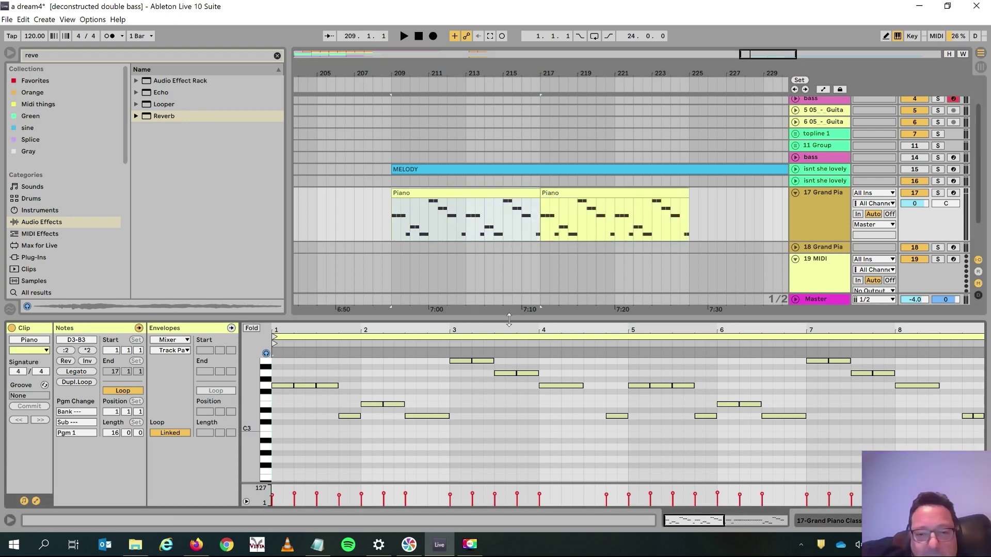
{"action": "left_click_drag", "start_coordinate": [509, 320], "coordinate": [508, 275]}
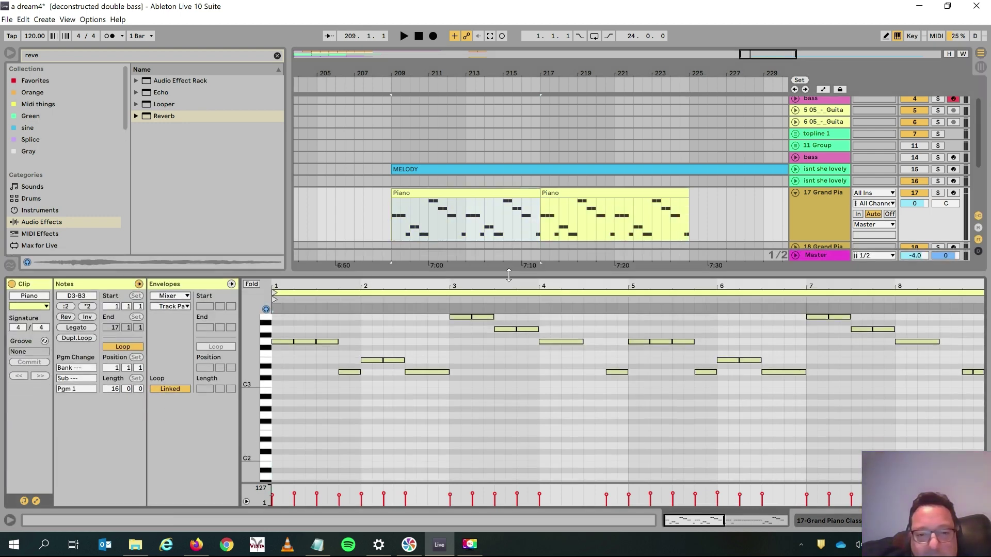
{"action": "left_click", "coordinate": [252, 284]}
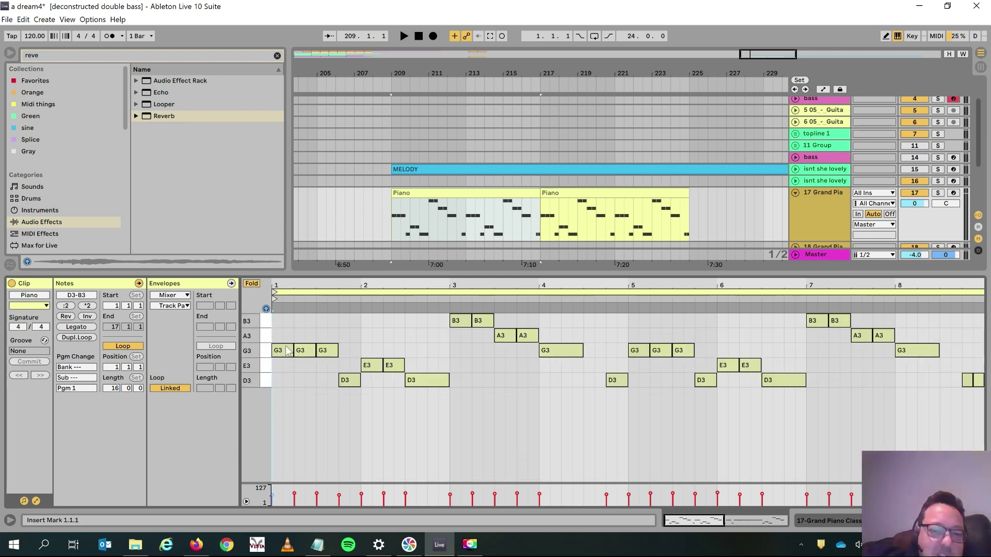
{"action": "left_click", "coordinate": [429, 318]}
{"action": "left_click_drag", "start_coordinate": [820, 284], "coordinate": [884, 289]}
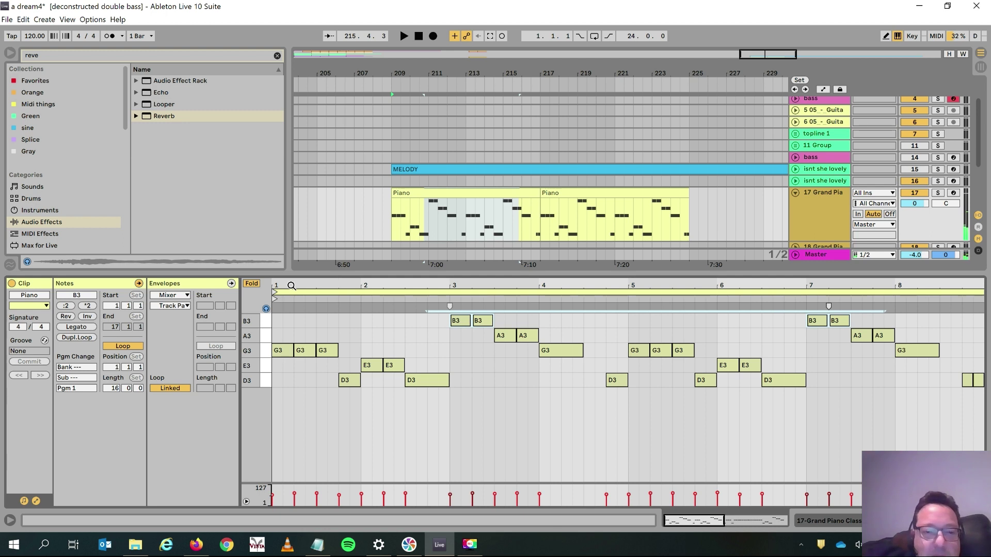
{"action": "left_click", "coordinate": [253, 284]}
{"action": "key", "text": "Down"}
{"action": "key", "text": "Down"}
{"action": "key", "text": "Down"}
{"action": "key", "text": "Down"}
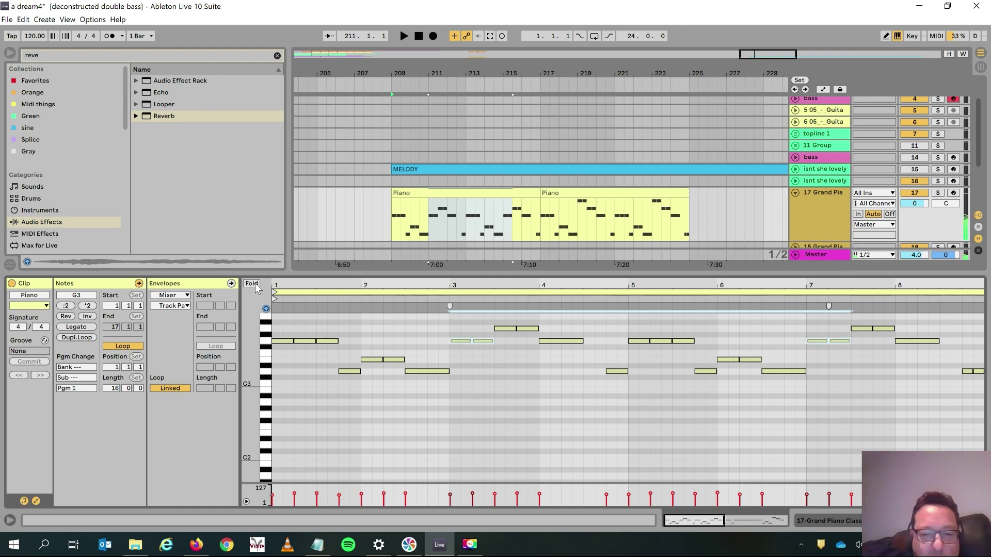
{"action": "key", "text": "Down"}
{"action": "key", "text": "Down"}
{"action": "key", "text": "Down"}
{"action": "key", "text": "Down"}
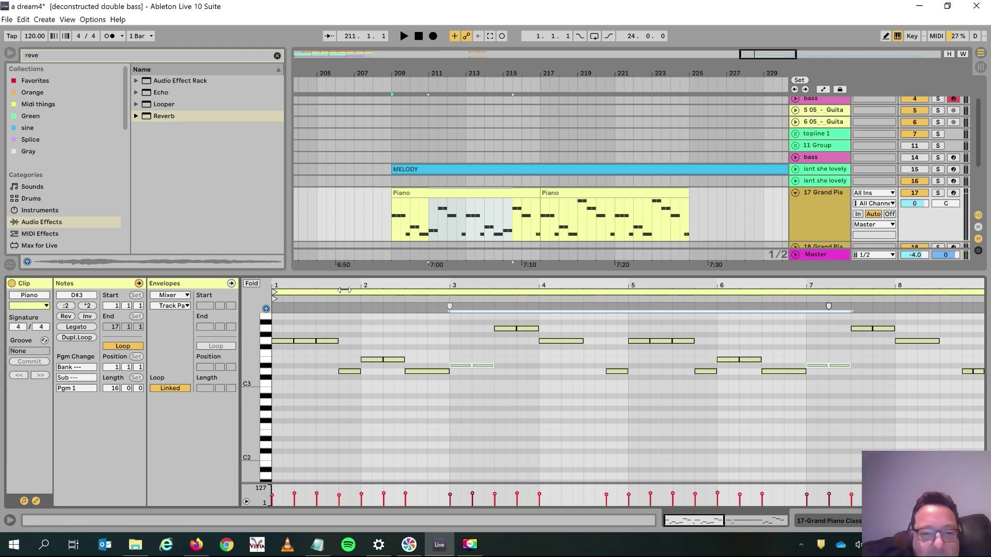
Transpose the A3 notes in bars 3 and 7 of the first Piano clip down to F3.
{"action": "key", "text": "f"}
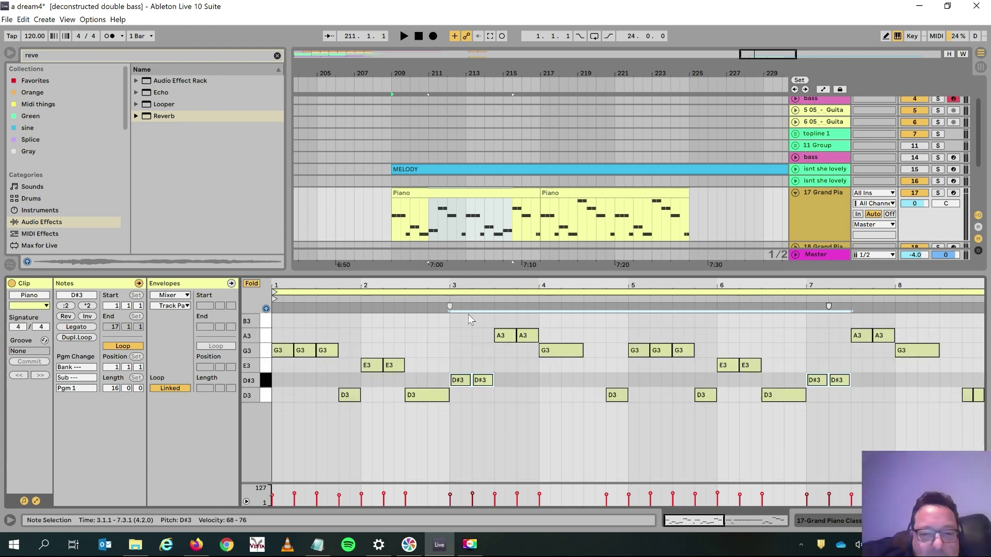
{"action": "left_click_drag", "start_coordinate": [470, 319], "coordinate": [911, 333]}
{"action": "left_click", "coordinate": [252, 285]}
{"action": "key", "text": "Down"}
{"action": "key", "text": "Down"}
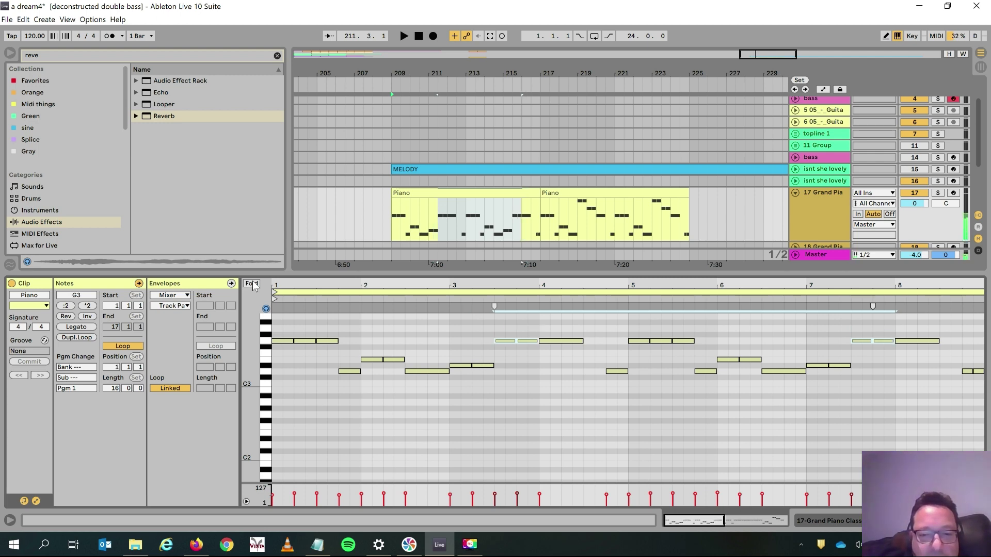
{"action": "key", "text": "Down"}
{"action": "key", "text": "Down"}
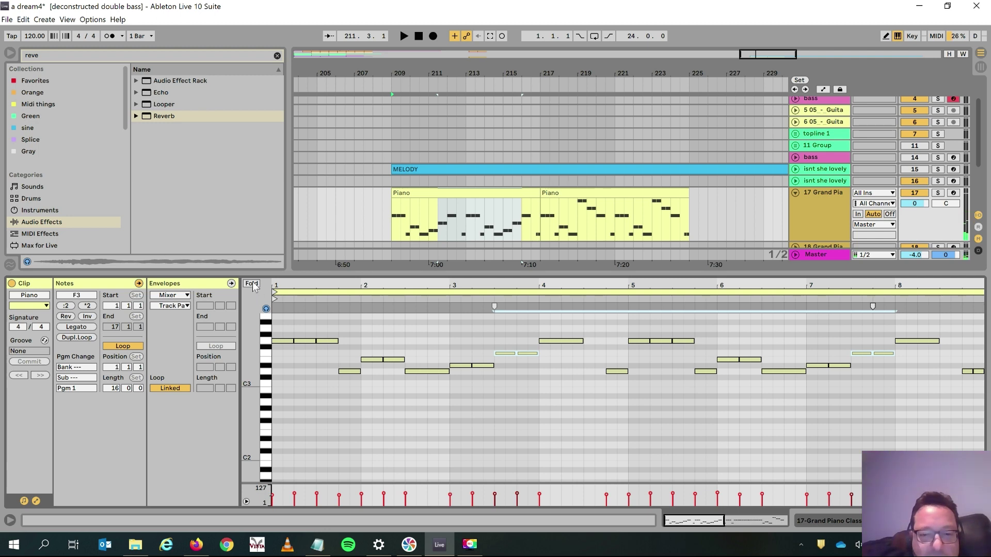
Transpose the E3 notes in bars 2 and 6 of the first Piano clip up to A#3.
{"action": "left_click", "coordinate": [252, 284]}
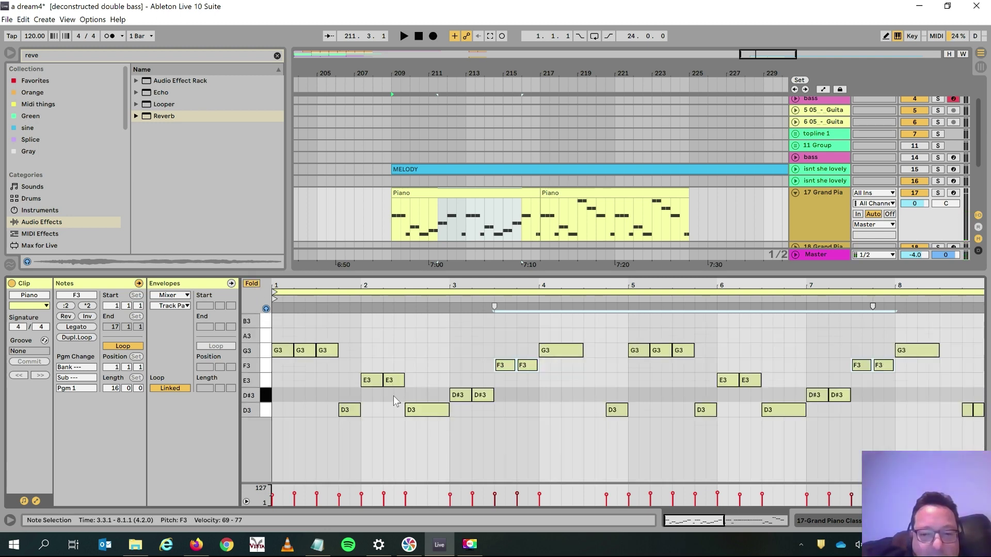
{"action": "left_click_drag", "start_coordinate": [343, 382], "coordinate": [778, 379]}
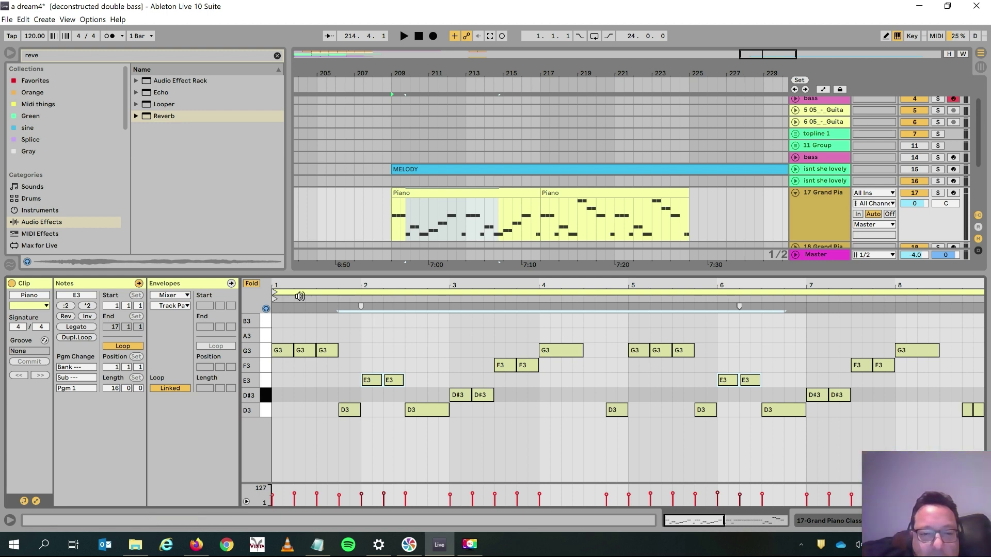
{"action": "left_click", "coordinate": [252, 285]}
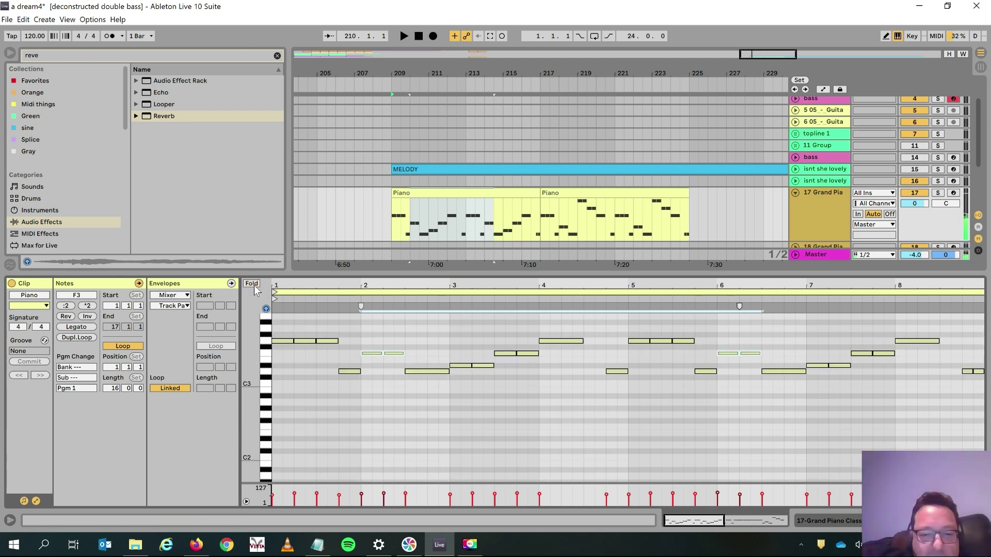
{"action": "key", "text": "Up"}
{"action": "key", "text": "Up"}
{"action": "key", "text": "Up"}
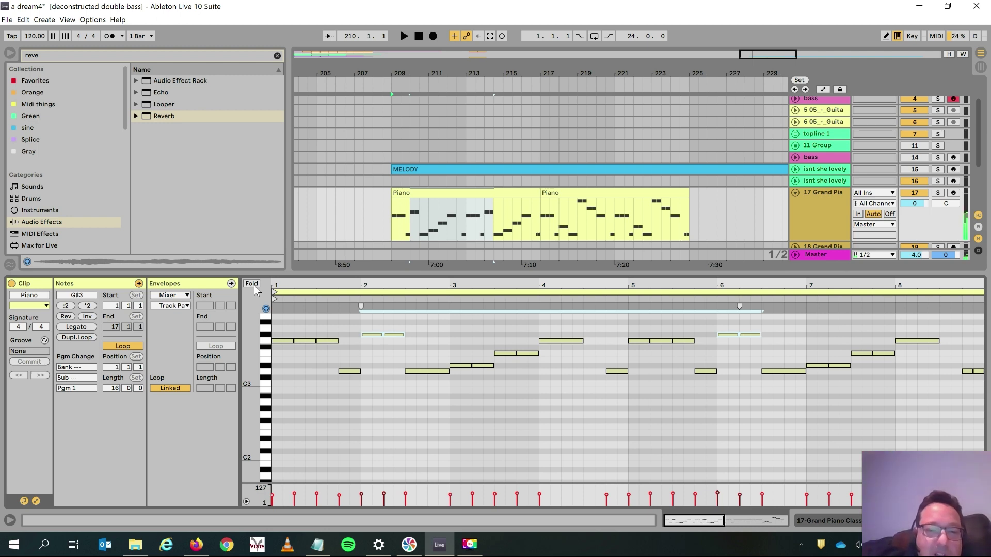
Select all D3 notes in the first Piano clip and transpose them up to C4.
{"action": "left_click", "coordinate": [252, 284]}
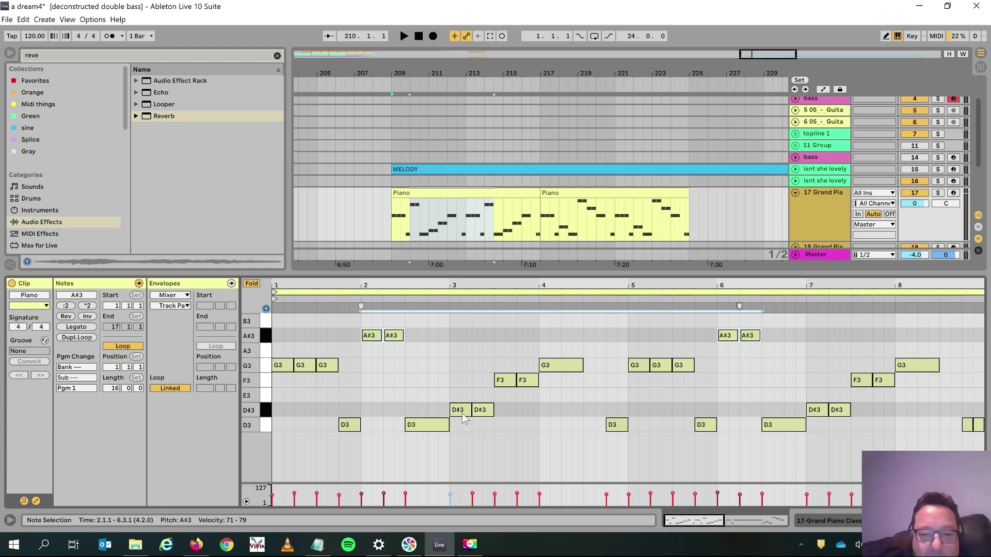
{"action": "left_click_drag", "start_coordinate": [325, 424], "coordinate": [555, 468]}
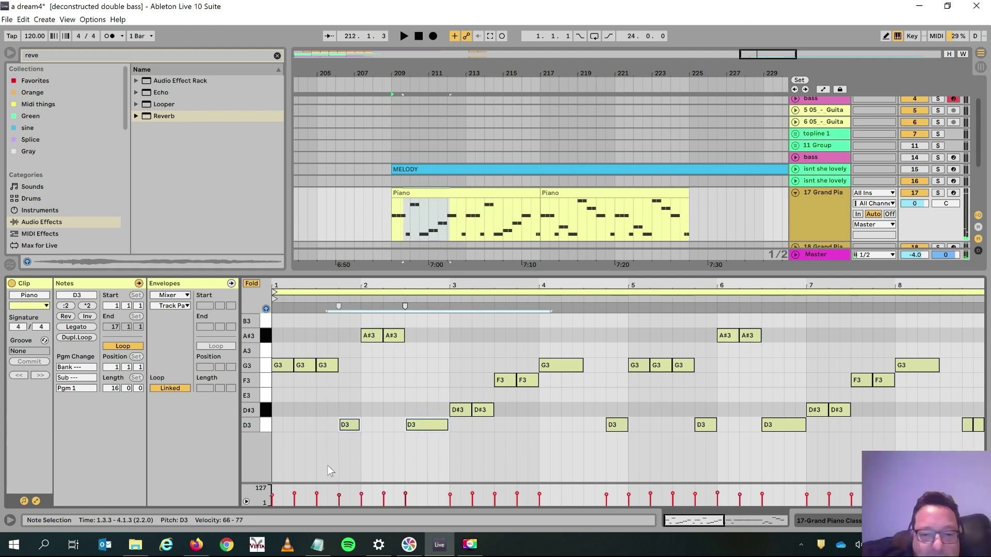
{"action": "left_click_drag", "start_coordinate": [328, 421], "coordinate": [983, 479]}
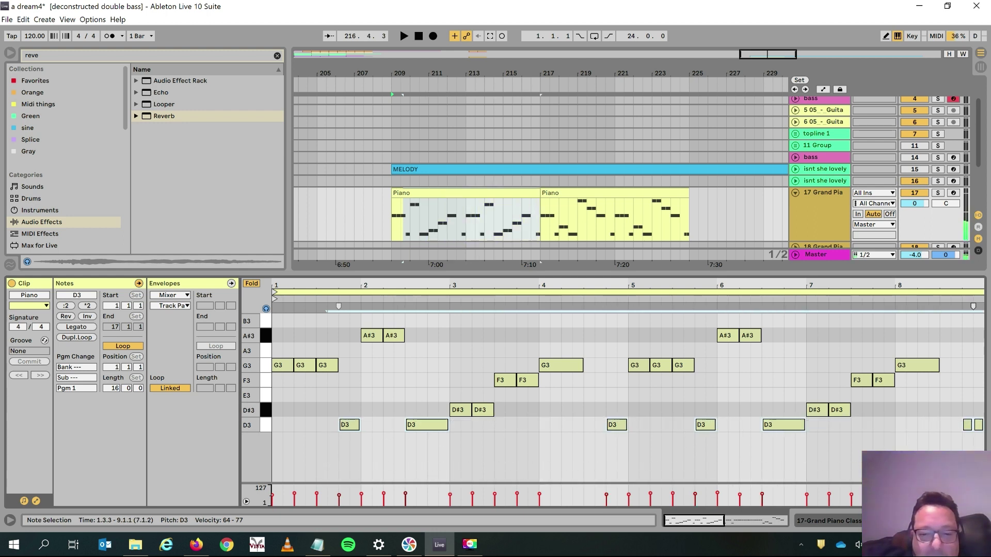
{"action": "left_click", "coordinate": [253, 284]}
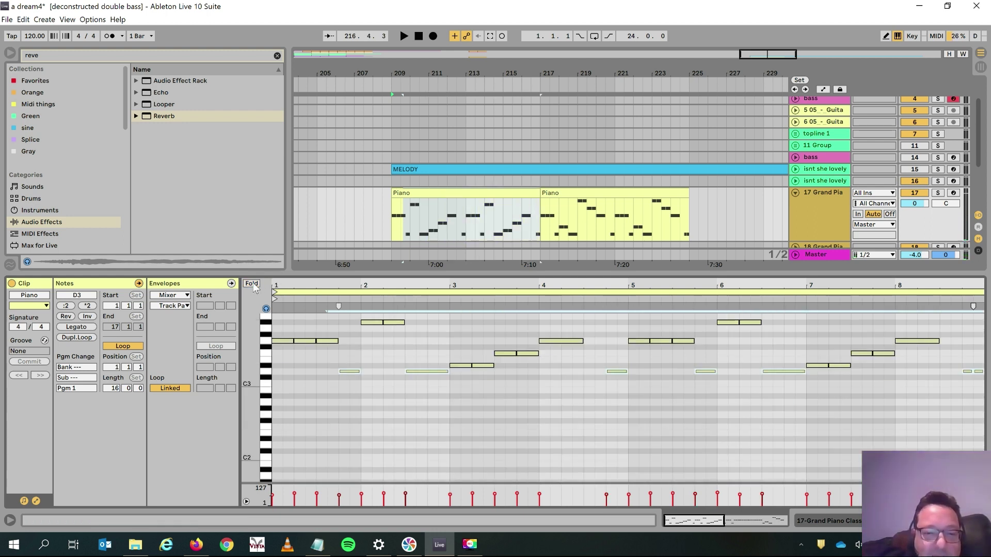
{"action": "key", "text": "Up"}
{"action": "key", "text": "Up"}
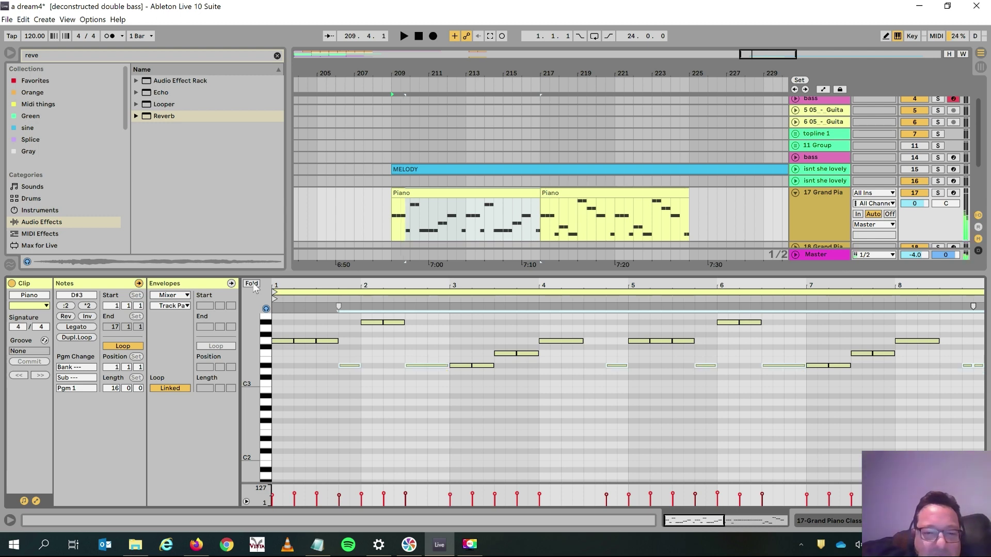
{"action": "key", "text": "Up"}
{"action": "key", "text": "Up"}
{"action": "key", "text": "Up"}
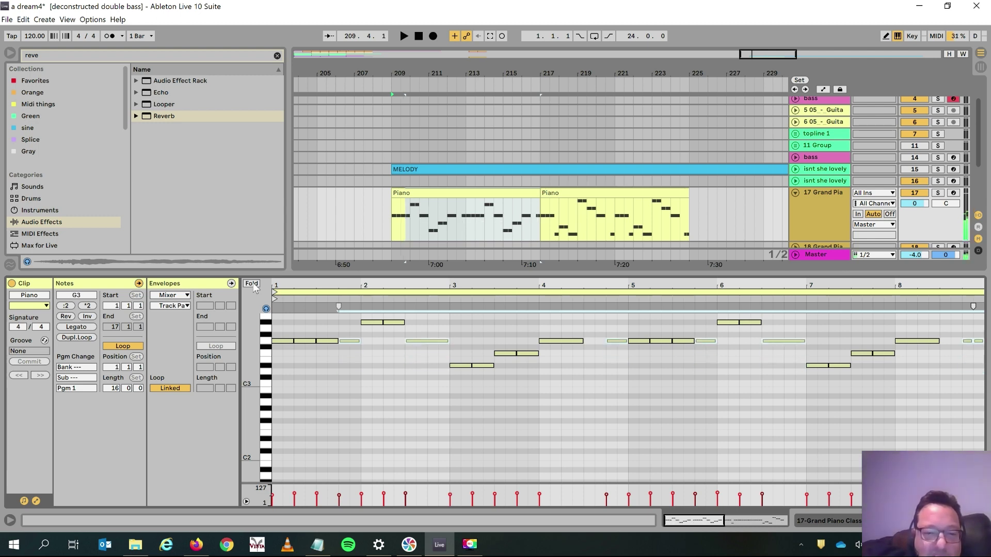
{"action": "key", "text": "Up"}
{"action": "key", "text": "Up"}
{"action": "key", "text": "Up"}
{"action": "key", "text": "Up"}
{"action": "key", "text": "Up"}
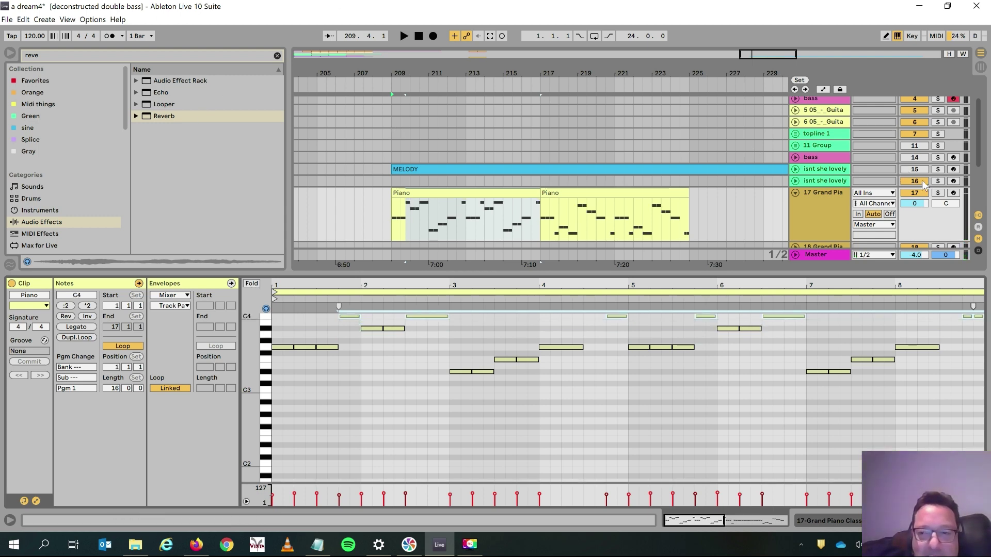
Solo Grand Piano track 17 and play the edited Piano clip from bar 209.
{"action": "left_click", "coordinate": [938, 193]}
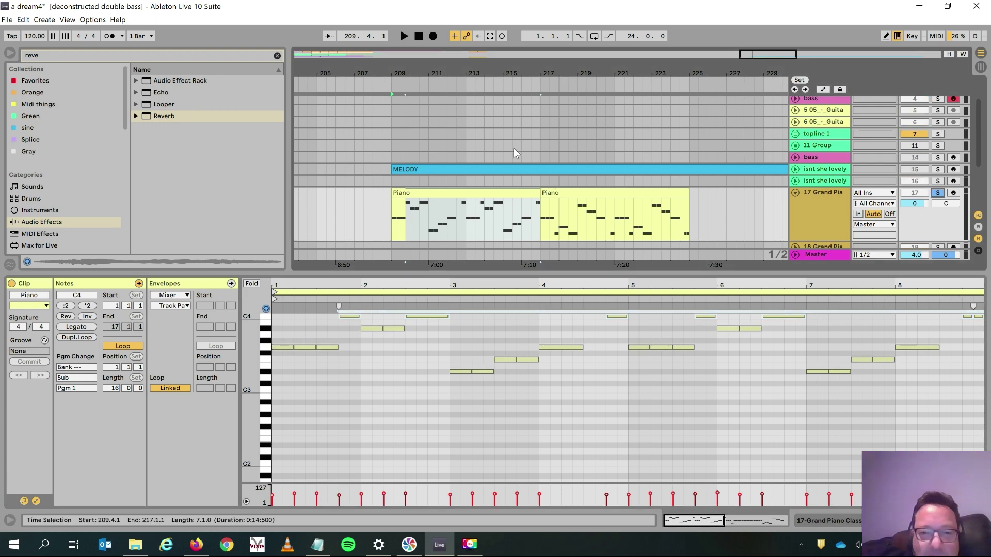
{"action": "left_click", "coordinate": [475, 194]}
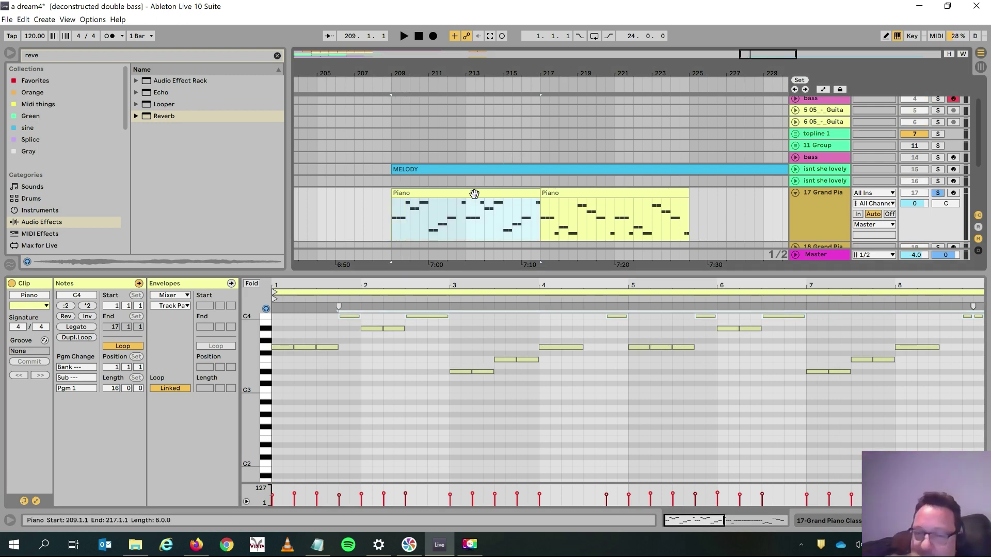
{"action": "key", "text": "space"}
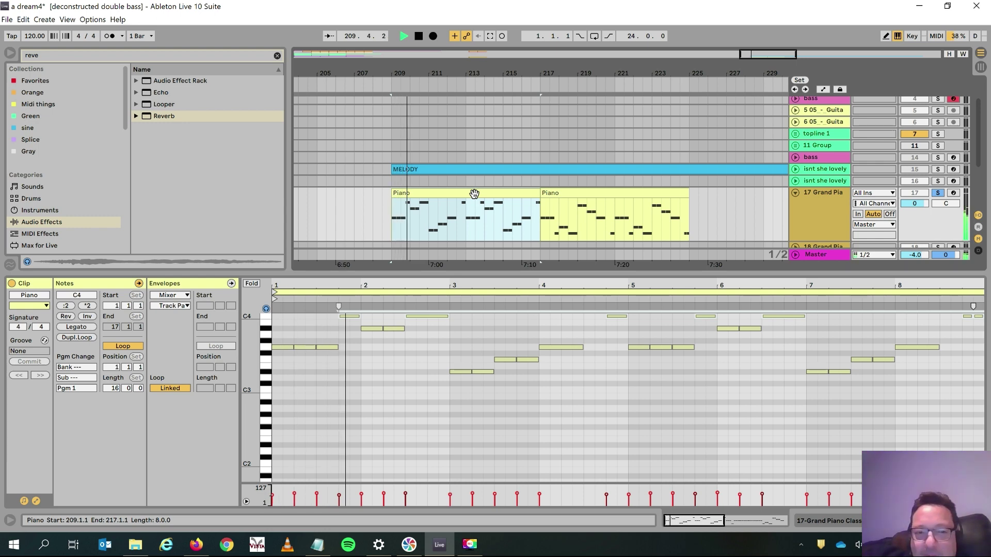
Set the song tempo to 100 BPM and listen to the Piano clip at that speed.
{"action": "left_click", "coordinate": [34, 37]}
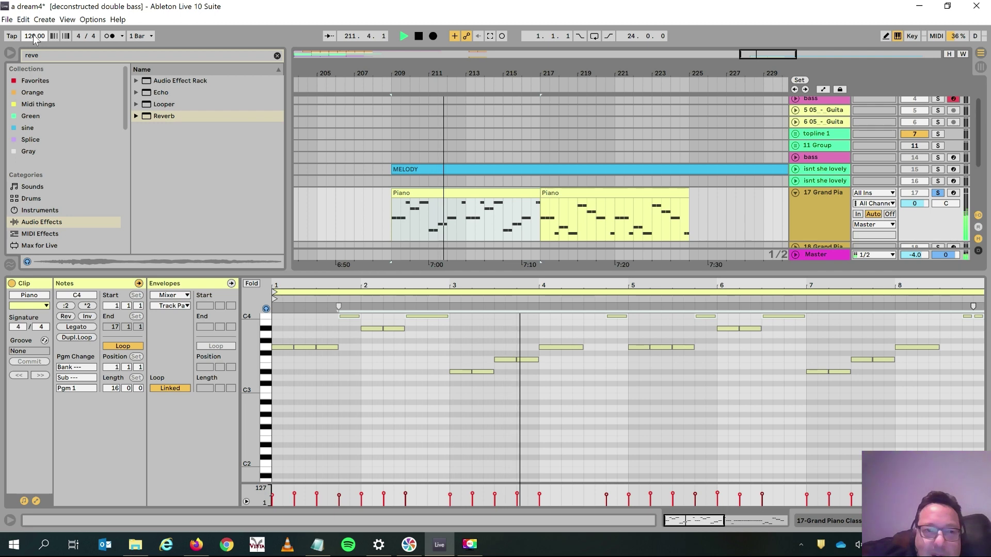
{"action": "type", "text": "100"}
{"action": "key", "text": "Return"}
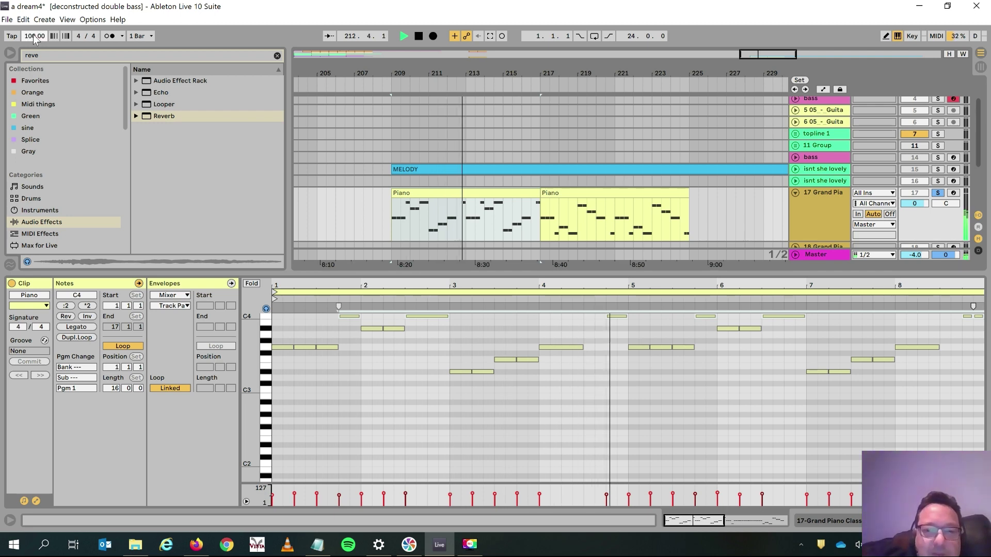
{"action": "key", "text": "space"}
{"action": "key", "text": "space"}
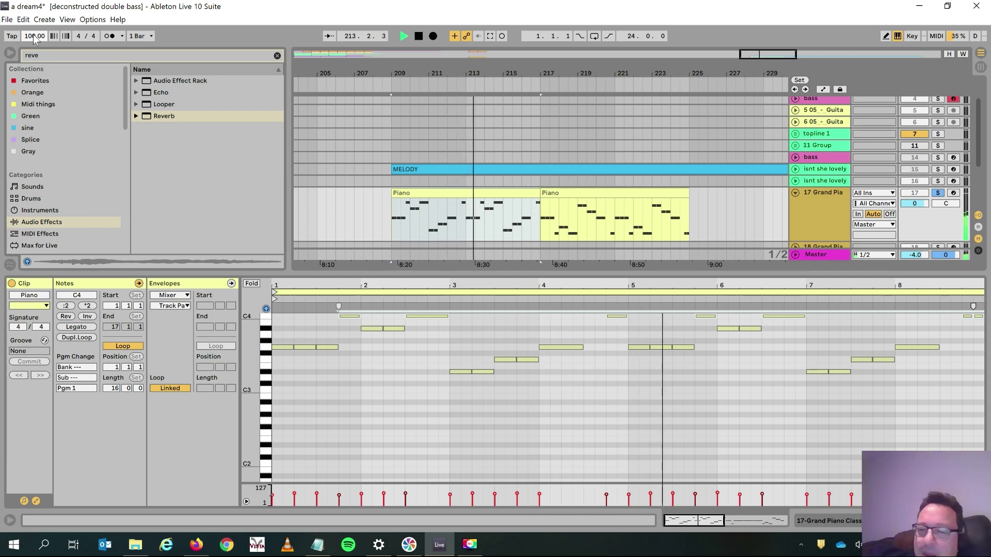
{"action": "key", "text": "space"}
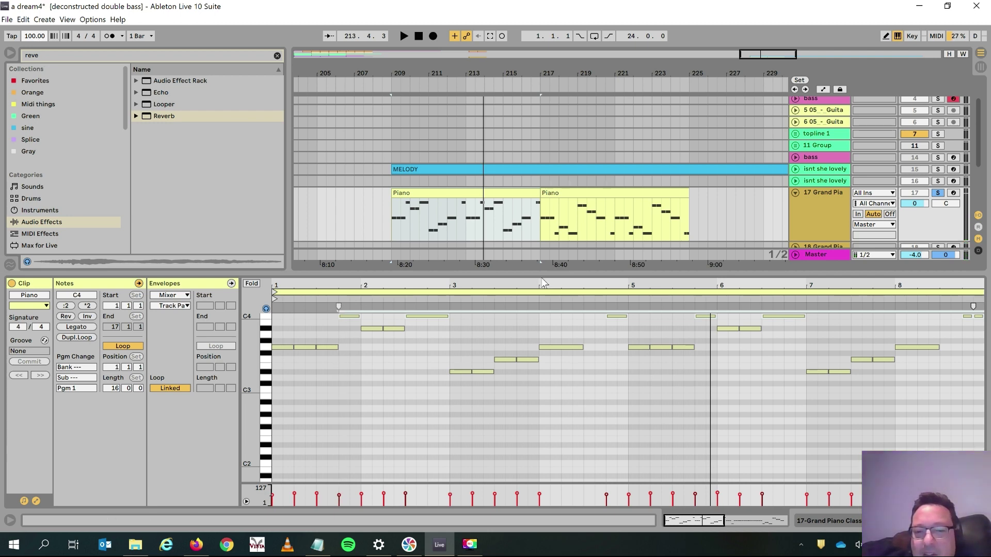
Shrink the note editor, solo Grand Piano tracks 17 and 18, copy the first Piano clip to track 18 at bar 209 and play both.
{"action": "left_click_drag", "start_coordinate": [542, 270], "coordinate": [514, 403]}
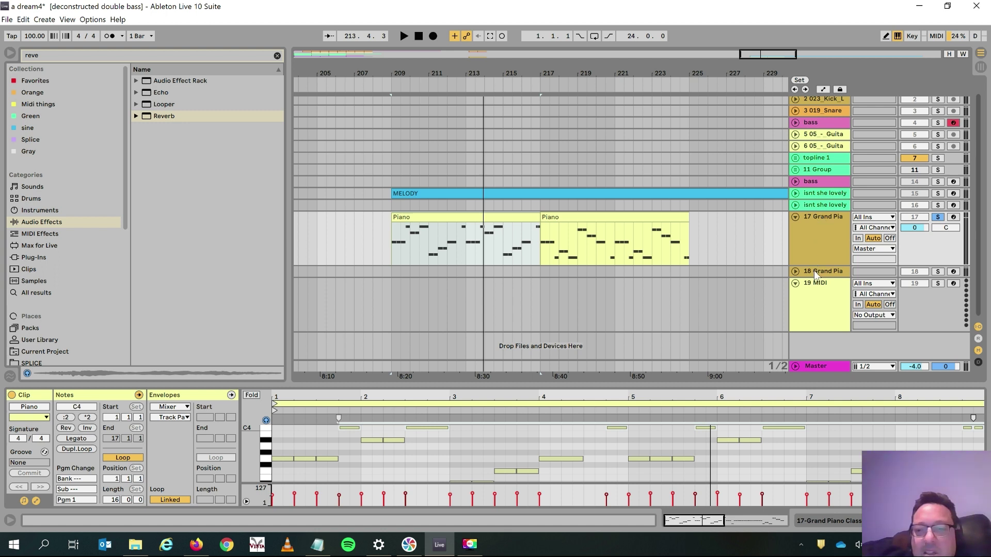
{"action": "left_click", "coordinate": [939, 218]}
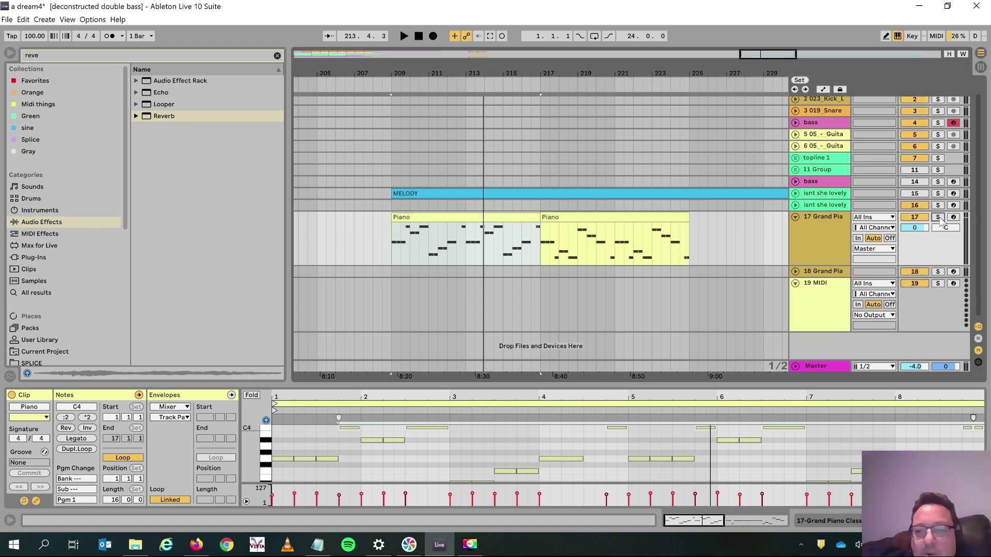
{"action": "left_click", "coordinate": [939, 217]}
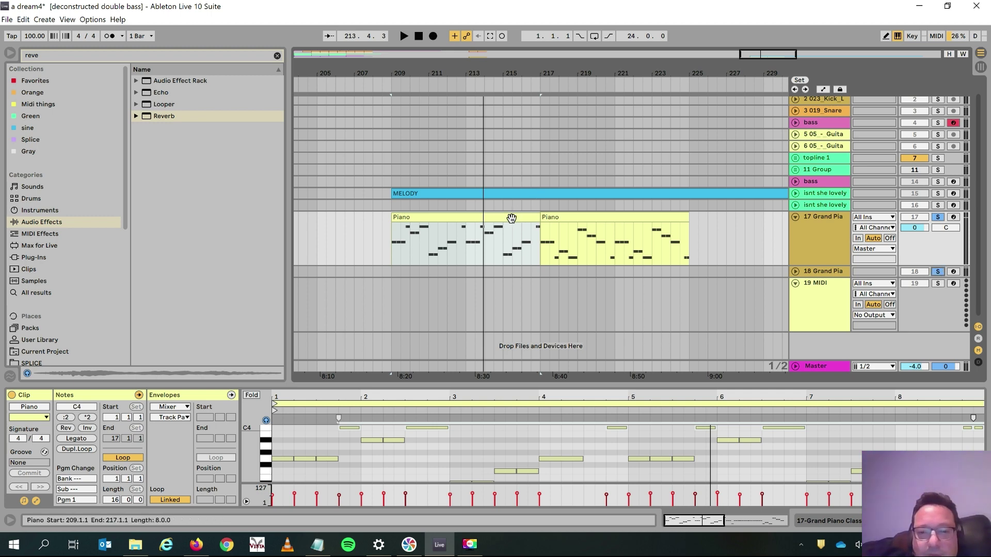
{"action": "key", "text": "Down"}
{"action": "key", "text": "ctrl+v"}
{"action": "key", "text": "space"}
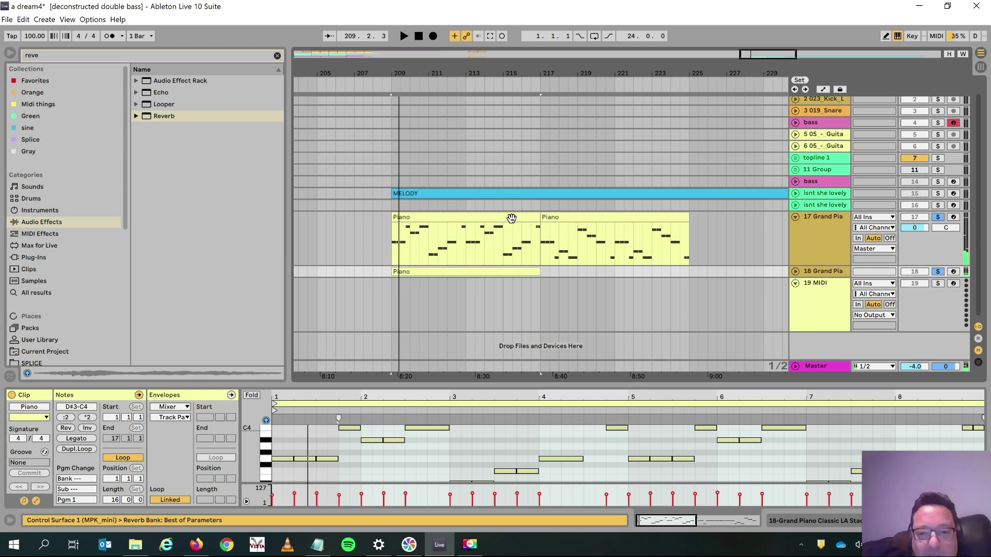
Open the Piano clip on track 18 in an enlarged note editor and set its grid to one bar.
{"action": "double_click", "coordinate": [487, 271]}
{"action": "left_click_drag", "start_coordinate": [471, 385], "coordinate": [472, 150]}
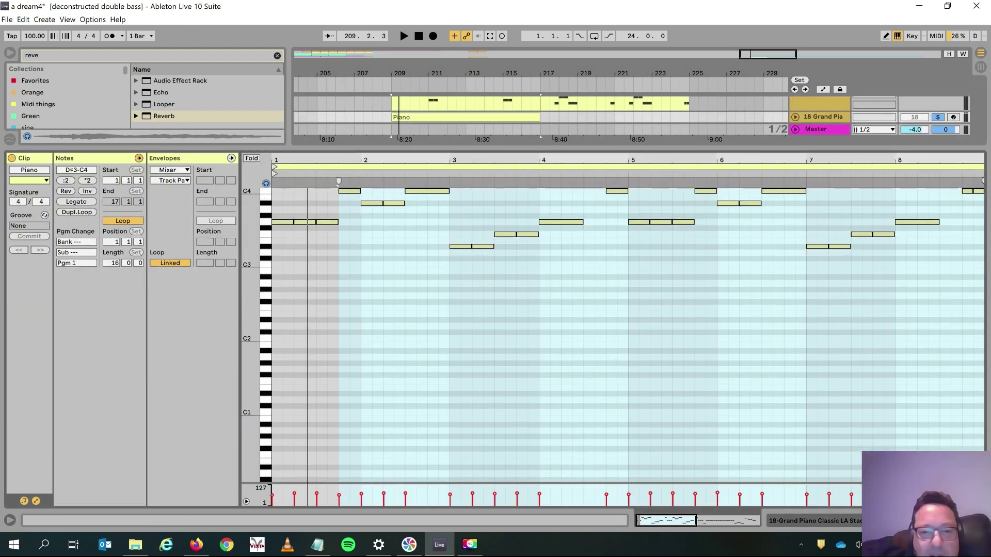
{"action": "left_click_drag", "start_coordinate": [251, 247], "coordinate": [251, 350]}
{"action": "left_click_drag", "start_coordinate": [250, 295], "coordinate": [281, 295]}
{"action": "right_click", "coordinate": [430, 345]}
{"action": "left_click", "coordinate": [510, 251]}
Draw one-bar notes in bars 1 to 4: G3 and C4 in bars 1 and 4, A#3 and C4 in bar 2, D#3 and F3 in bar 3.
{"action": "left_click", "coordinate": [349, 348]}
{"action": "key", "text": "b"}
{"action": "left_click", "coordinate": [348, 353]}
{"action": "left_click", "coordinate": [313, 295]}
{"action": "left_click", "coordinate": [383, 294]}
{"action": "left_click", "coordinate": [425, 318]}
{"action": "left_click", "coordinate": [472, 378]}
{"action": "left_click", "coordinate": [517, 396]}
{"action": "left_click", "coordinate": [563, 352]}
{"action": "left_click", "coordinate": [583, 293]}
Draw one-bar notes in bars 5 to 8: G3 and C4 in bars 5 and 8, A#3 and C4 in bar 6, D#3 and F3 in bar 7.
{"action": "left_click", "coordinate": [701, 353]}
{"action": "left_click", "coordinate": [681, 293]}
{"action": "left_click", "coordinate": [758, 317]}
{"action": "left_click", "coordinate": [764, 293]}
{"action": "left_click", "coordinate": [826, 401]}
{"action": "left_click", "coordinate": [831, 376]}
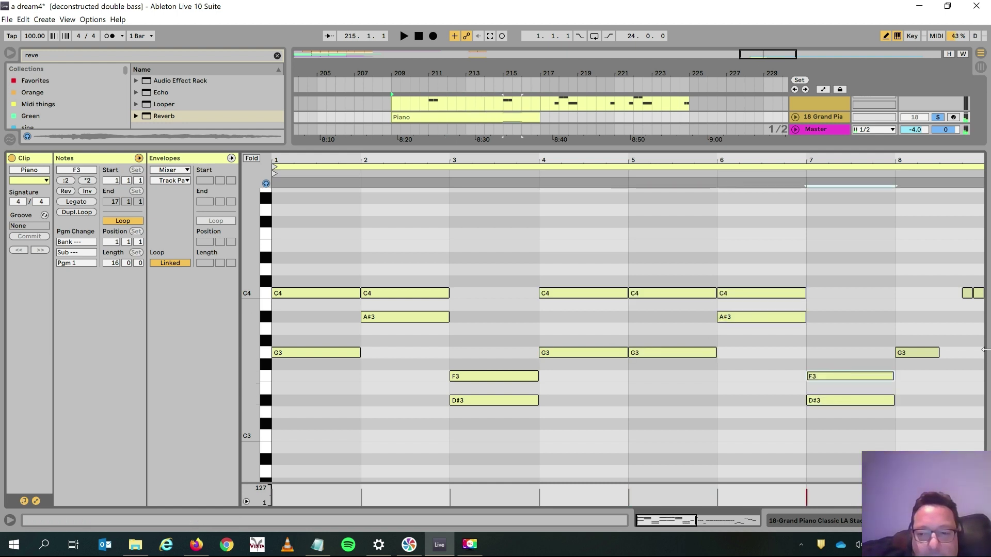
{"action": "left_click", "coordinate": [980, 353]}
{"action": "left_click", "coordinate": [929, 293]}
Change the bar 1 chord to D#3, G3 and A#3 and play it with the melody.
{"action": "left_click", "coordinate": [313, 293]}
{"action": "left_click", "coordinate": [312, 317]}
{"action": "key", "text": "space"}
{"action": "key", "text": "ctrl+v"}
{"action": "key", "text": "Up"}
{"action": "key", "text": "Up"}
{"action": "key", "text": "Up"}
{"action": "key", "text": "shift+Down"}
{"action": "key", "text": "space"}
{"action": "key", "text": "space"}
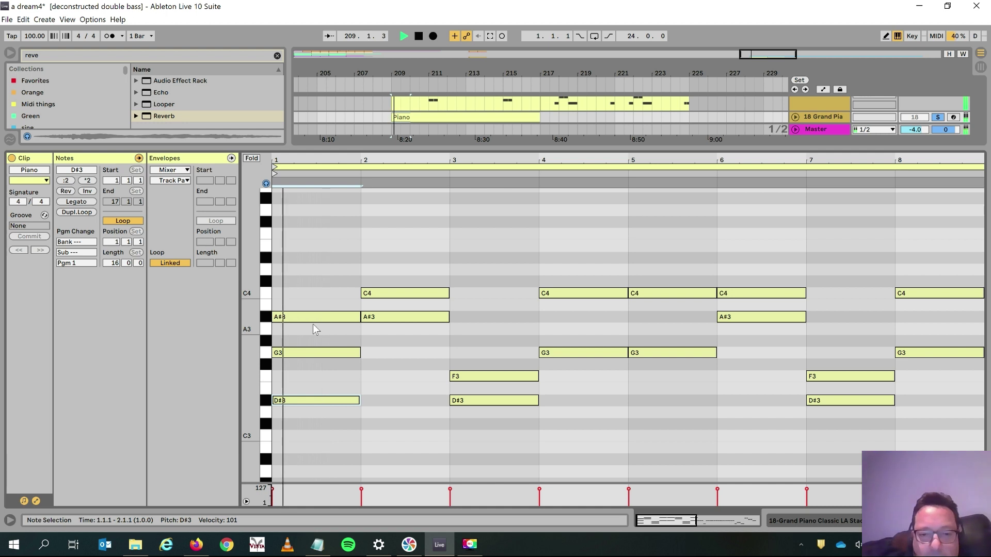
Add a one-bar F#3 under the A#3 and C4 in bar 2 and listen to the chord.
{"action": "key", "text": "space"}
{"action": "double_click", "coordinate": [392, 333]}
{"action": "key", "text": "Down"}
{"action": "key", "text": "Down"}
{"action": "key", "text": "Down"}
{"action": "key", "text": "space"}
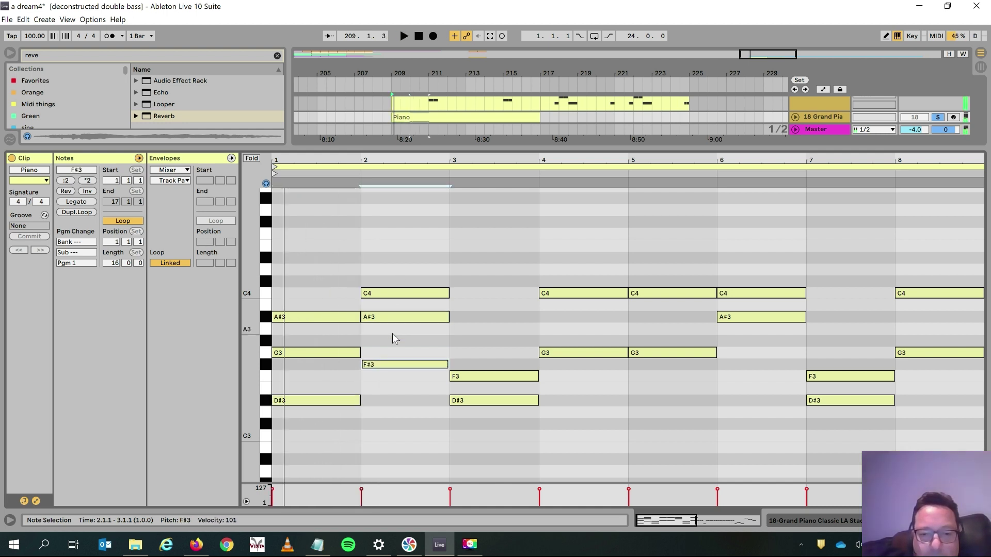
{"action": "key", "text": "space"}
Complete the next two chords by adding a one-bar A#3 to bar 3 and an F3 to bar 4.
{"action": "left_click", "coordinate": [483, 378]}
{"action": "key", "text": "Up"}
{"action": "key", "text": "Up"}
{"action": "key", "text": "Up"}
{"action": "key", "text": "Up"}
{"action": "key", "text": "Up"}
{"action": "double_click", "coordinate": [568, 377]}
{"action": "left_click_drag", "start_coordinate": [570, 410], "coordinate": [564, 207]}
Change the bar 5 chord by adding a D#3 and lowering its C4 to A#3.
{"action": "double_click", "coordinate": [657, 378]}
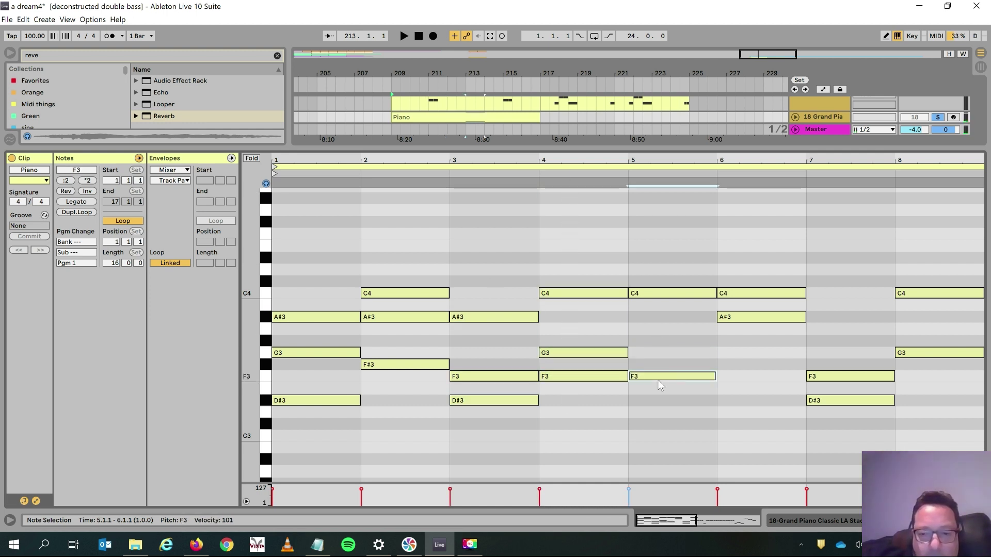
{"action": "key", "text": "Down"}
{"action": "key", "text": "Down"}
{"action": "left_click_drag", "start_coordinate": [657, 222], "coordinate": [652, 411]}
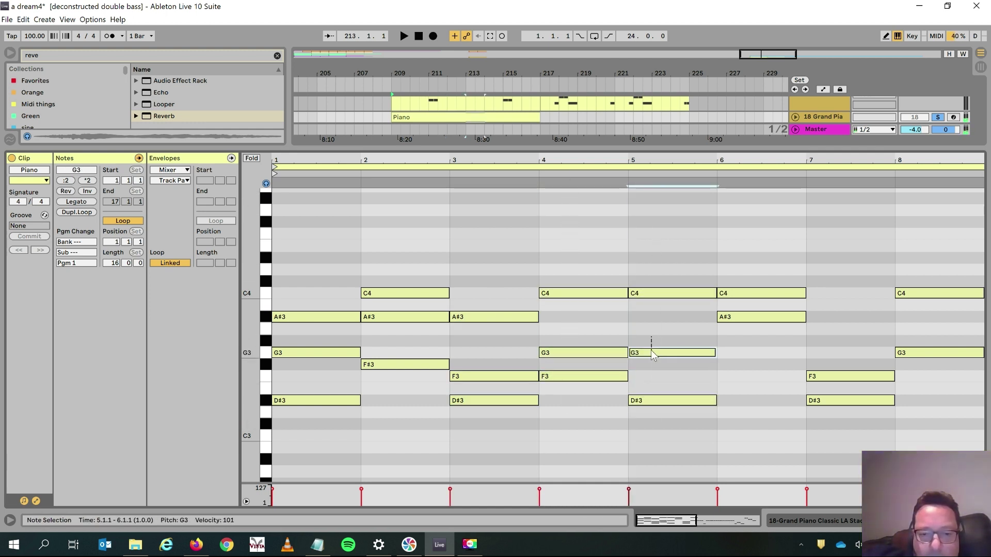
{"action": "left_click", "coordinate": [655, 293]}
{"action": "key", "text": "Down"}
{"action": "key", "text": "Down"}
Duplicate the chords of bars 1 to 4 into bars 5 to 8, and duplicate the whole Piano clip on track 18.
{"action": "left_click_drag", "start_coordinate": [578, 424], "coordinate": [261, 206]}
{"action": "key", "text": "ctrl+d"}
{"action": "key", "text": "space"}
{"action": "left_click_drag", "start_coordinate": [334, 147], "coordinate": [334, 278]}
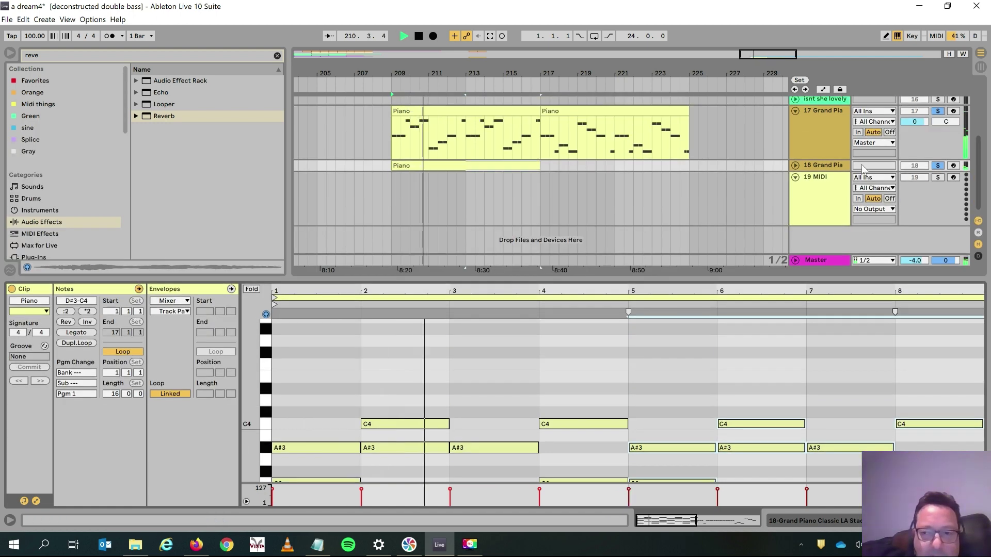
{"action": "left_click", "coordinate": [508, 166]}
{"action": "key", "text": "ctrl+d"}
Select the four Piano clips on tracks 17 and 18 and move them from bar 209 to bar 81.
{"action": "left_click_drag", "start_coordinate": [491, 68], "coordinate": [491, 20]}
{"action": "left_click_drag", "start_coordinate": [979, 162], "coordinate": [979, 128]}
{"action": "key", "text": "space"}
{"action": "mouse_move", "coordinate": [649, 189]}
{"action": "left_mouse_down"}
{"action": "mouse_move", "coordinate": [626, 186]}
{"action": "mouse_move", "coordinate": [648, 189]}
{"action": "left_mouse_up"}
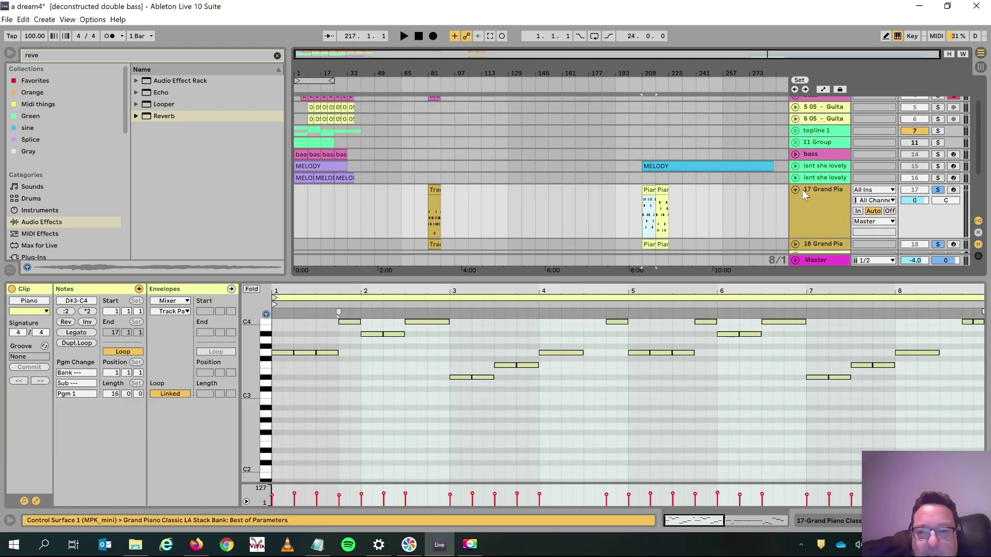
{"action": "left_click", "coordinate": [795, 190]}
{"action": "left_click", "coordinate": [661, 200], "text": "shift"}
{"action": "key", "text": "Left"}
{"action": "key", "text": "Left"}
{"action": "key", "text": "Left"}
{"action": "key", "text": "Left"}
{"action": "key", "text": "Left"}
{"action": "key", "text": "Left"}
{"action": "key", "text": "Left"}
{"action": "key", "text": "Left"}
{"action": "key", "text": "Left"}
{"action": "key", "text": "Left"}
{"action": "key", "text": "Left"}
{"action": "key", "text": "Left"}
{"action": "key", "text": "Left"}
{"action": "key", "text": "Left"}
{"action": "key", "text": "Left"}
{"action": "key", "text": "Left"}
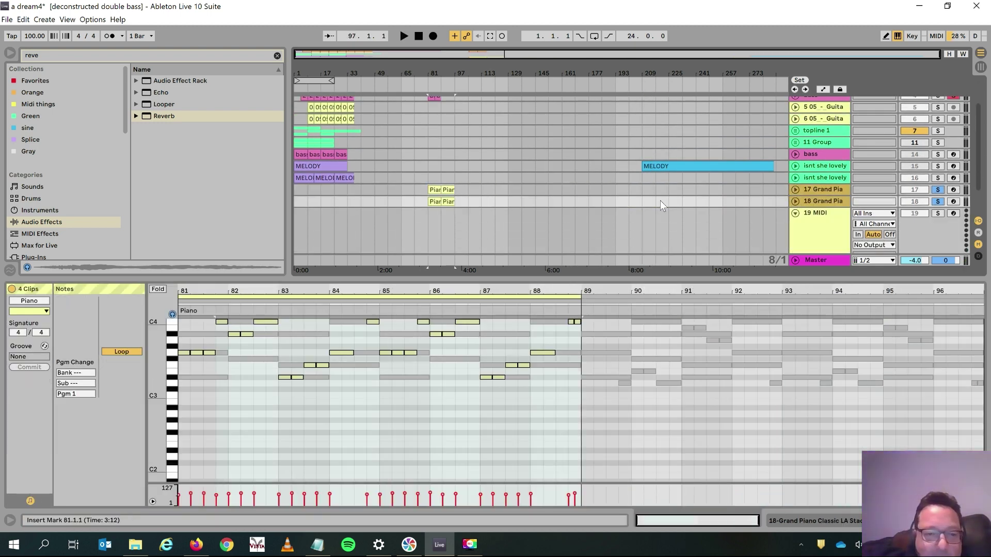
Duplicate the kick, snare and bass clips of bars 81 to 89 to bar 89 and play the section from bar 81.
{"action": "left_click_drag", "start_coordinate": [499, 278], "coordinate": [500, 385]}
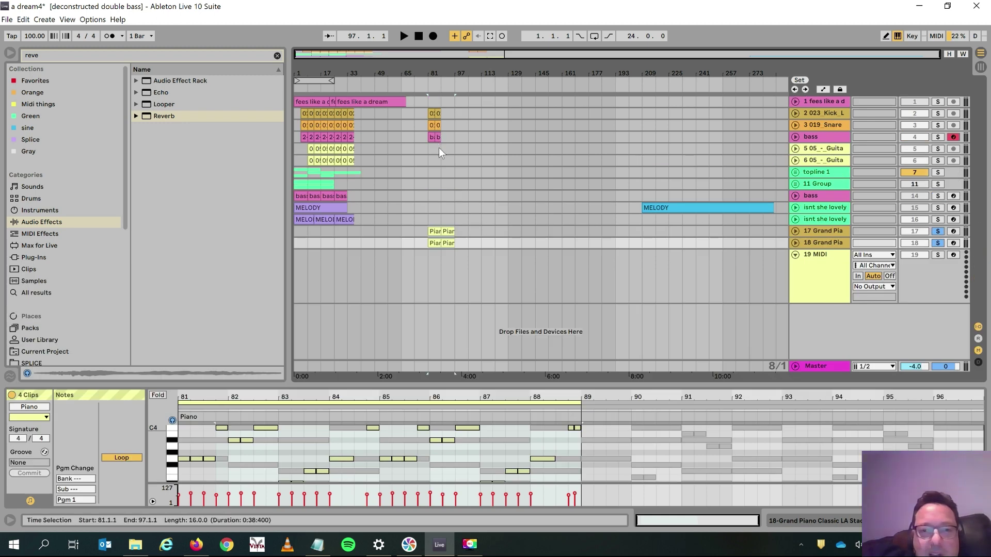
{"action": "left_click_drag", "start_coordinate": [439, 147], "coordinate": [432, 114]}
{"action": "key", "text": "ctrl+d"}
{"action": "left_click", "coordinate": [433, 113]}
{"action": "key", "text": "space"}
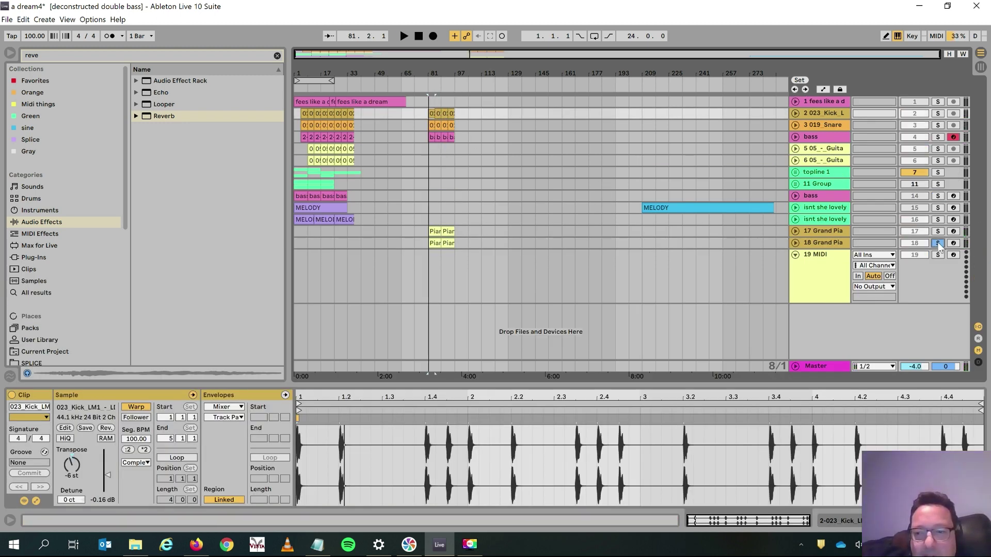
Save the set, and raise the first note of the bass clip at bar 81 to D4 in an enlarged note editor.
{"action": "left_click", "coordinate": [432, 137]}
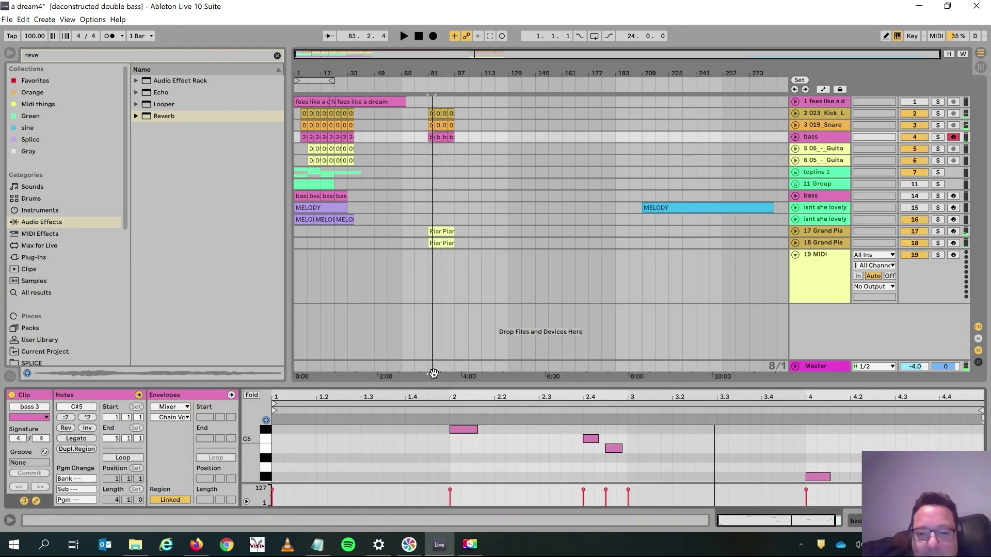
{"action": "left_click_drag", "start_coordinate": [429, 385], "coordinate": [429, 253]}
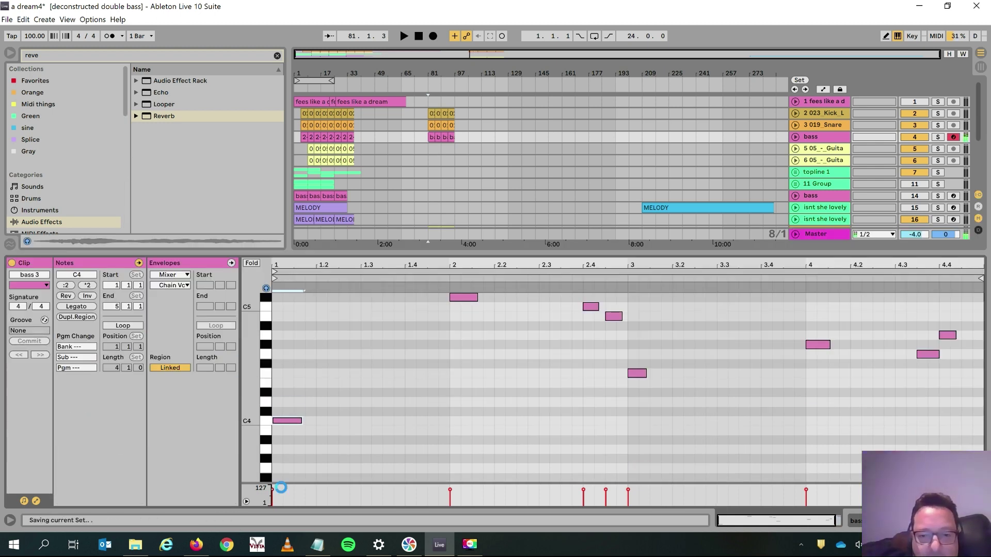
{"action": "key", "text": "ctrl+s"}
{"action": "key", "text": "Up"}
{"action": "key", "text": "Up"}
{"action": "key", "text": "space"}
Transpose the three bass notes in bar 2 of the clip down to D4.
{"action": "left_click_drag", "start_coordinate": [459, 253], "coordinate": [630, 320]}
{"action": "key", "text": "space"}
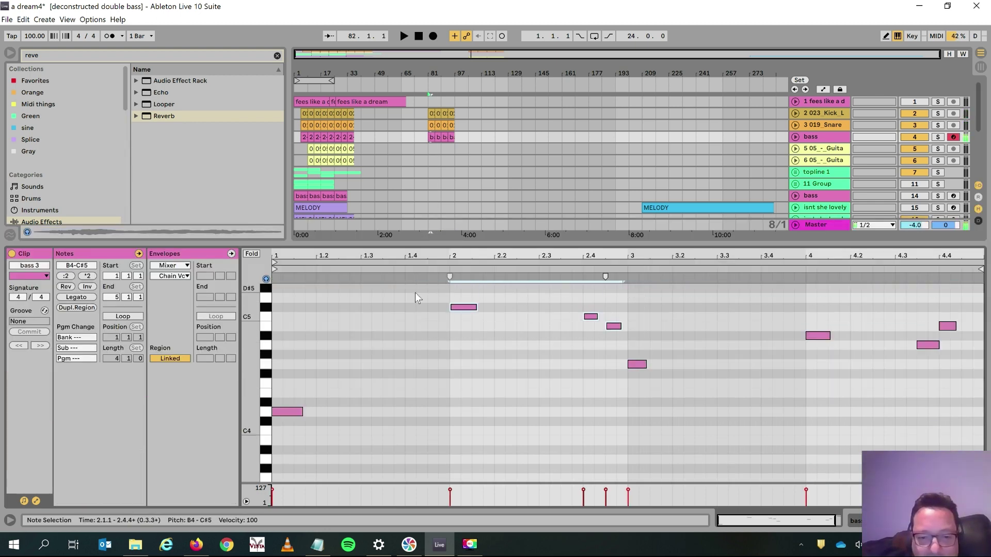
{"action": "key", "text": "Down"}
{"action": "key", "text": "Down"}
{"action": "key", "text": "Down"}
{"action": "key", "text": "Down"}
{"action": "key", "text": "Down"}
{"action": "key", "text": "Down"}
{"action": "key", "text": "Down"}
{"action": "key", "text": "Down"}
{"action": "key", "text": "Down"}
{"action": "key", "text": "Down"}
{"action": "key", "text": "Down"}
{"action": "key", "text": "Down"}
{"action": "key", "text": "Down"}
{"action": "left_click_drag", "start_coordinate": [622, 449], "coordinate": [628, 409]}
{"action": "key", "text": "Up"}
{"action": "key", "text": "Up"}
Lower the bass note at the start of bar 3 to D4.
{"action": "left_click_drag", "start_coordinate": [626, 357], "coordinate": [683, 420]}
{"action": "key", "text": "Down"}
{"action": "key", "text": "Down"}
{"action": "key", "text": "Down"}
{"action": "key", "text": "Down"}
{"action": "key", "text": "Down"}
Transpose the three bass notes in bar 4 to D4 and play the edited bass line.
{"action": "left_click_drag", "start_coordinate": [797, 309], "coordinate": [962, 393]}
{"action": "key", "text": "Down"}
{"action": "key", "text": "Down"}
{"action": "key", "text": "Down"}
{"action": "key", "text": "Down"}
{"action": "key", "text": "Down"}
{"action": "key", "text": "Down"}
{"action": "key", "text": "Down"}
{"action": "key", "text": "Down"}
{"action": "left_click", "coordinate": [929, 421]}
{"action": "key", "text": "Up"}
{"action": "left_click", "coordinate": [948, 402]}
{"action": "key", "text": "Down"}
{"action": "key", "text": "space"}
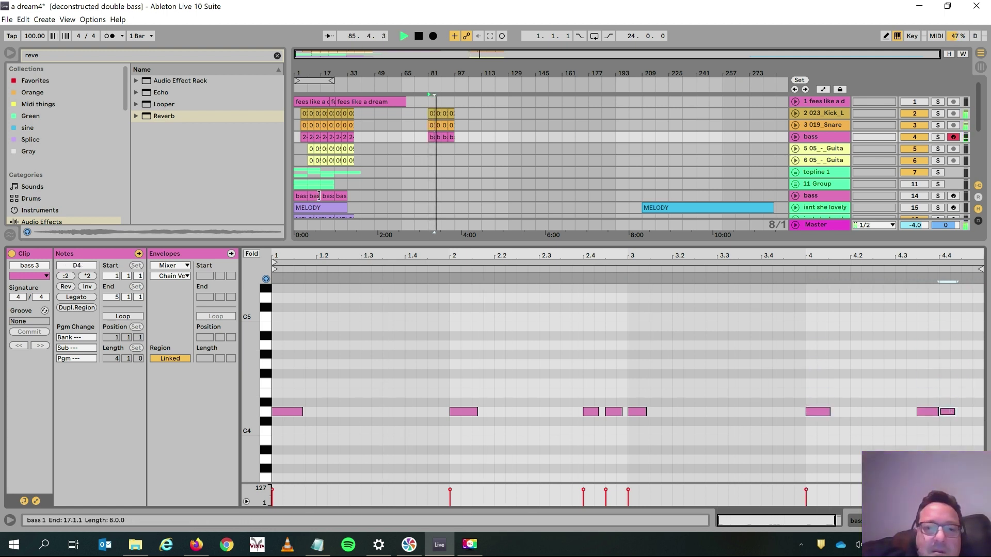
{"action": "key", "text": "space"}
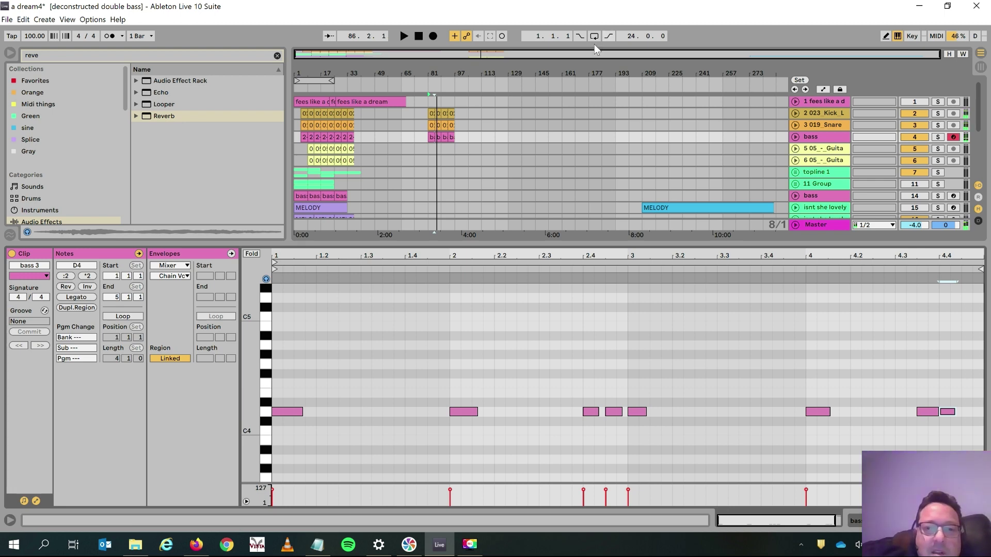
Mute bass track 4 and Grand Piano track 17, and listen to the drums and piano chords from bar 81.
{"action": "left_click", "coordinate": [431, 137]}
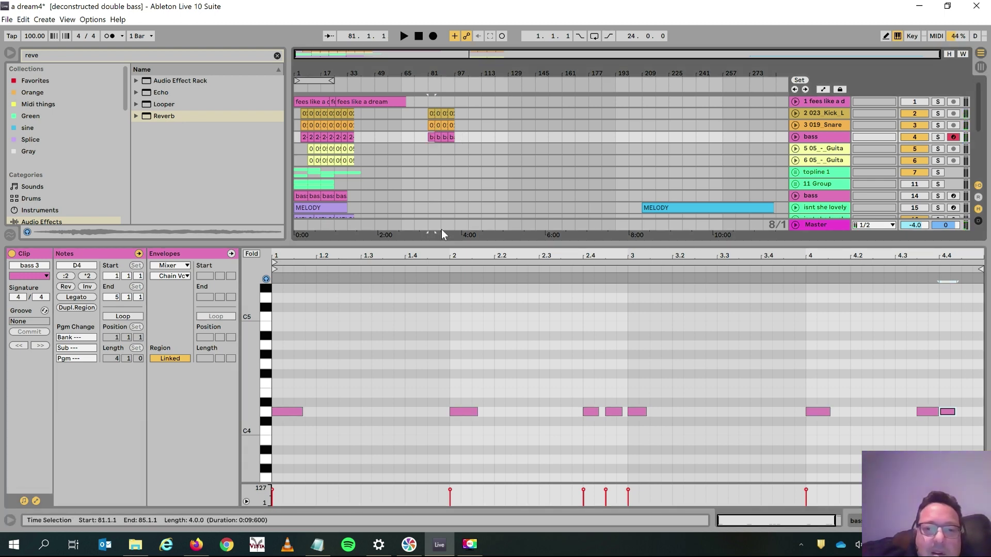
{"action": "left_click_drag", "start_coordinate": [440, 244], "coordinate": [422, 395]}
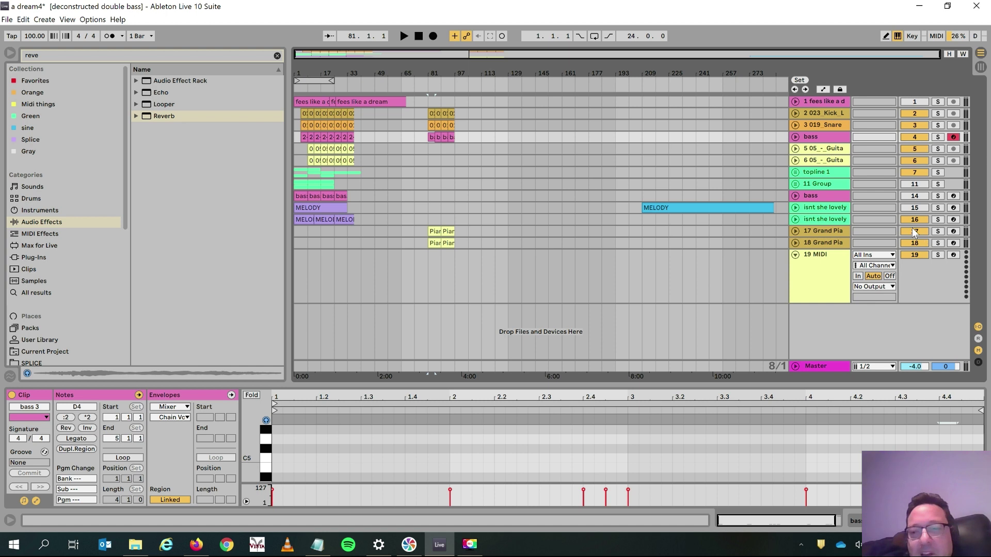
{"action": "left_click", "coordinate": [914, 137]}
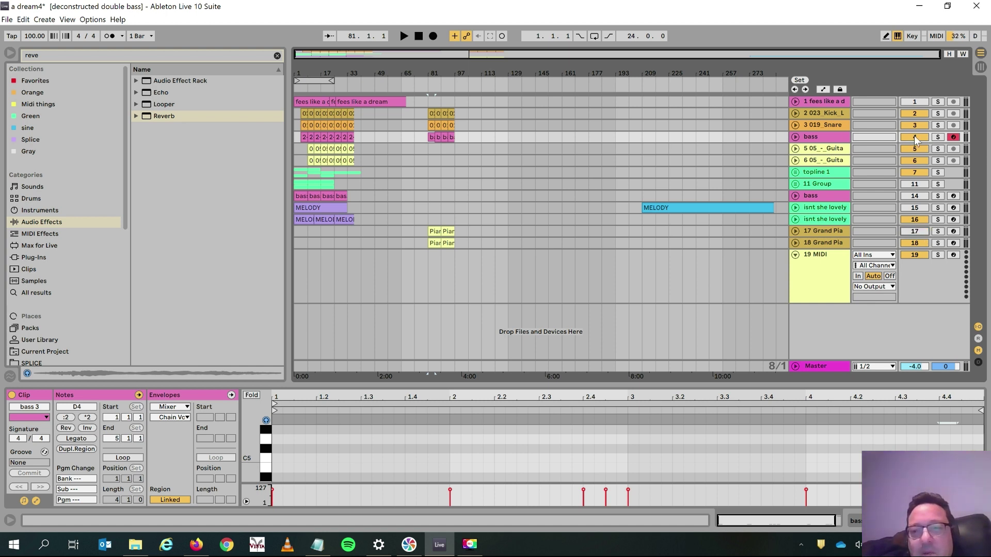
{"action": "key", "text": "space"}
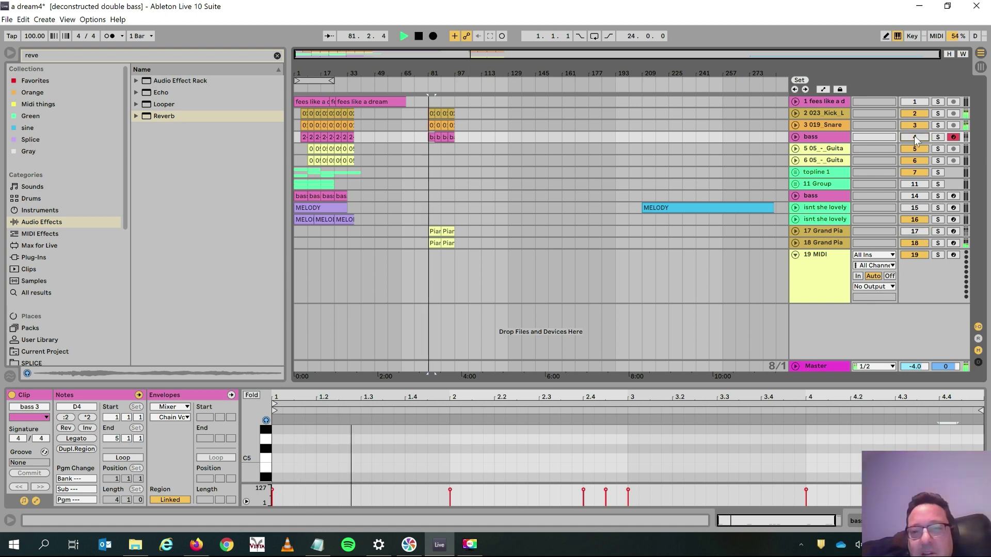
{"action": "key", "text": "space"}
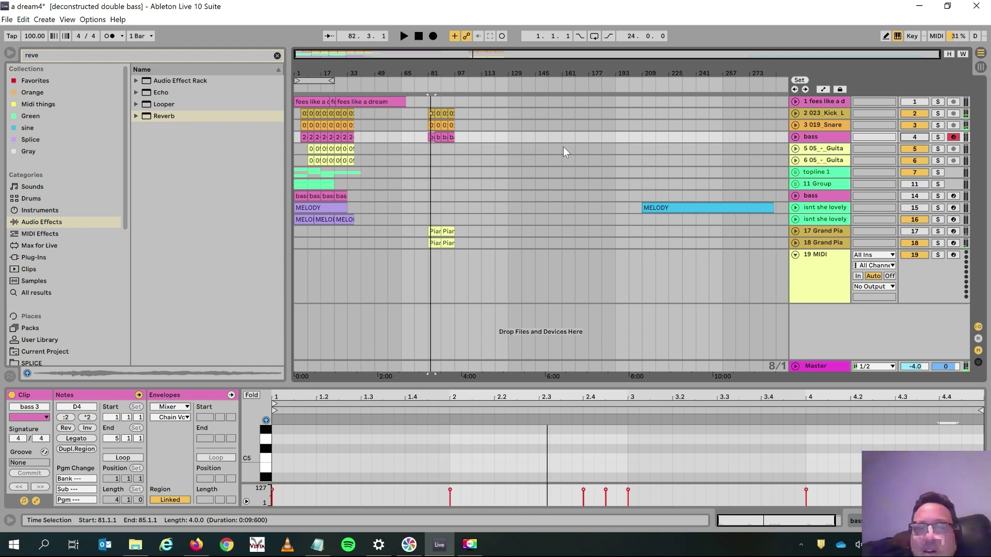
{"action": "key", "text": "space"}
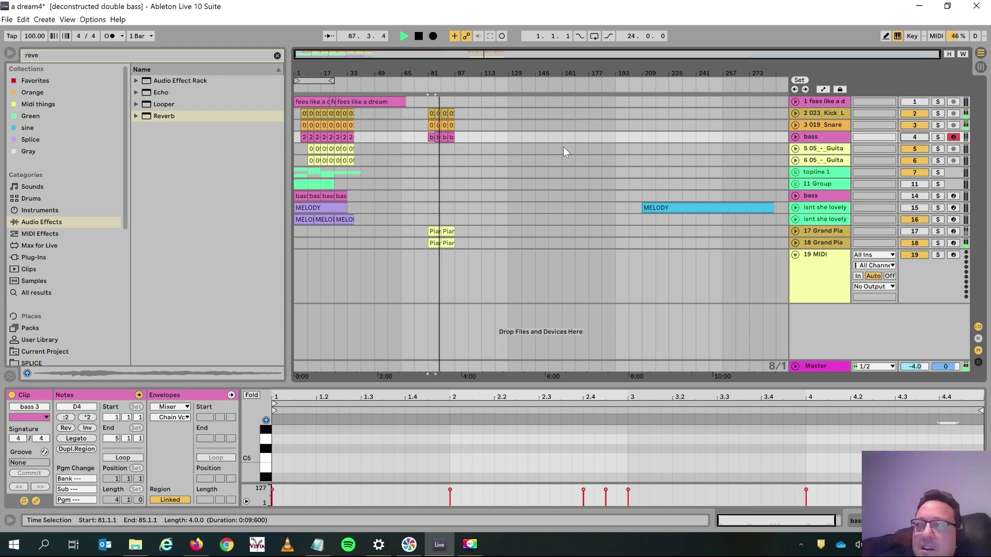
{"action": "key", "text": "space"}
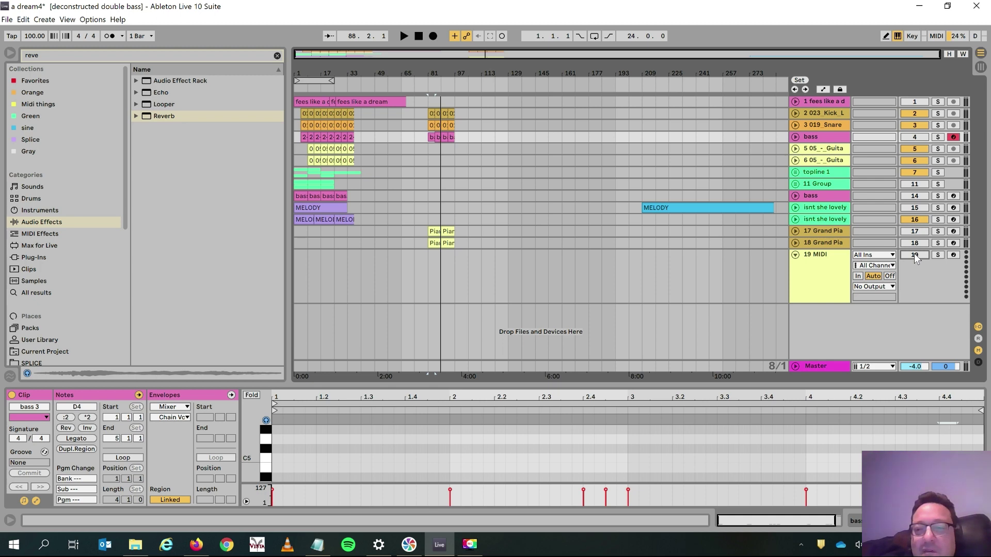
Mute track 16, activate track 15 and play the blue MELODY clip at bar 209, skipping ahead to its first notes.
{"action": "left_click", "coordinate": [909, 219]}
{"action": "left_click", "coordinate": [919, 208]}
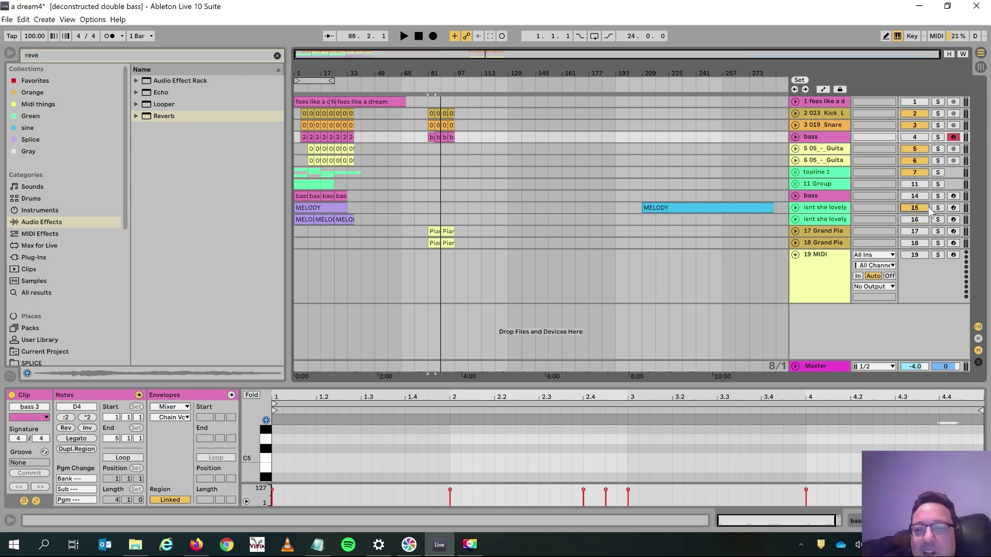
{"action": "left_click", "coordinate": [695, 207]}
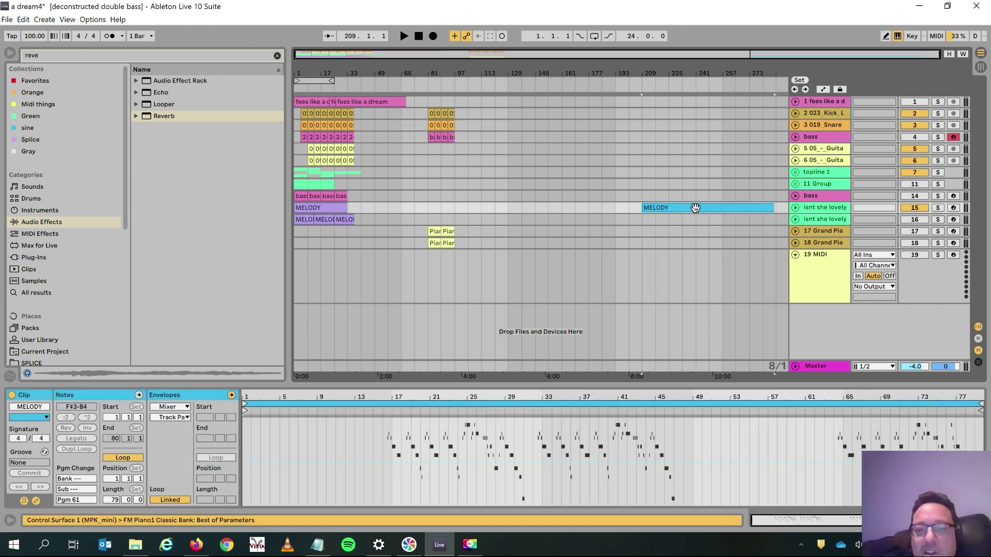
{"action": "key", "text": "space"}
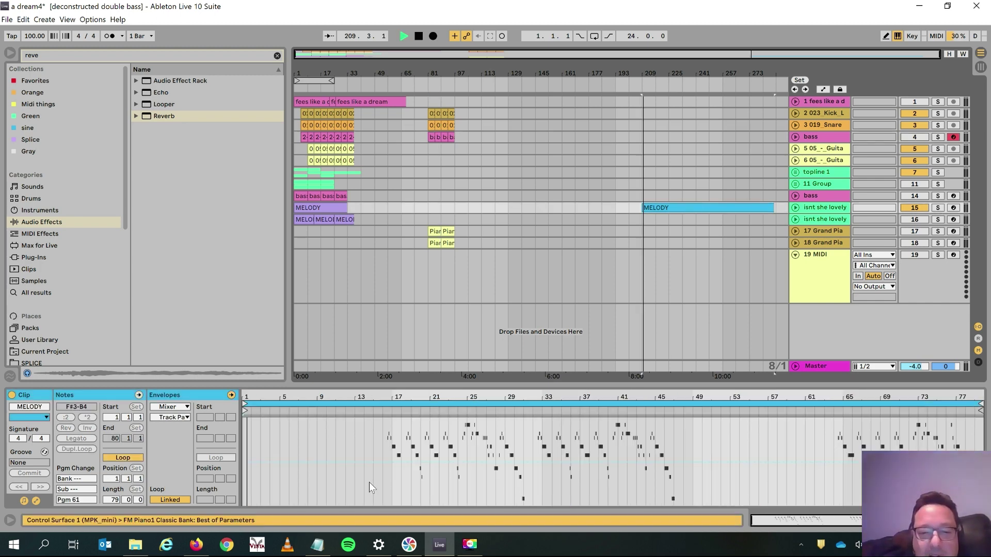
{"action": "left_click", "coordinate": [378, 412]}
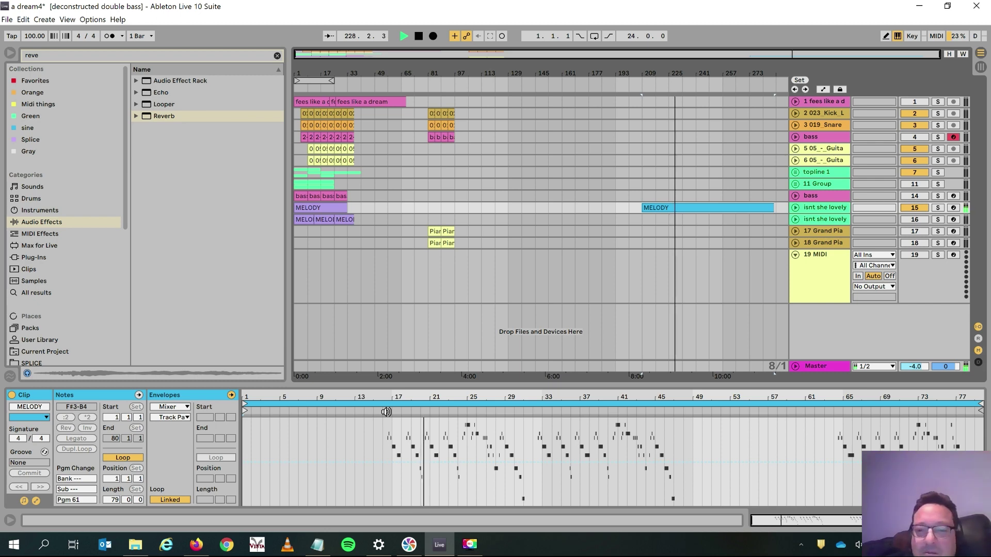
{"action": "key", "text": "space"}
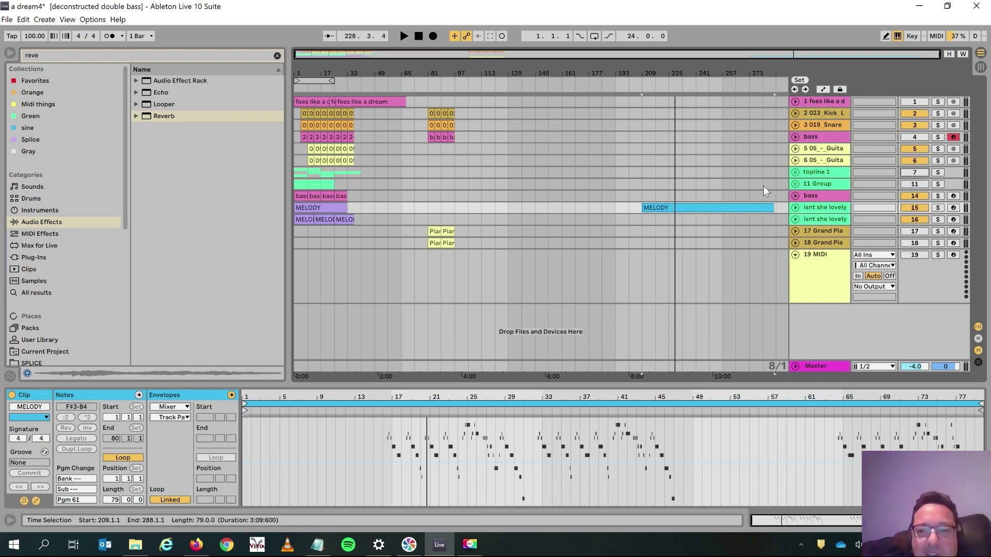
Select the loop range from bar 1 to bar 25 and play the opening section.
{"action": "left_click", "coordinate": [310, 79]}
{"action": "key", "text": "space"}
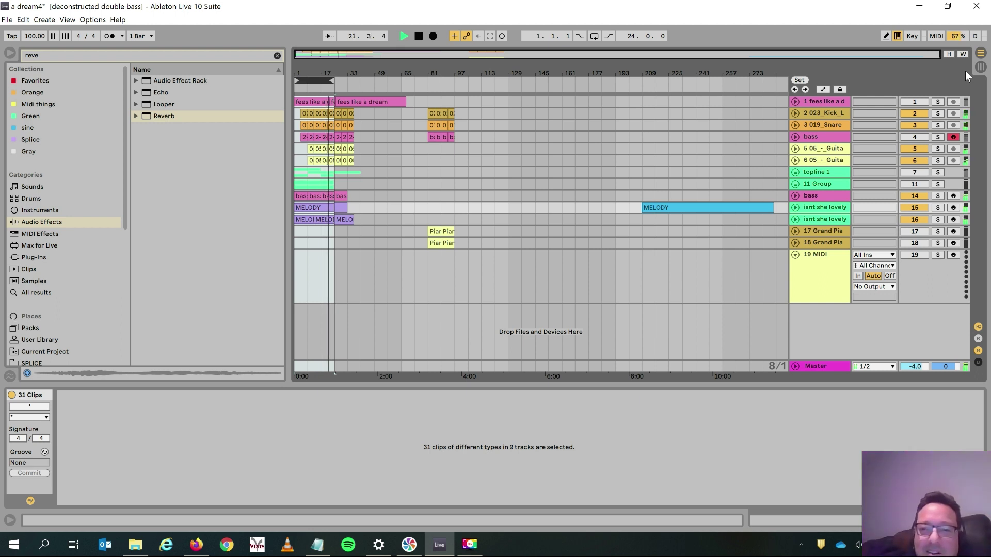
{"action": "key", "text": "space"}
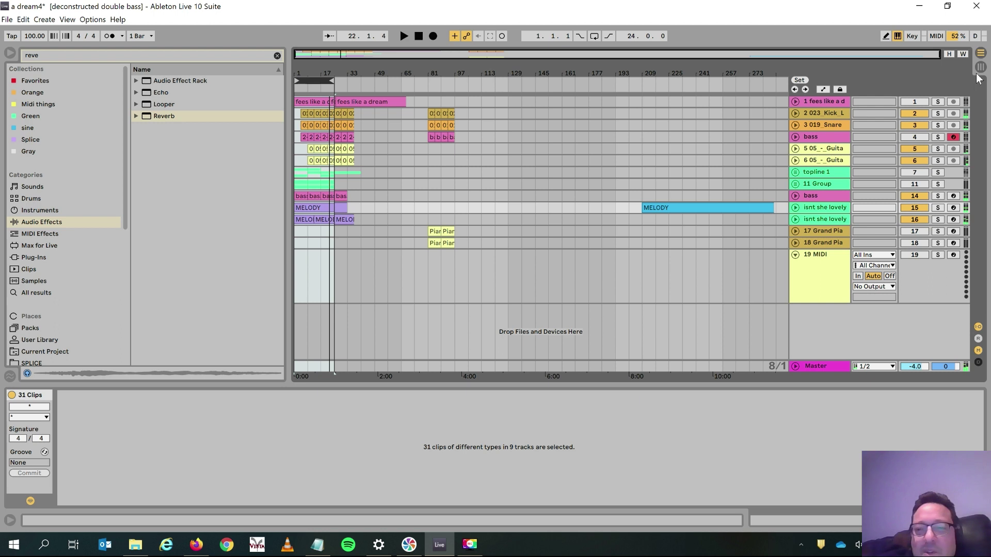
Mute track 15, unfold tracks 15 and 16 to show their notes, and play from the MELODY clip at bar 13.
{"action": "left_click", "coordinate": [912, 208]}
{"action": "key", "text": "plus"}
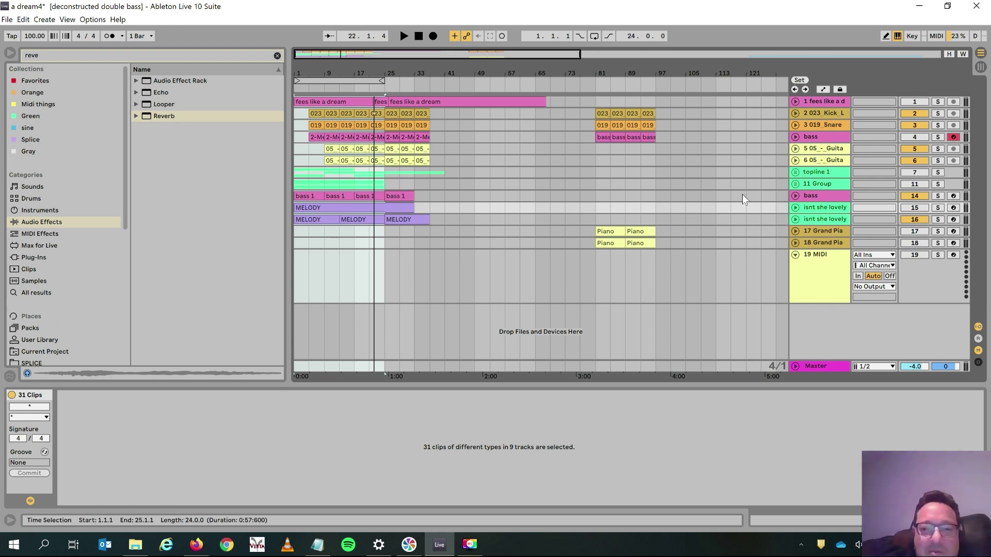
{"action": "left_click", "coordinate": [795, 207]}
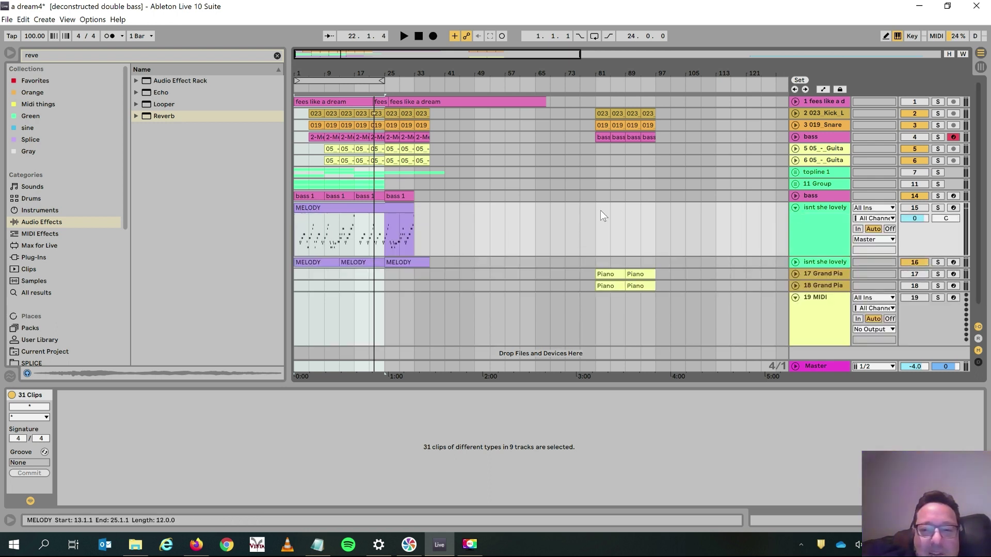
{"action": "left_click", "coordinate": [795, 262]}
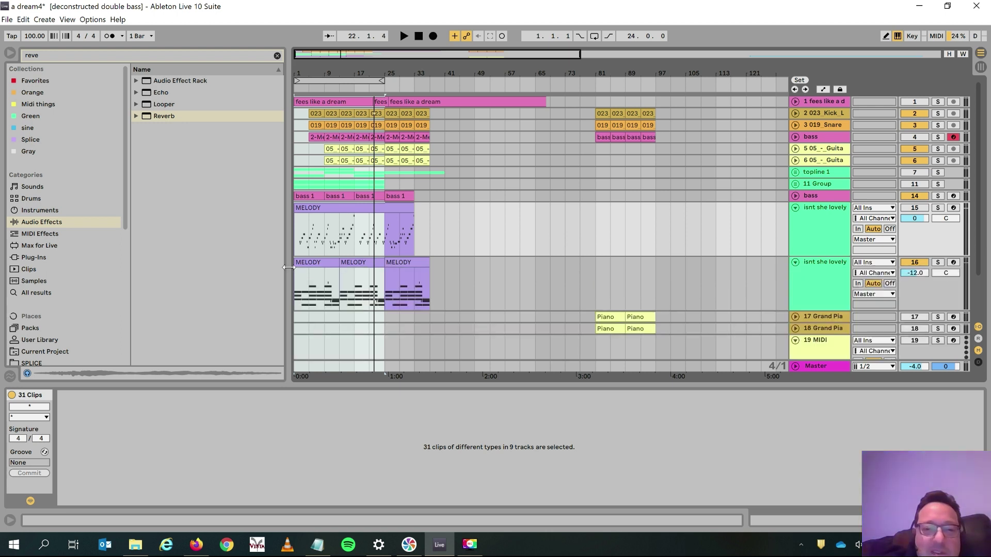
{"action": "left_click", "coordinate": [347, 264]}
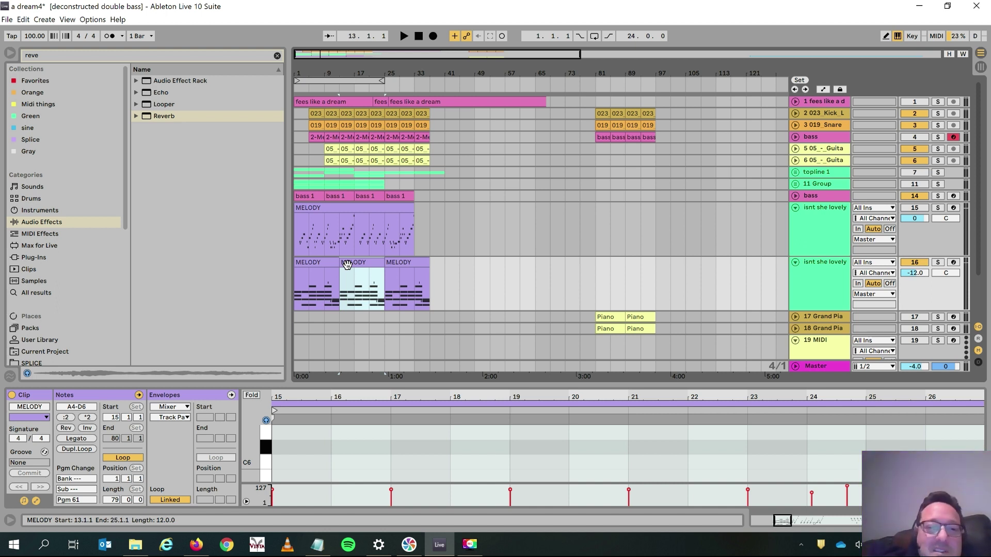
{"action": "key", "text": "space"}
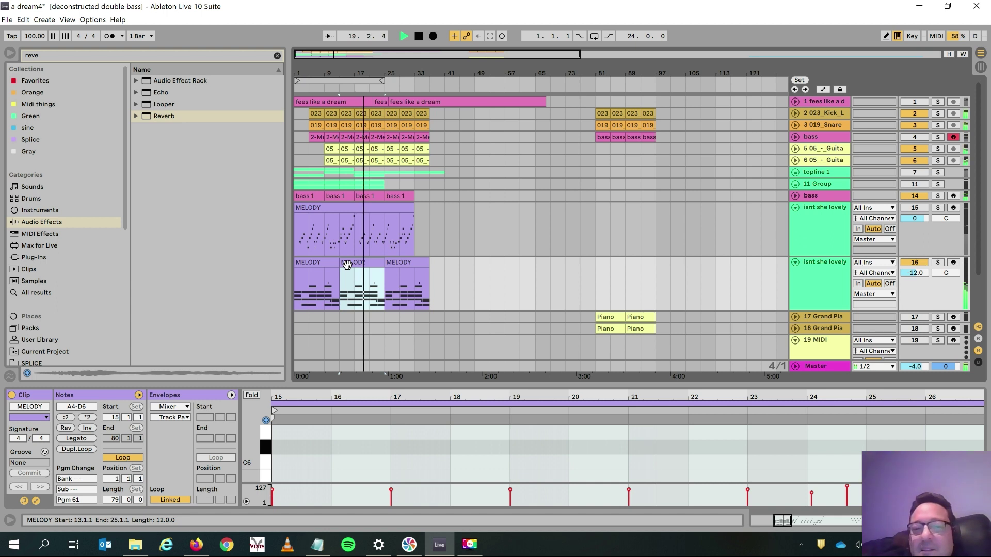
Fold tracks 15 and 16, mute bass track 14, and activate bass track 4 and the topline 1 group.
{"action": "key", "text": "space"}
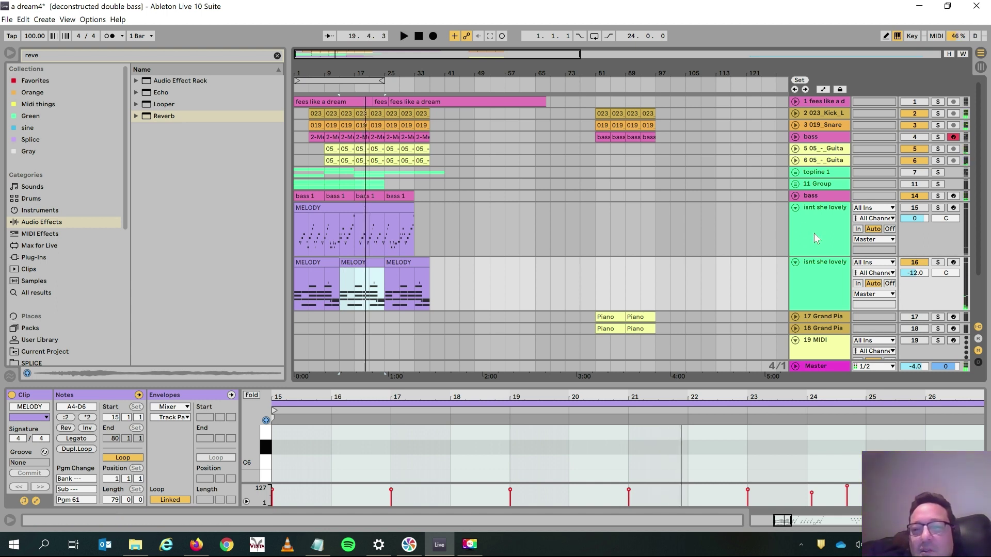
{"action": "left_click", "coordinate": [795, 208]}
{"action": "left_click", "coordinate": [795, 220]}
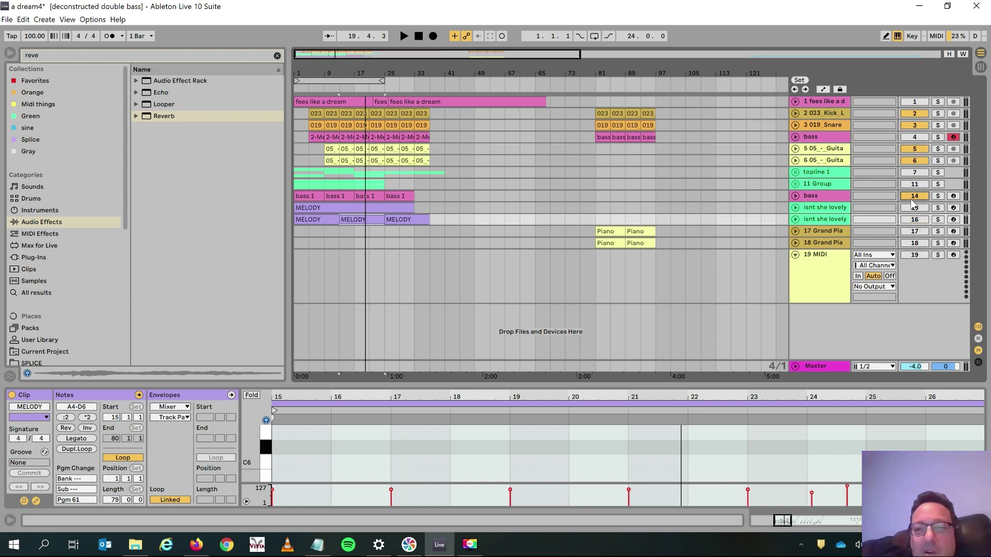
{"action": "left_click", "coordinate": [913, 137]}
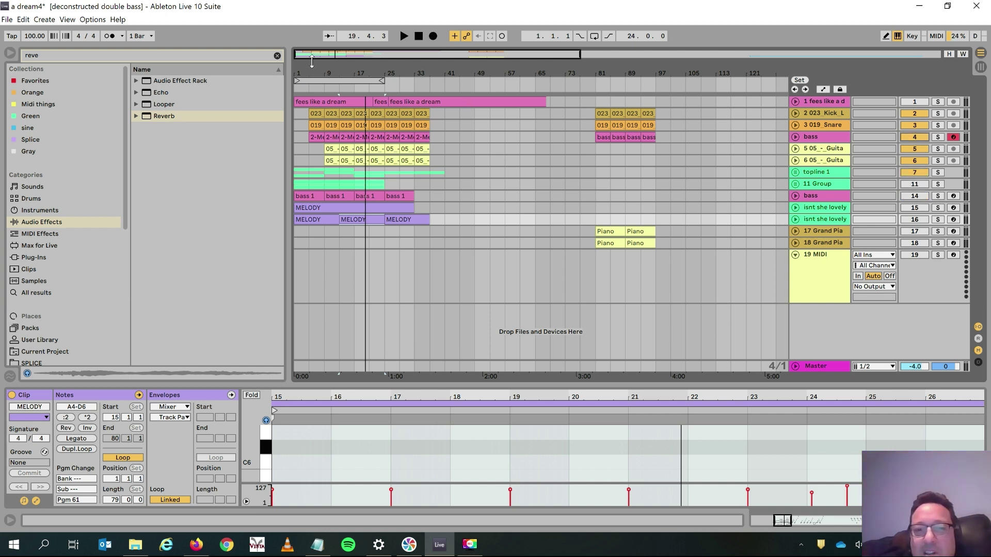
Play the arrangement over the bar 1 to 25 loop range and show the device chain of bass track 4.
{"action": "left_click", "coordinate": [314, 80]}
{"action": "key", "text": "space"}
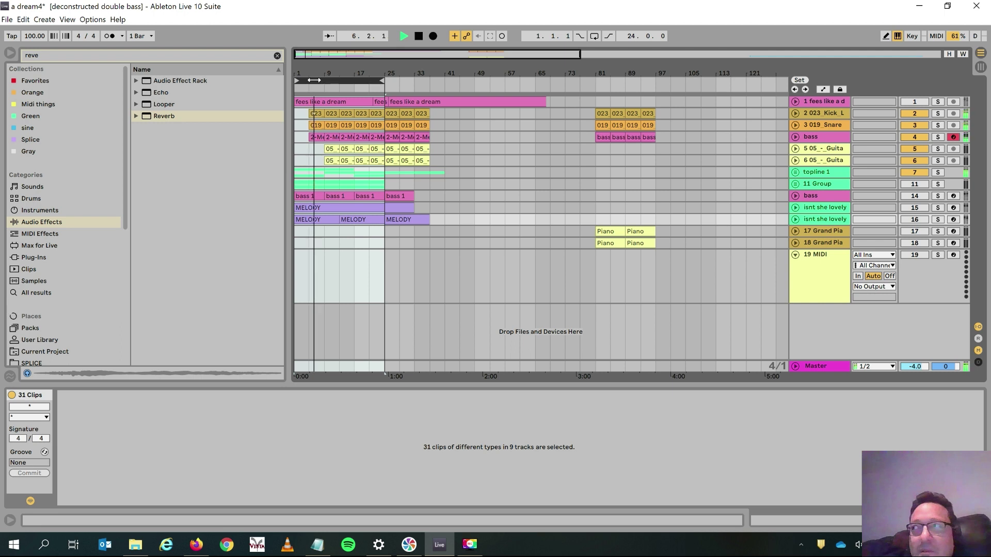
{"action": "left_click", "coordinate": [835, 135]}
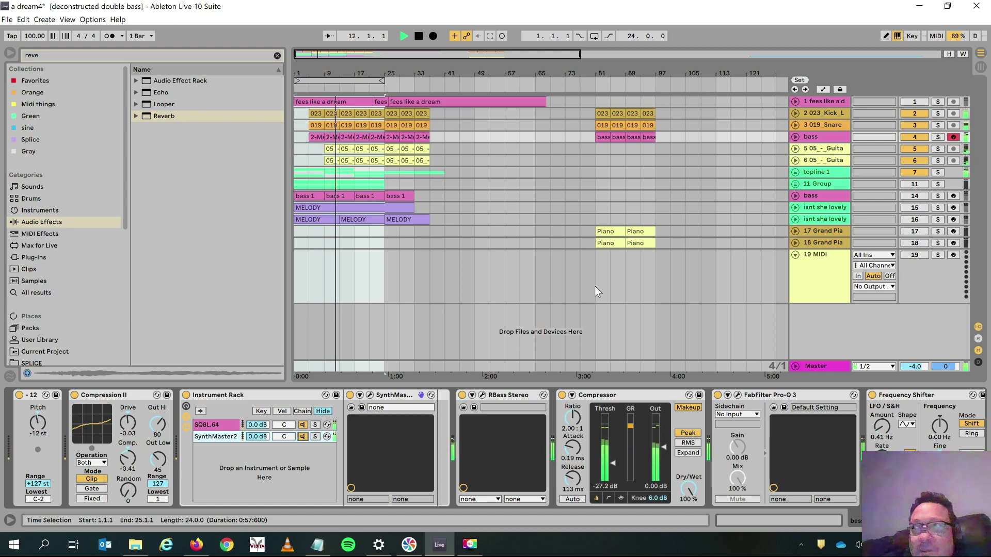
{"action": "key", "text": "space"}
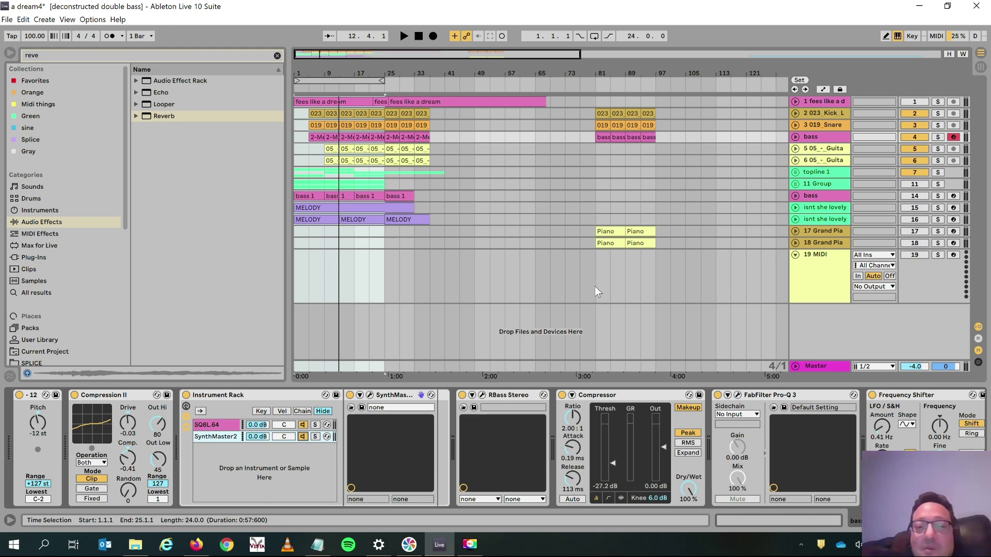
Switch from Ableton Live to another open window.
{"action": "key", "text": "alt+Tab"}
{"action": "key", "text": "alt+Tab"}
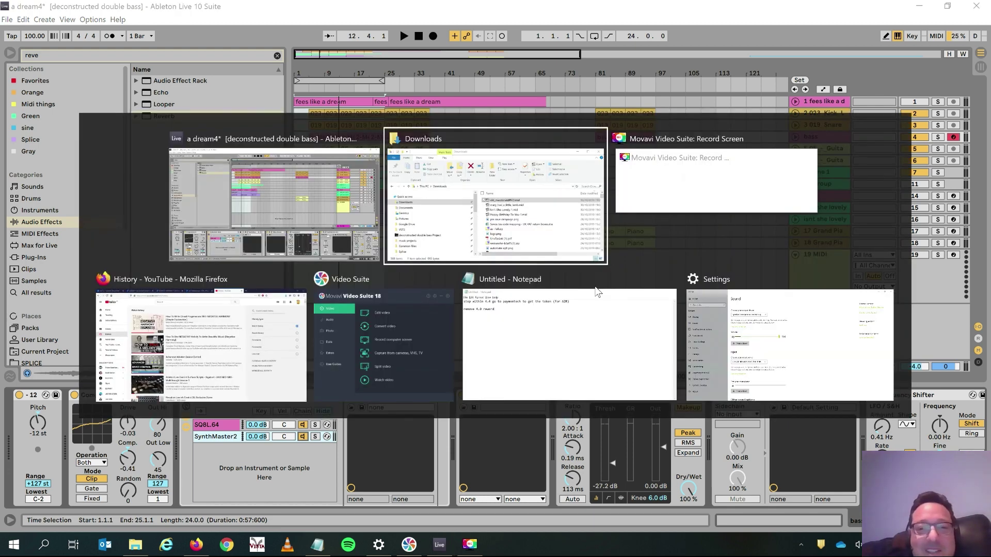